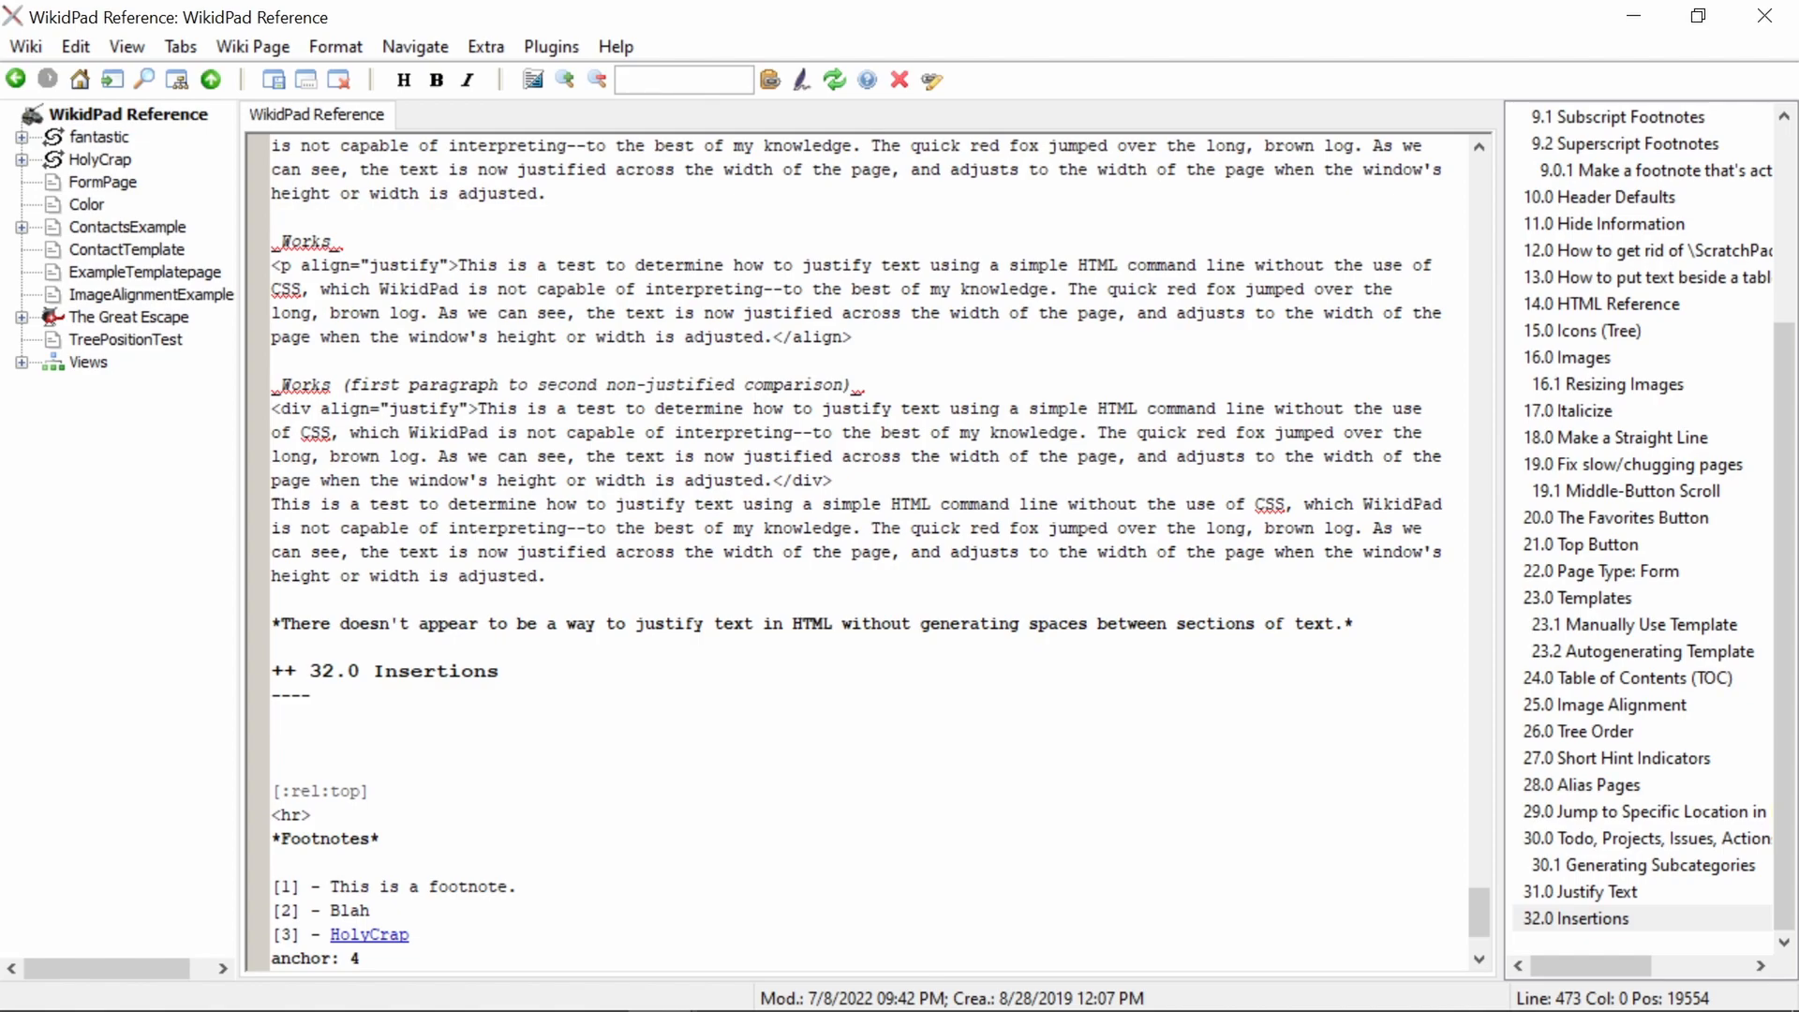
# Under 32.0 Insertions, write in italics "The following is an insertion from another page. This content will auto-update on its own each time this page (WikiReference) is reloaded.".
pyautogui.write('The following is an insertion from another page. This conte')
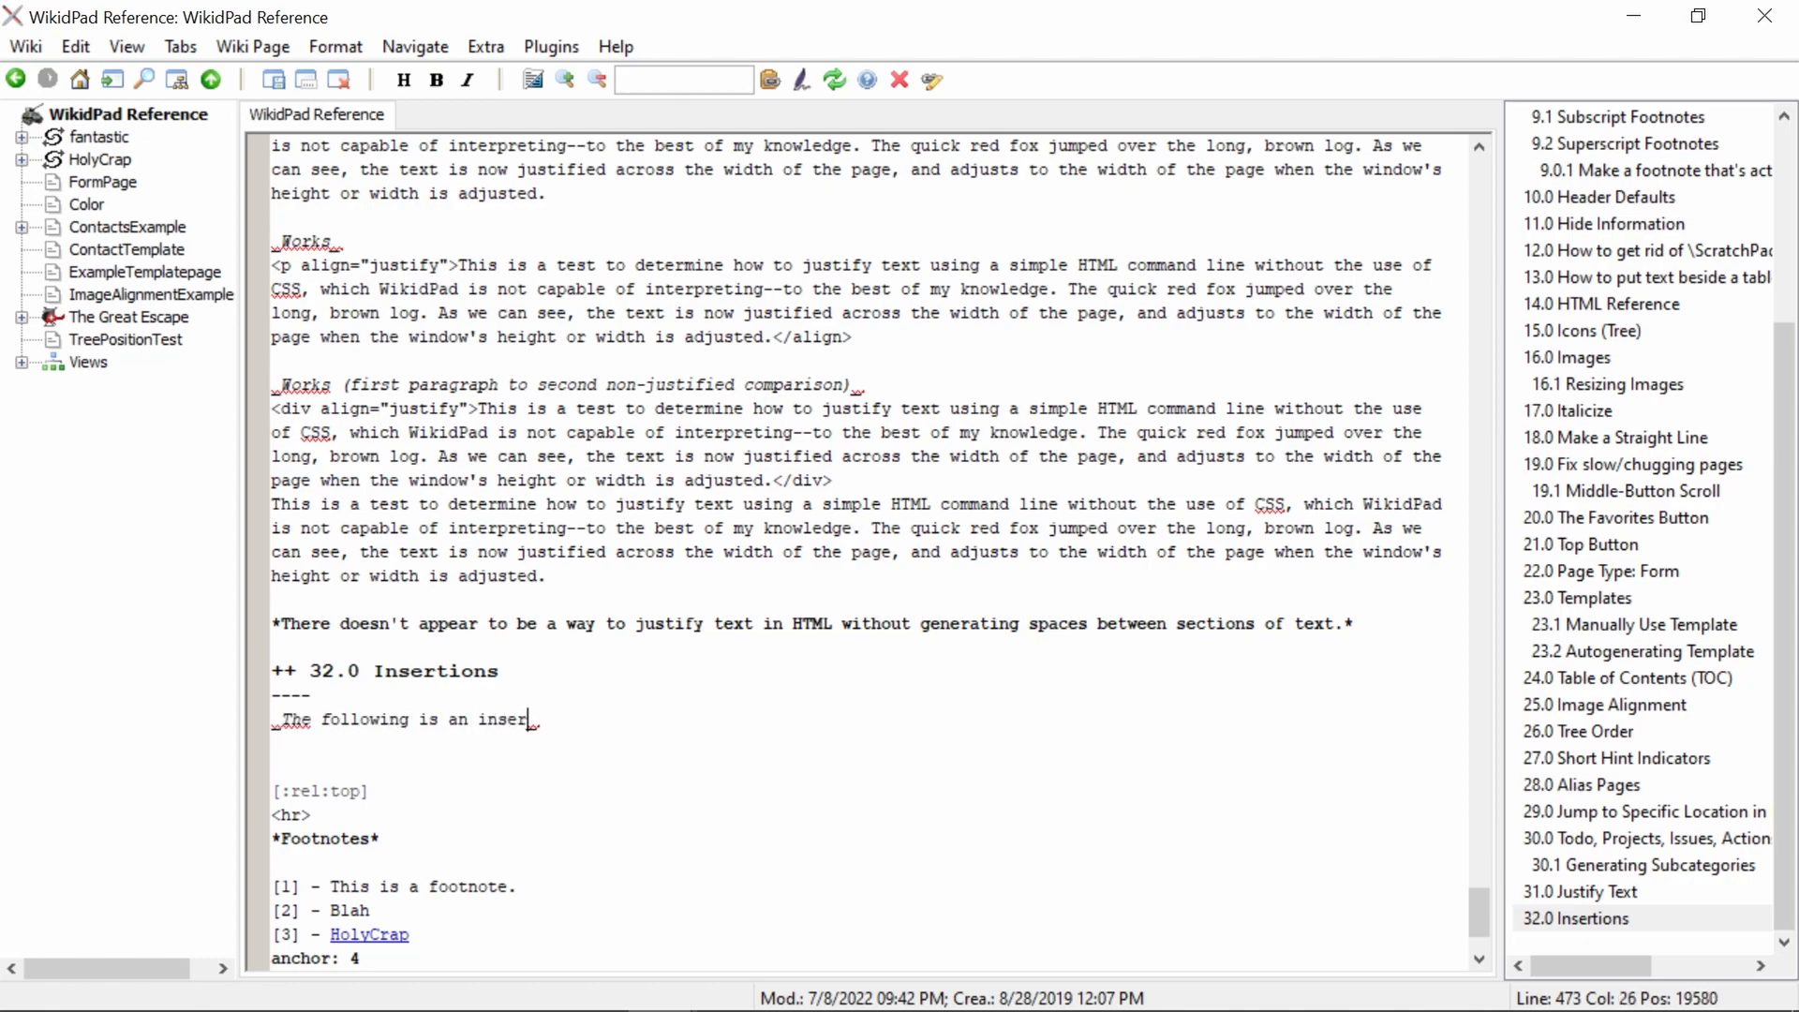
pyautogui.write('nt will auto-update on its own each time this page')
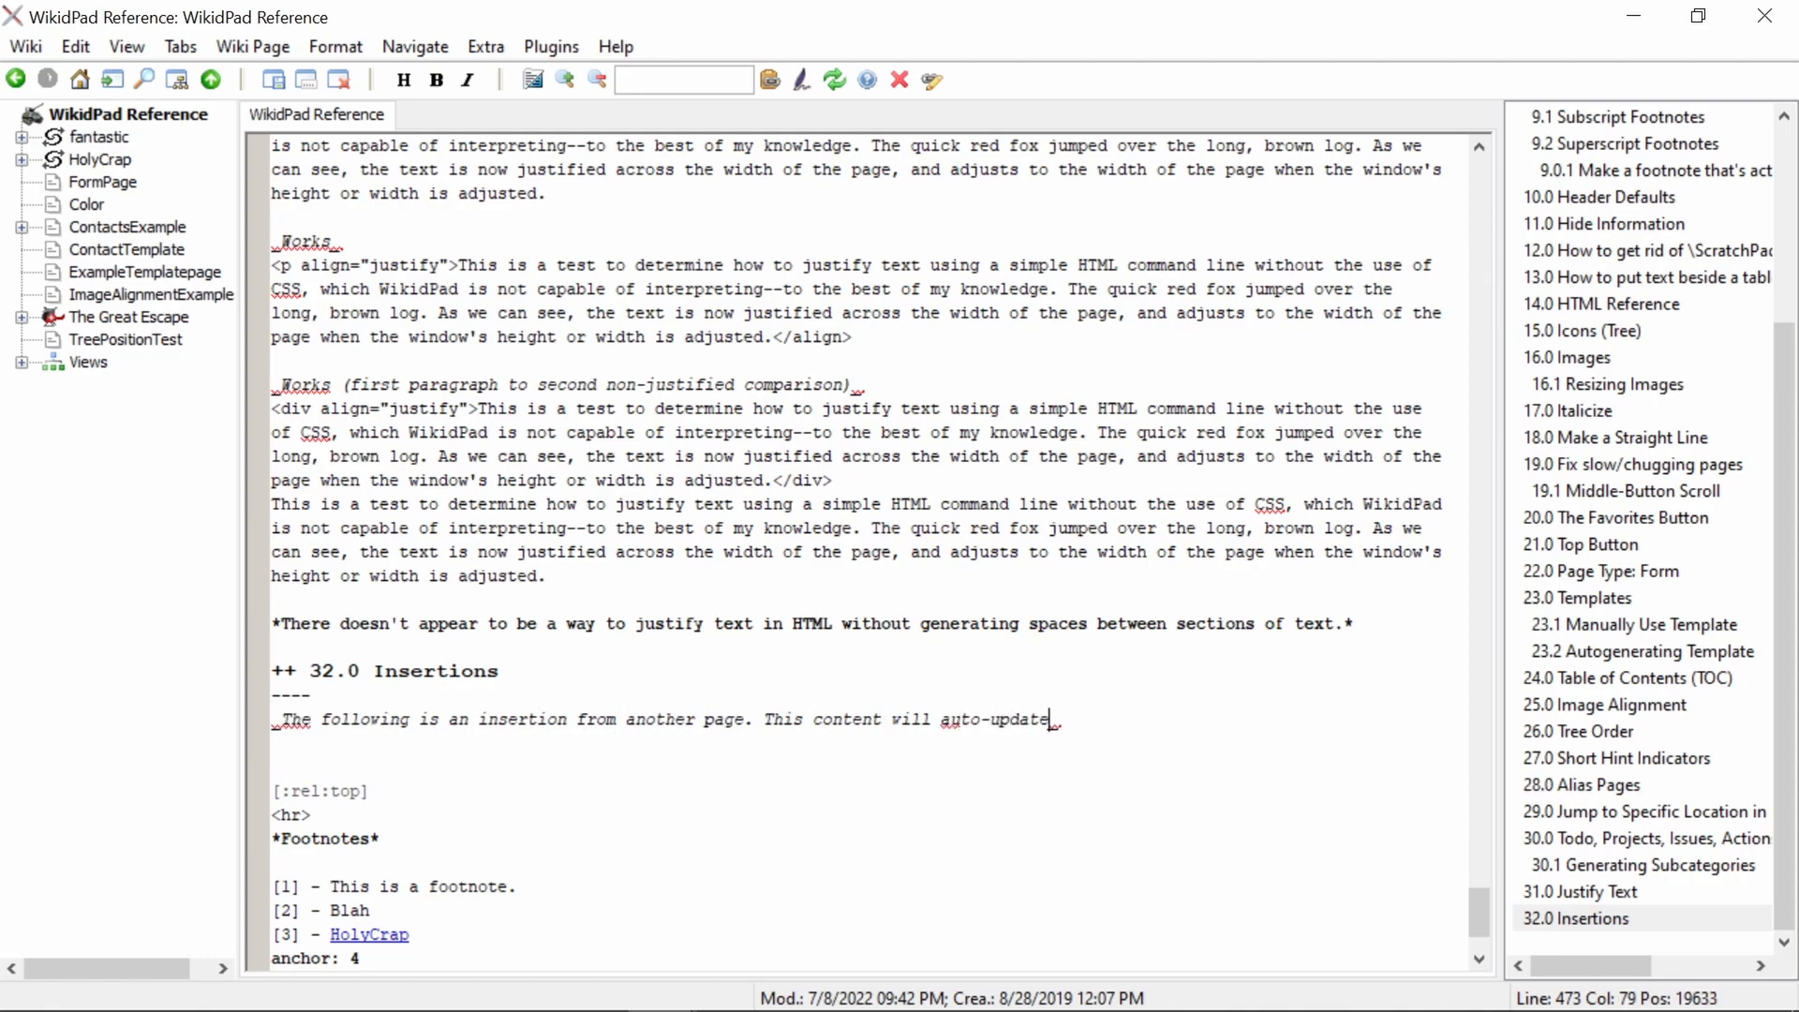
pyautogui.write(' (WikiReference) is reloaded.')
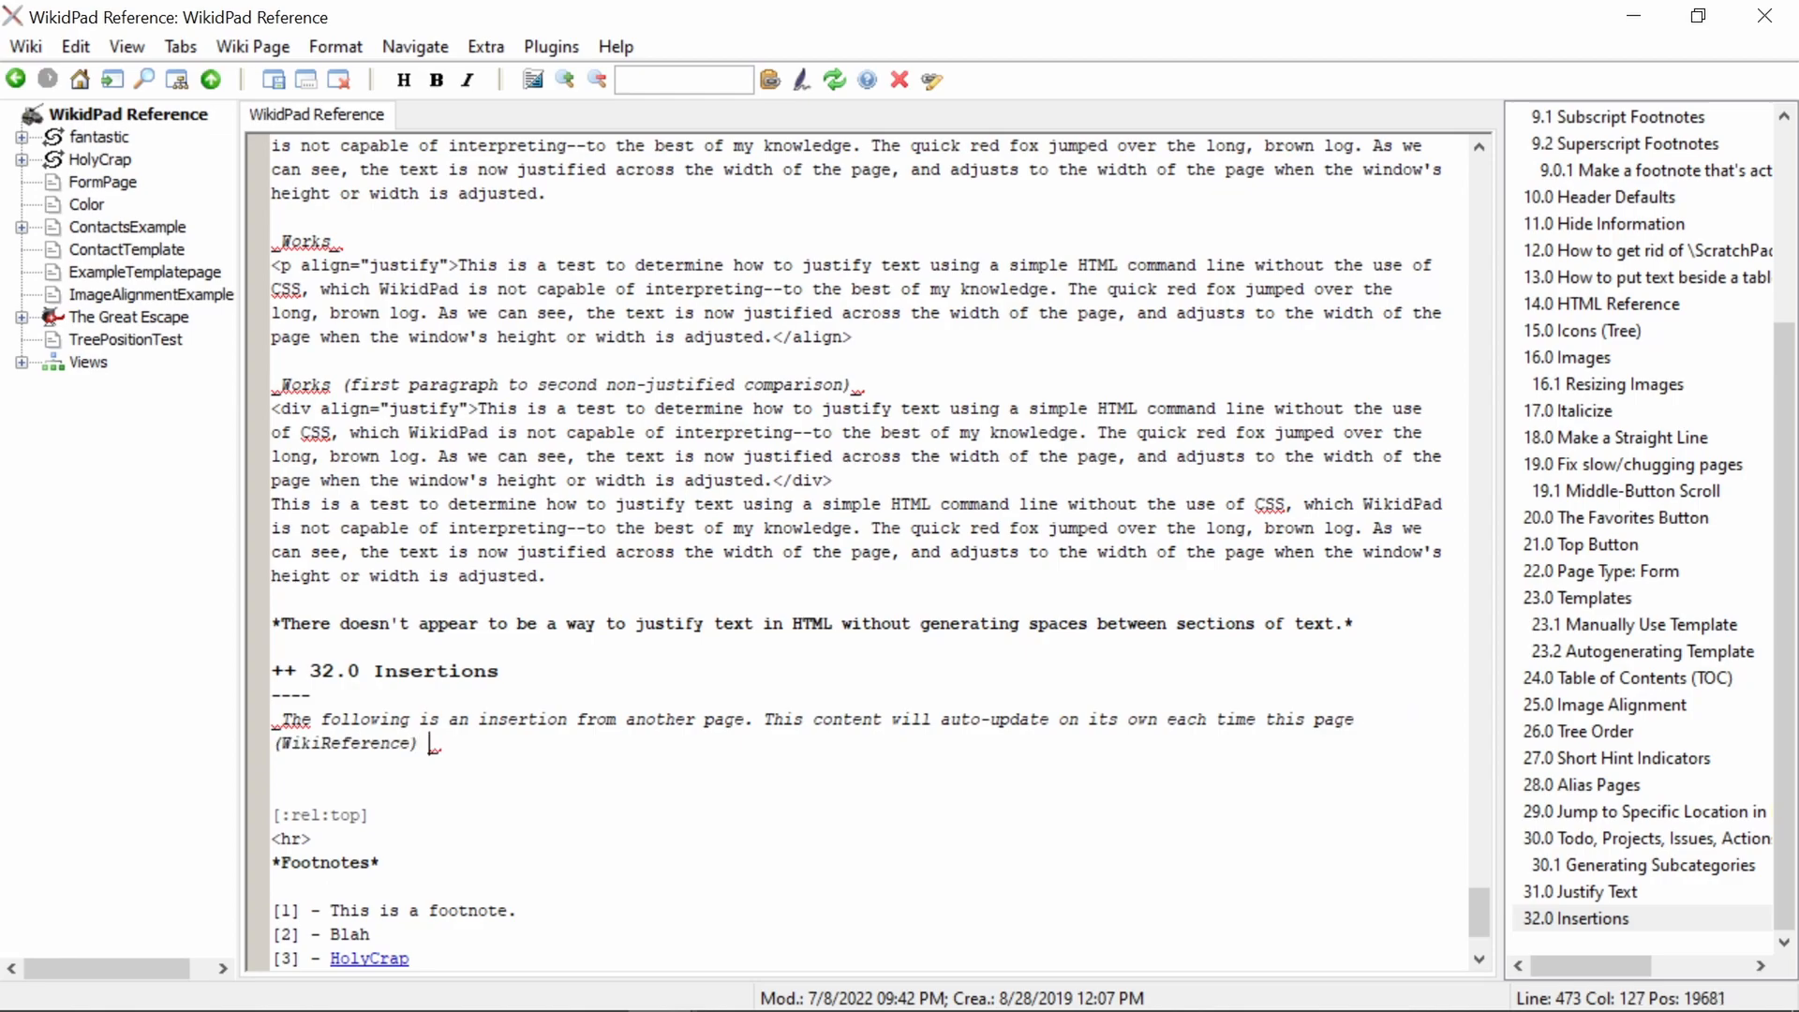
pyautogui.press('Return')
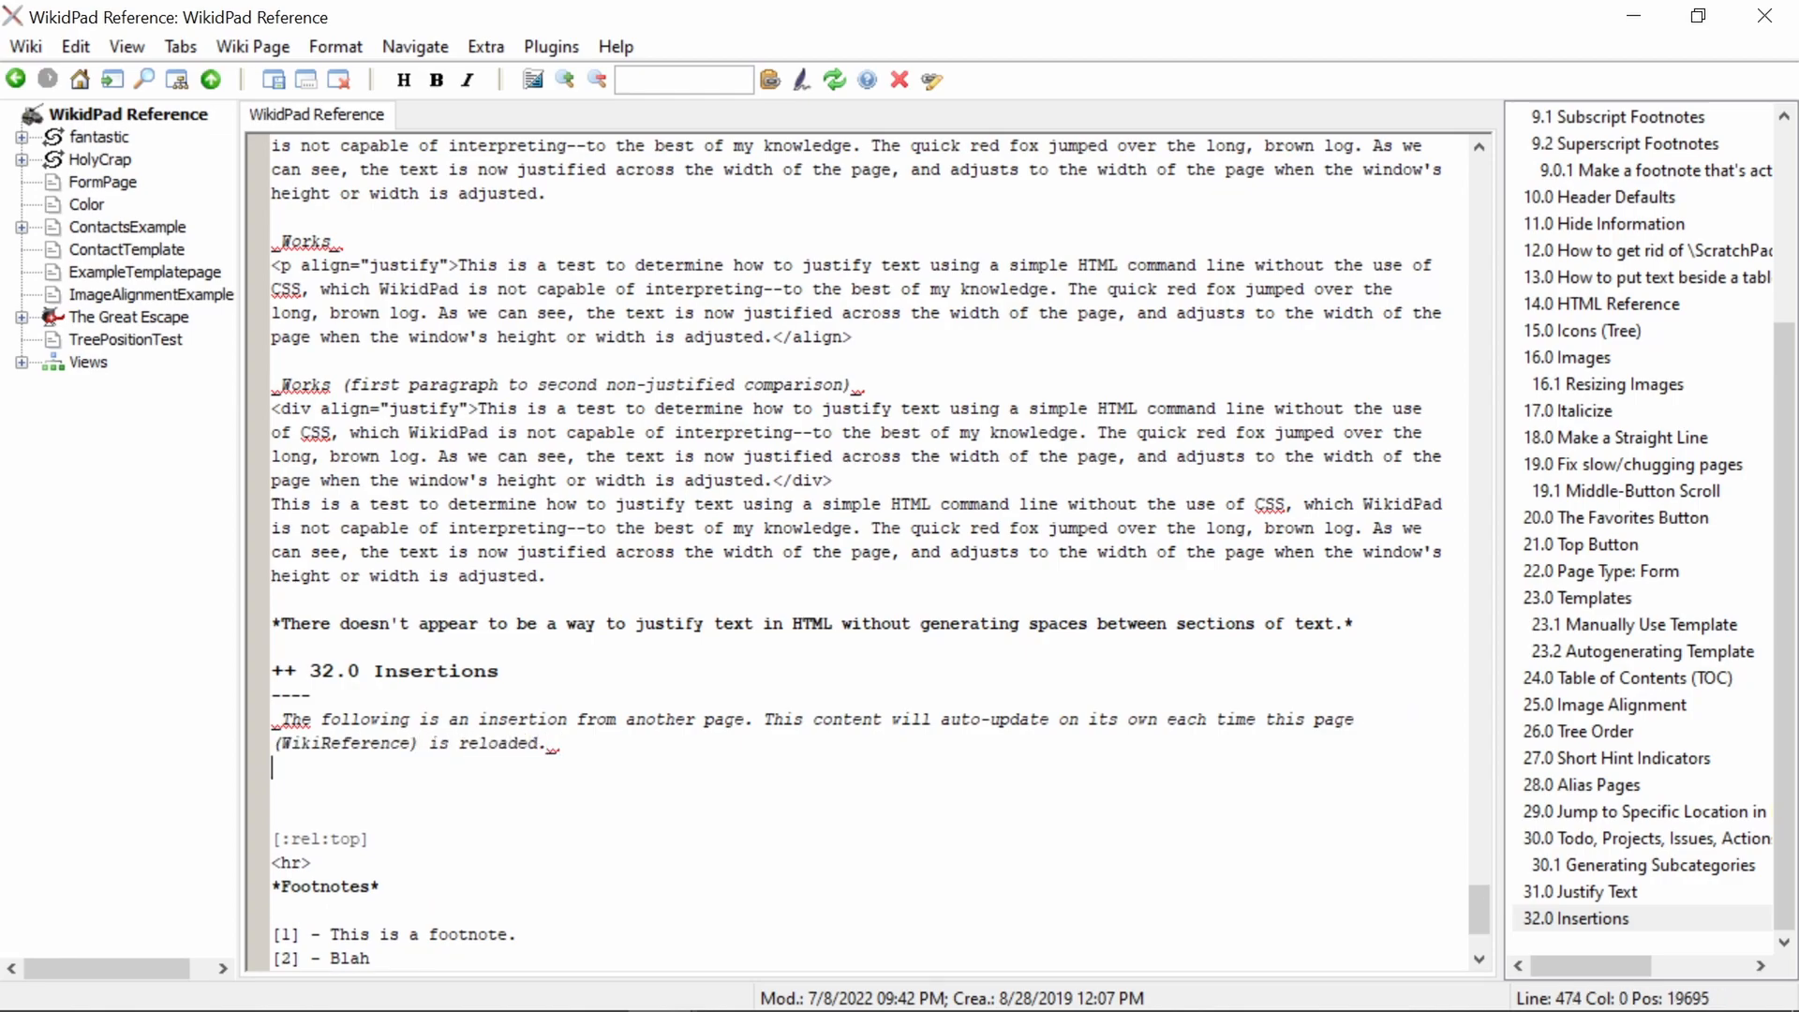
pyautogui.press('Return')
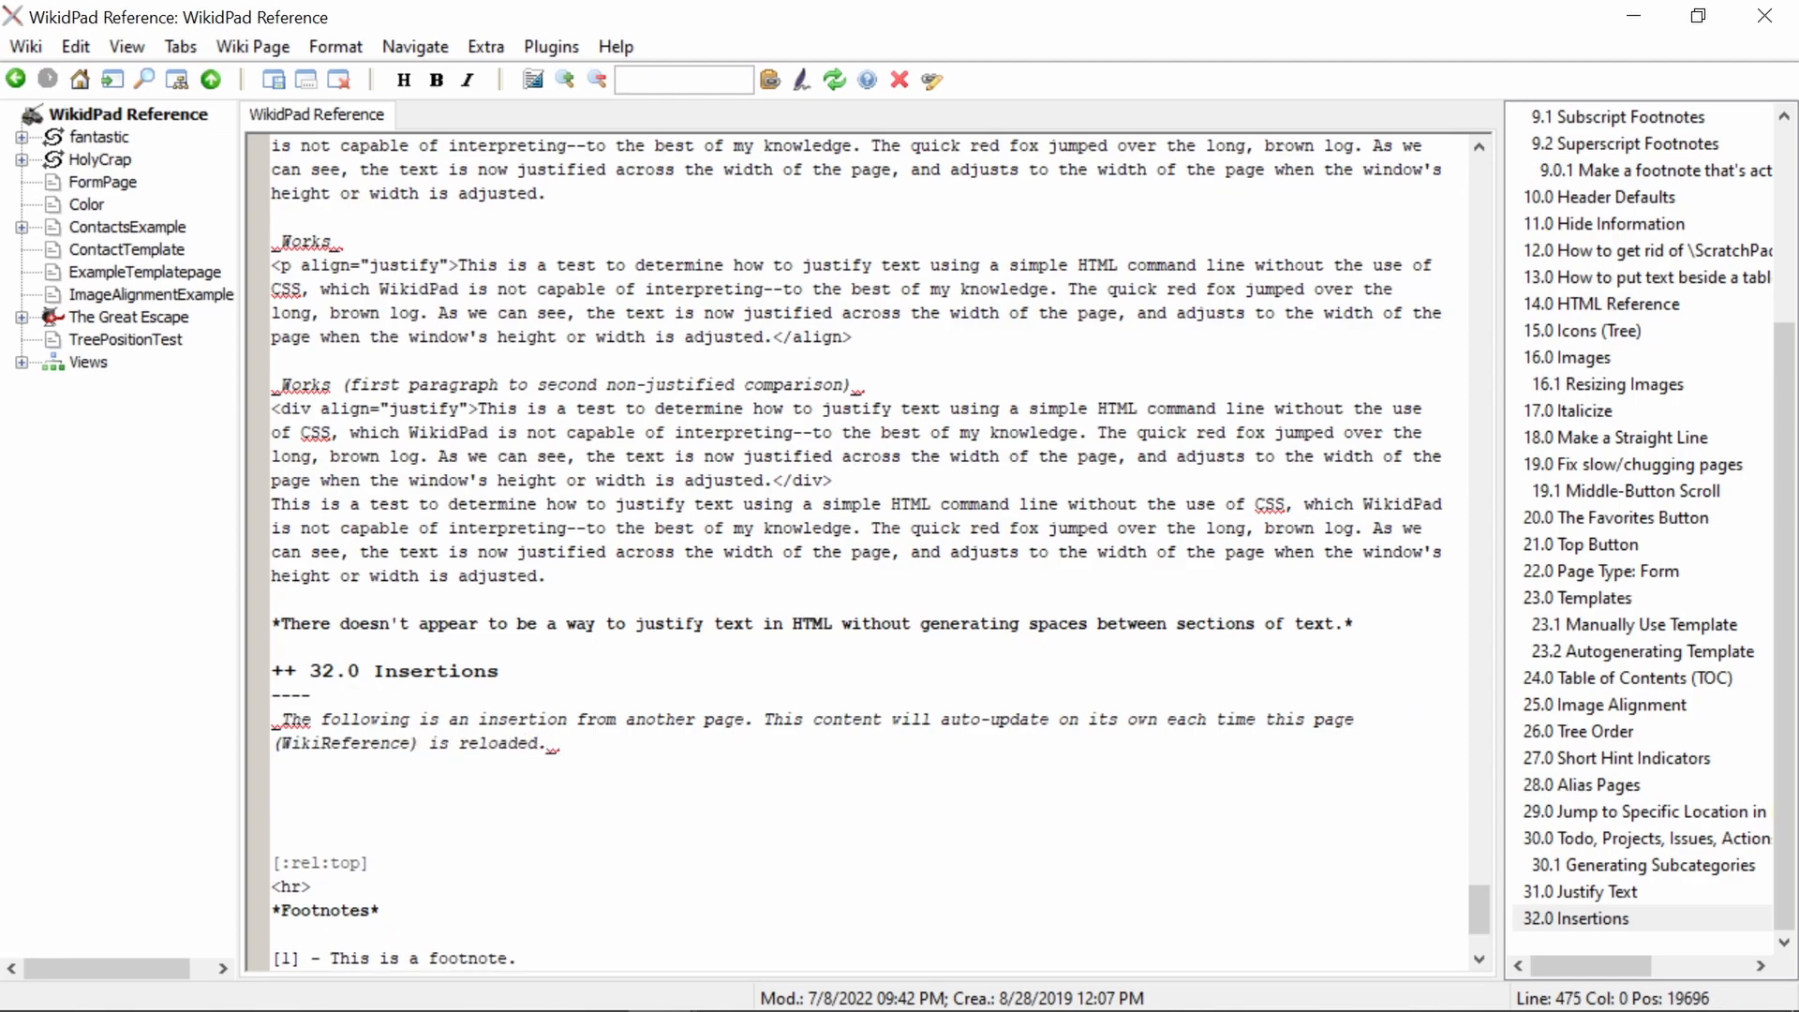
# Add the line "To generate an insertion on the desired page, type: \[:page: #]" below the italic introduction.
pyautogui.write('To generate an insertion on the desired page, type: \\[:page: #')
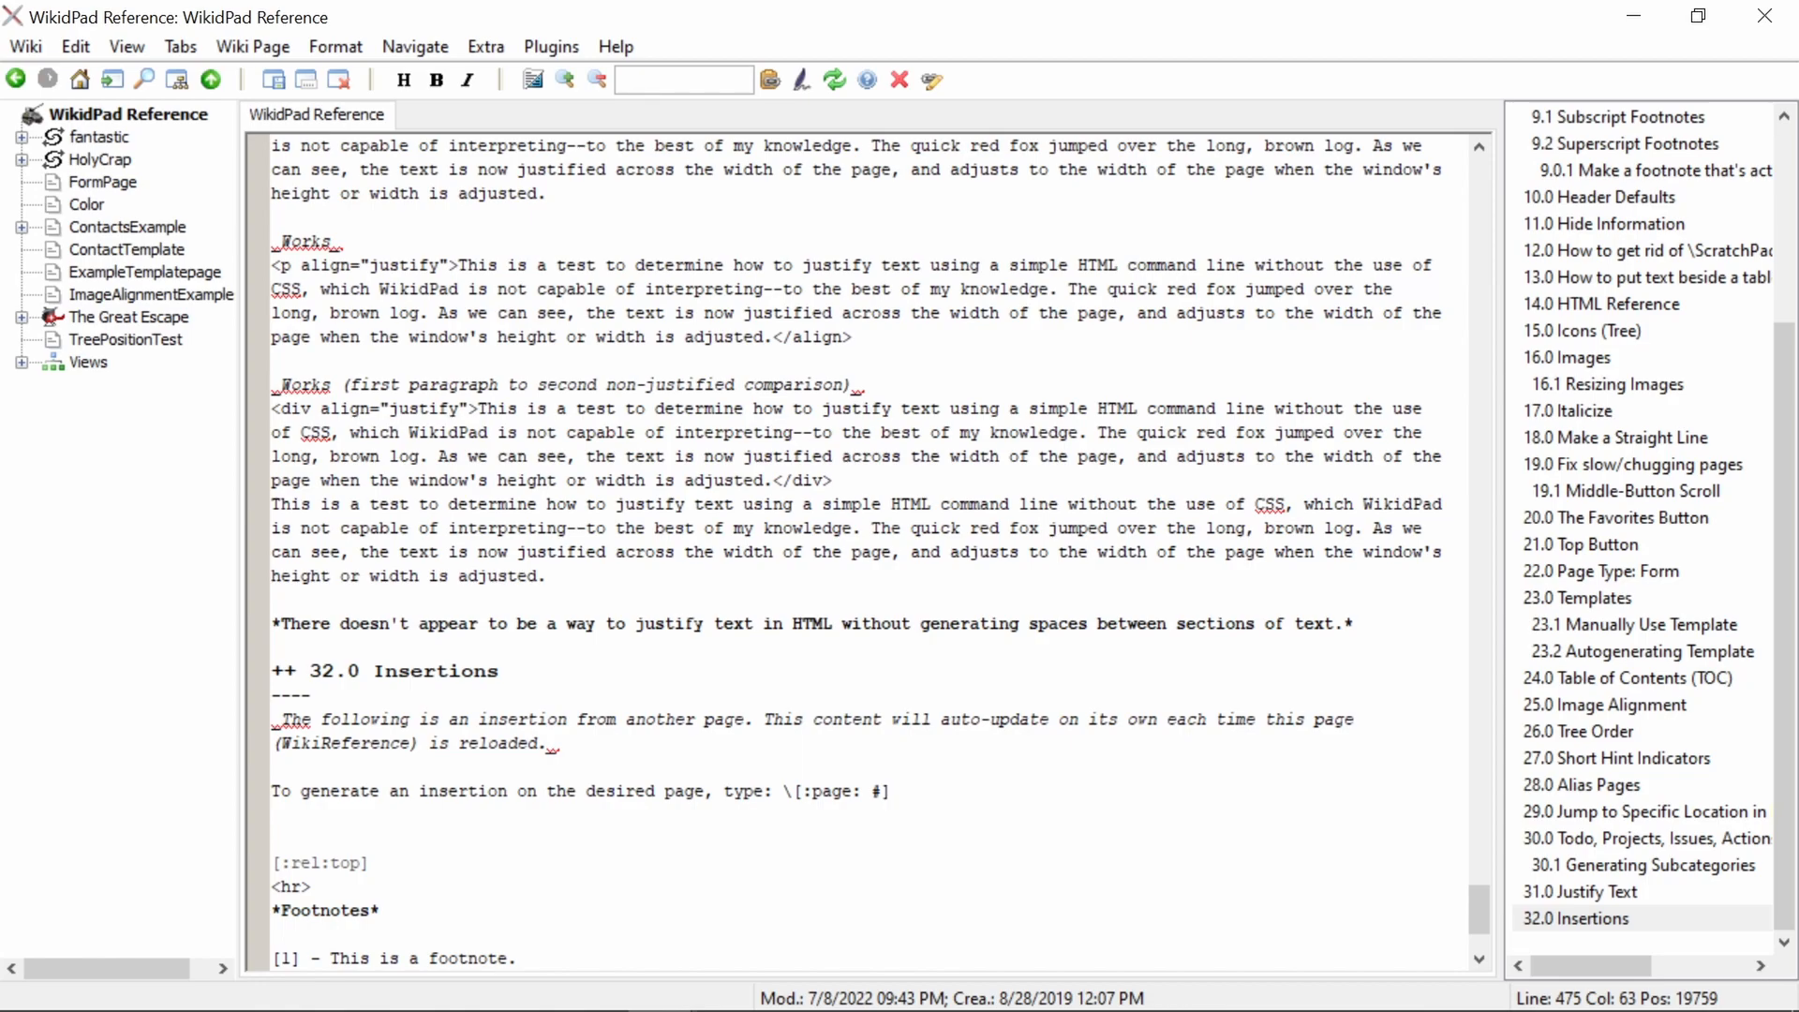
pyautogui.press('Return')
pyautogui.press('Return')
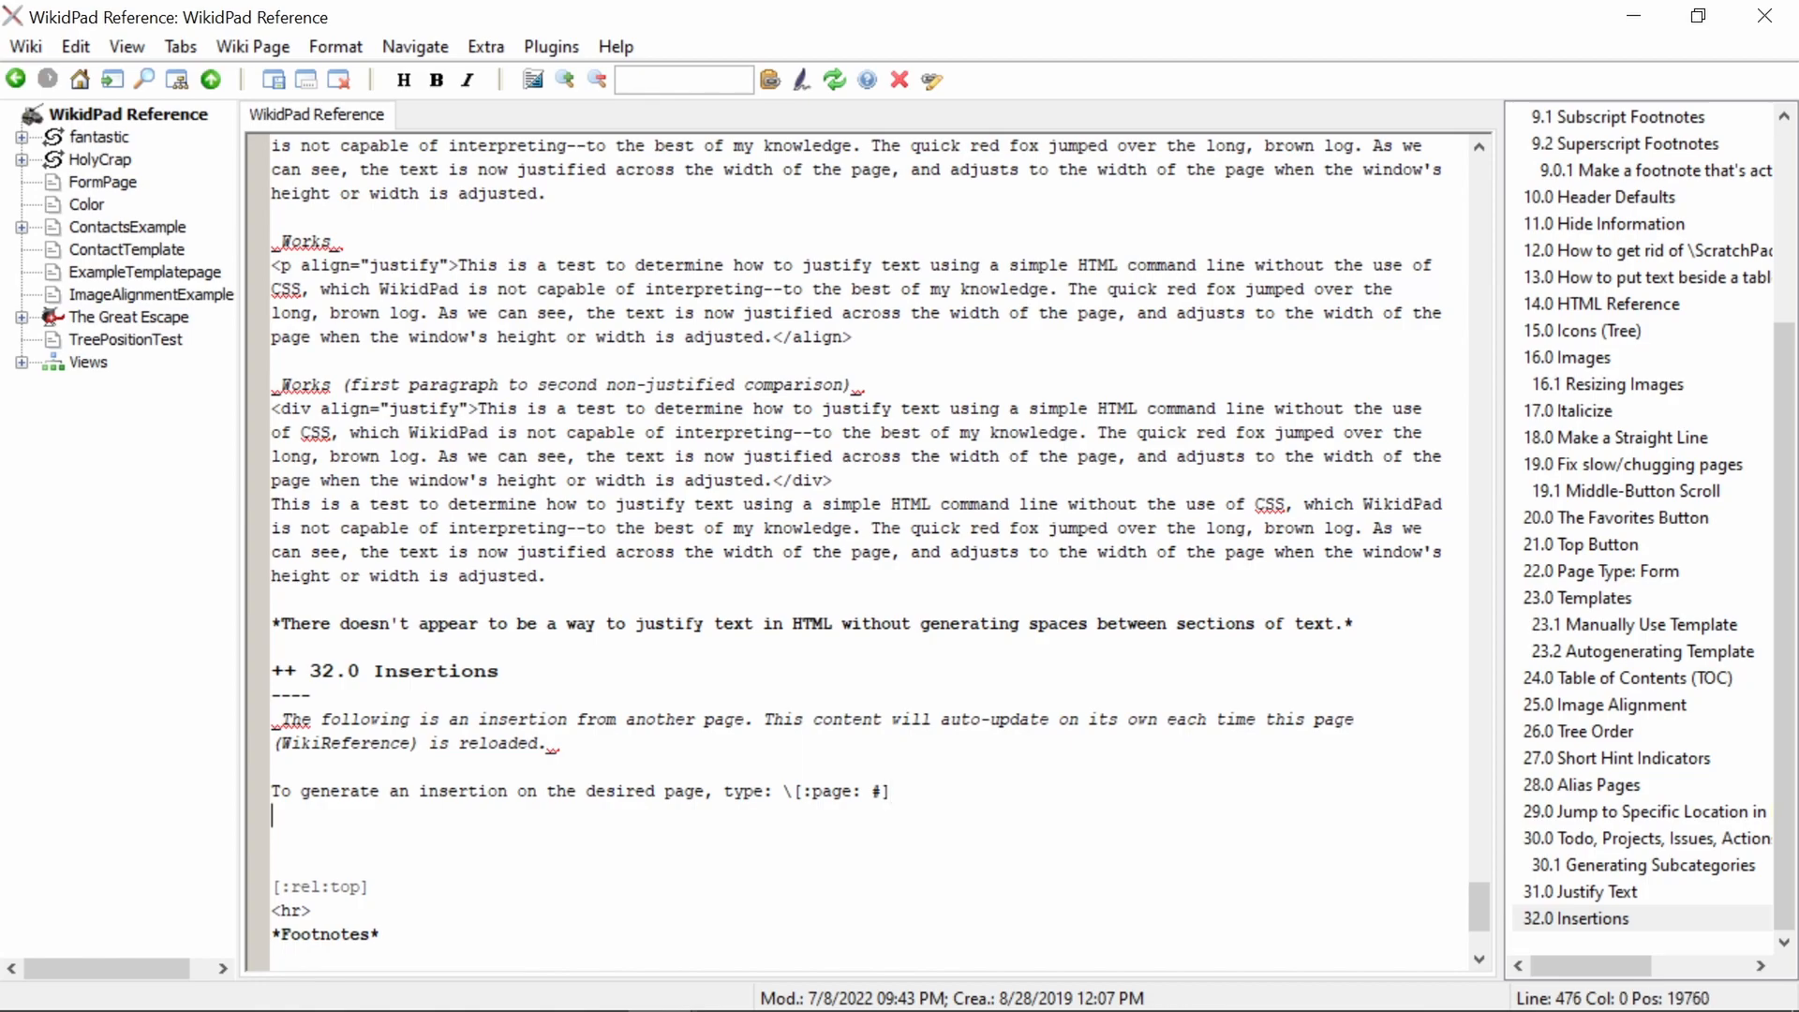
# Insert the WikiSettings page with [:page: WikiSettings] below the instruction and check the inserted content in the page preview.
pyautogui.write('[')
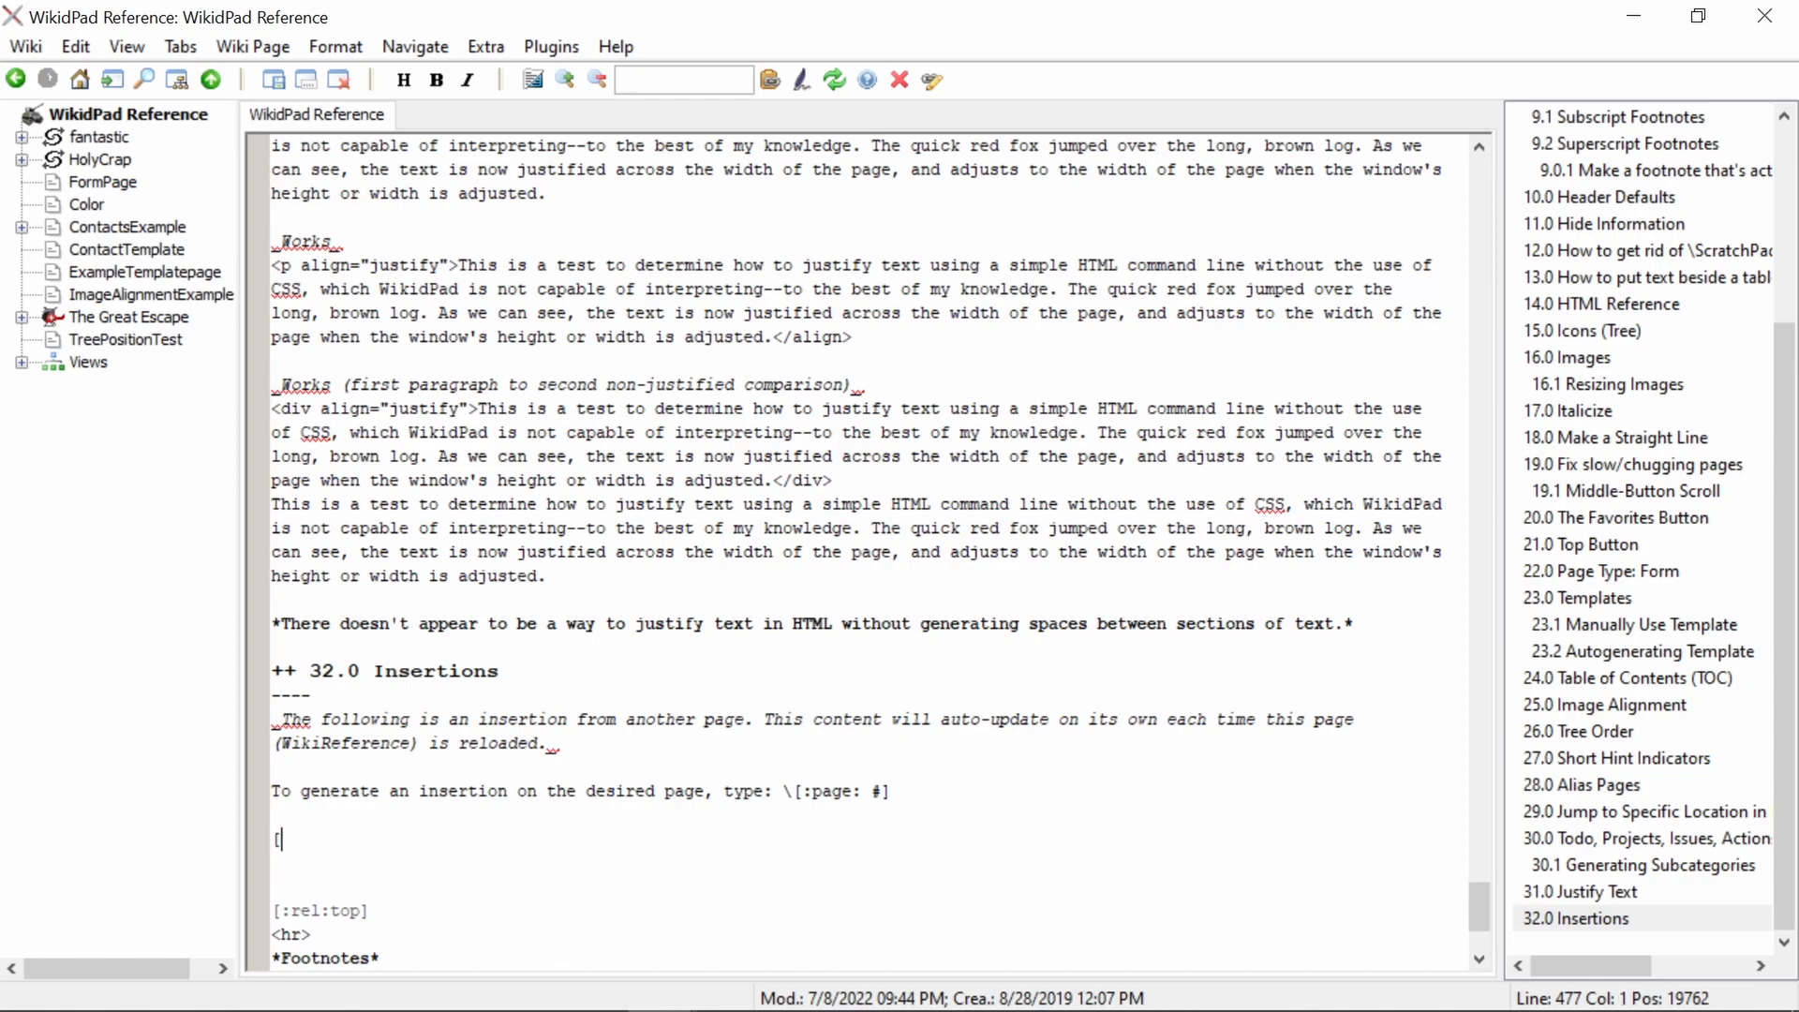
pyautogui.write(':page: WikiSettings]')
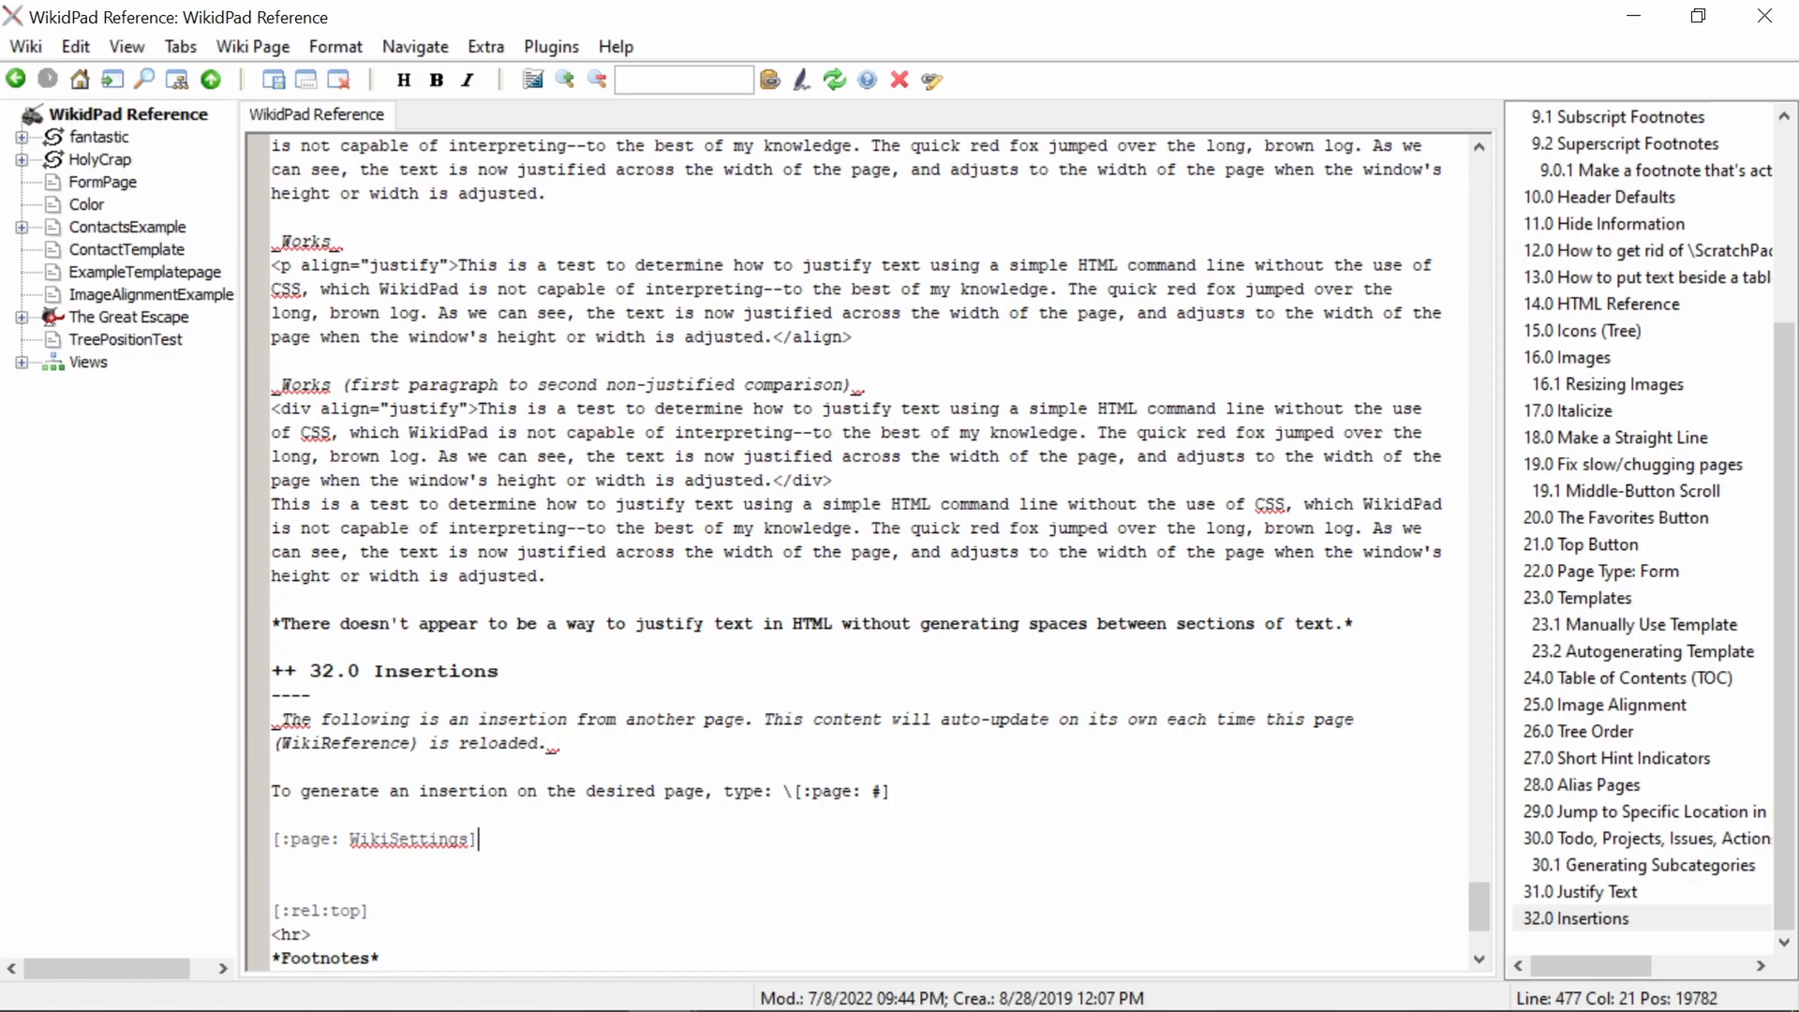
pyautogui.hotkey('ctrl', 'shift', 'space')
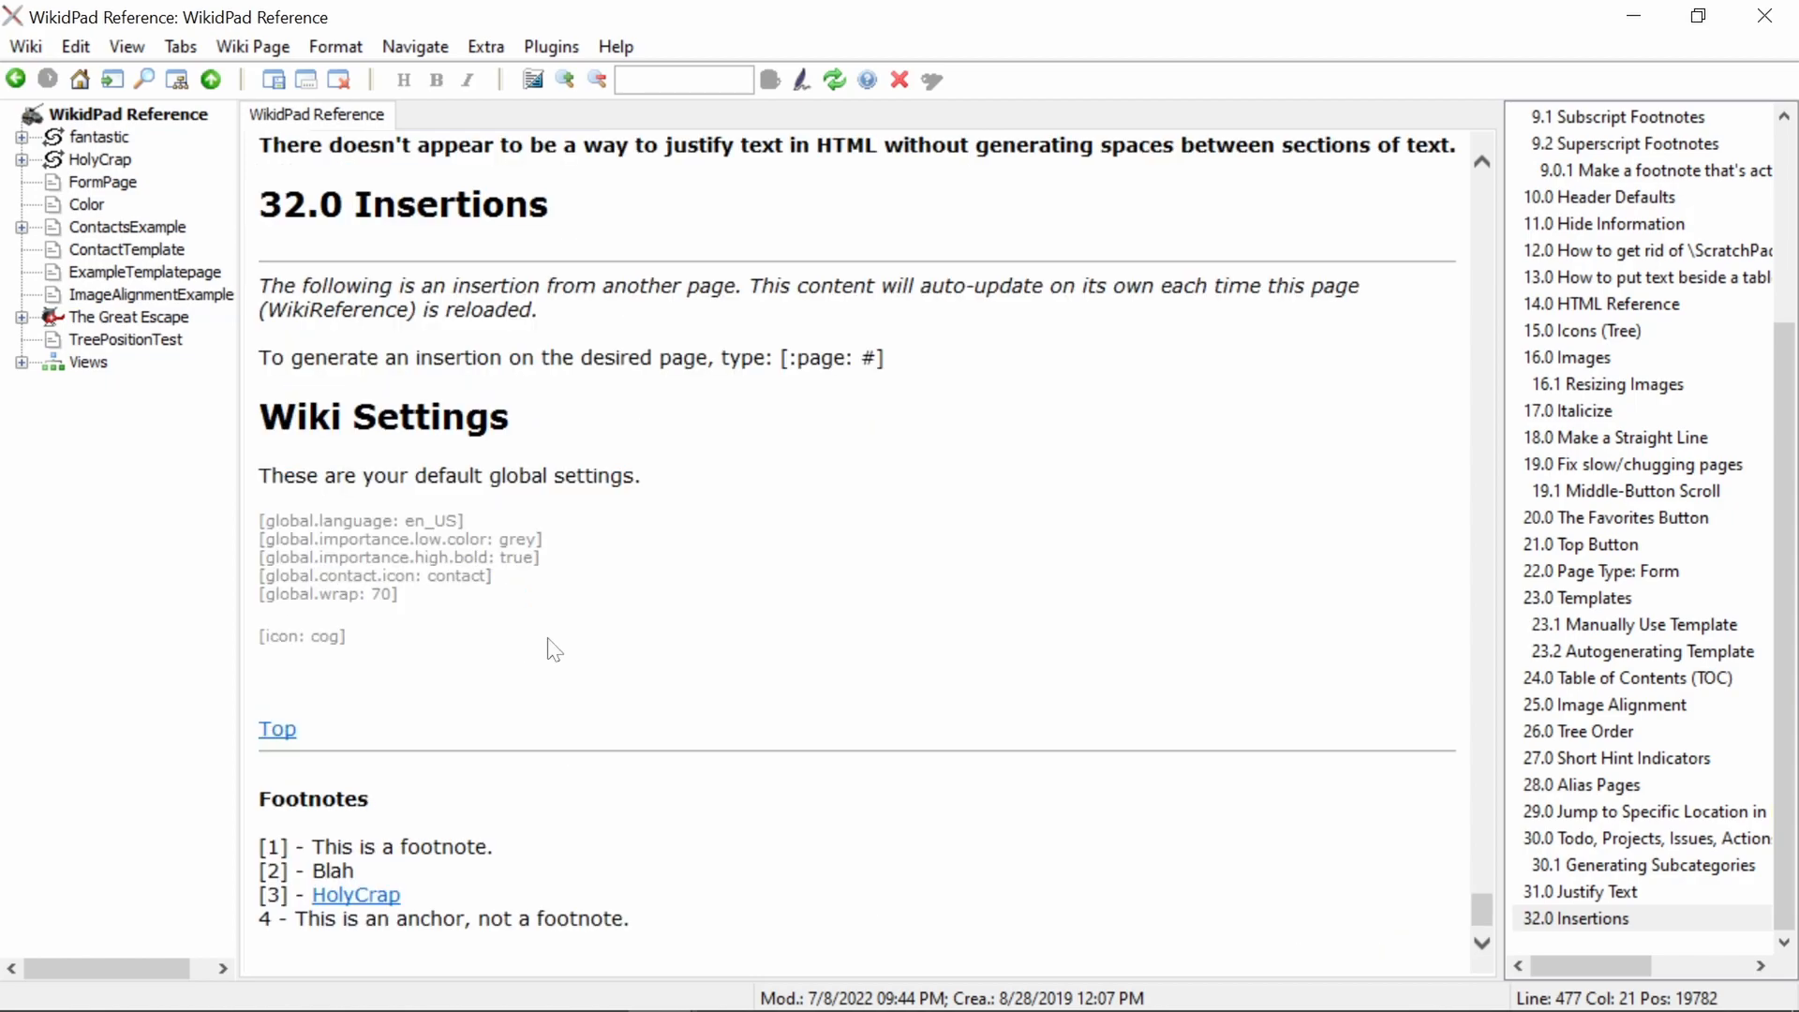
pyautogui.moveTo(345, 639); pyautogui.dragTo(274, 417)
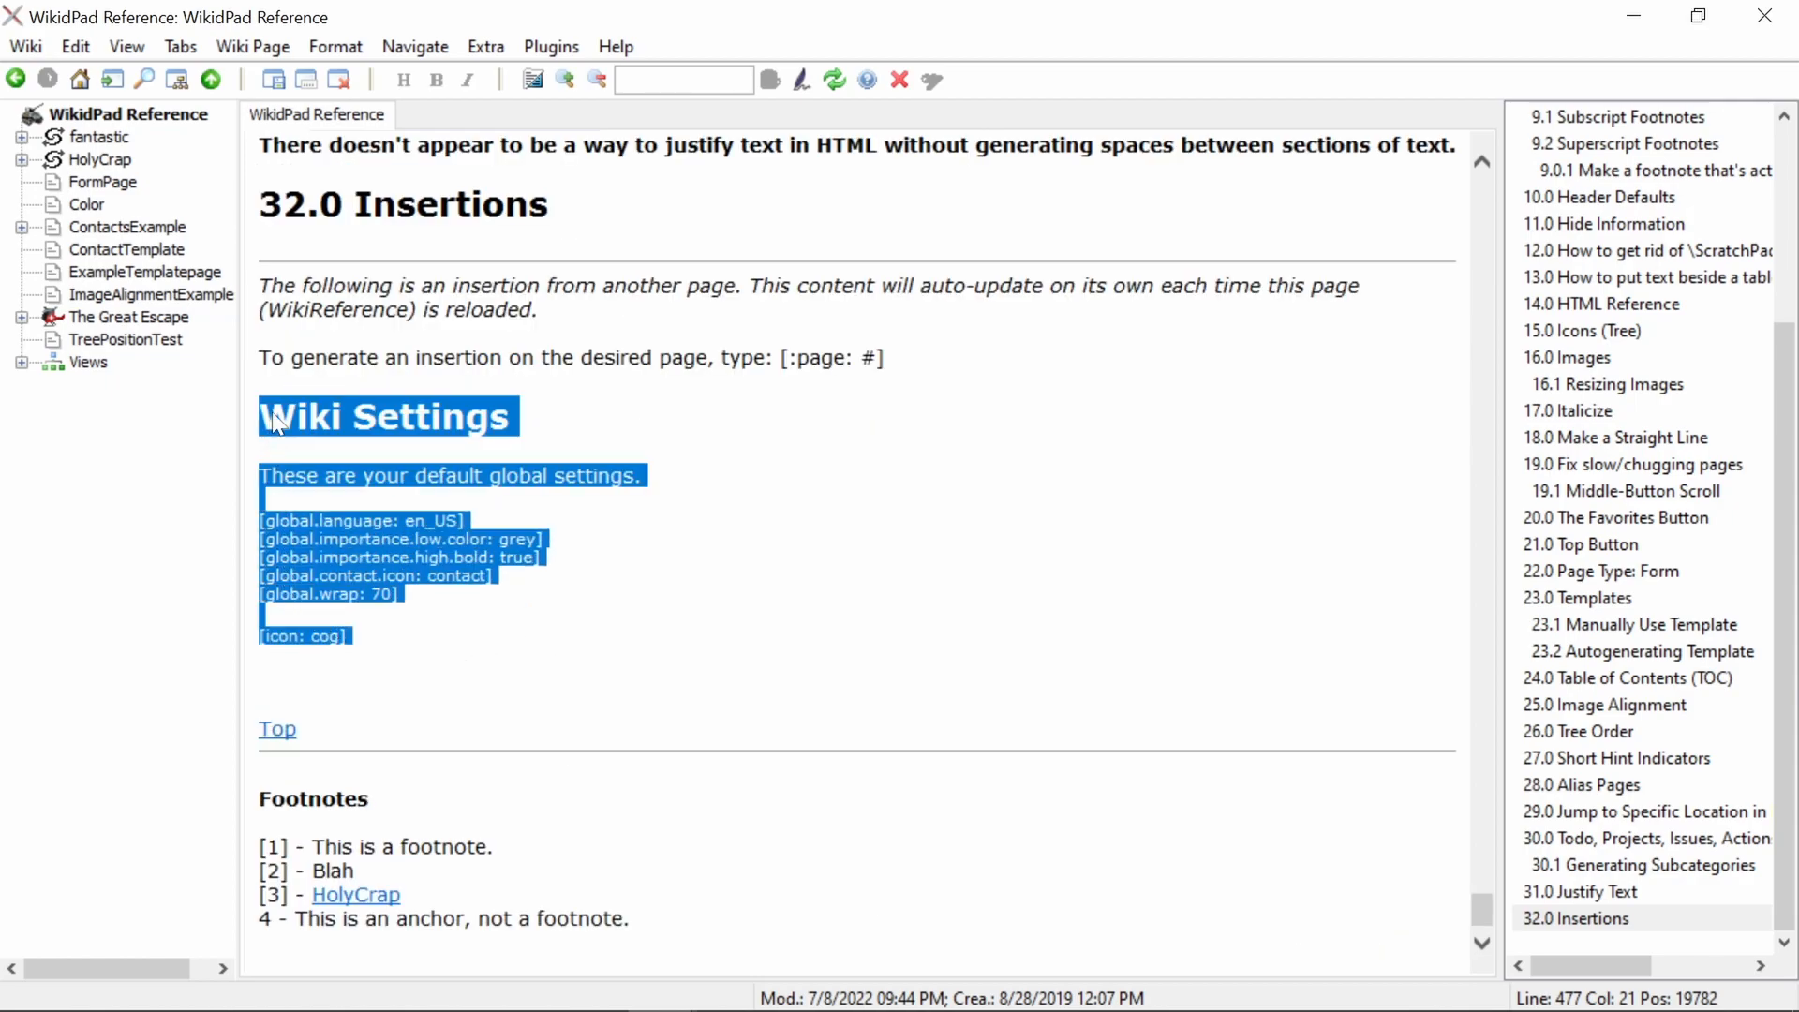
pyautogui.click(653, 612)
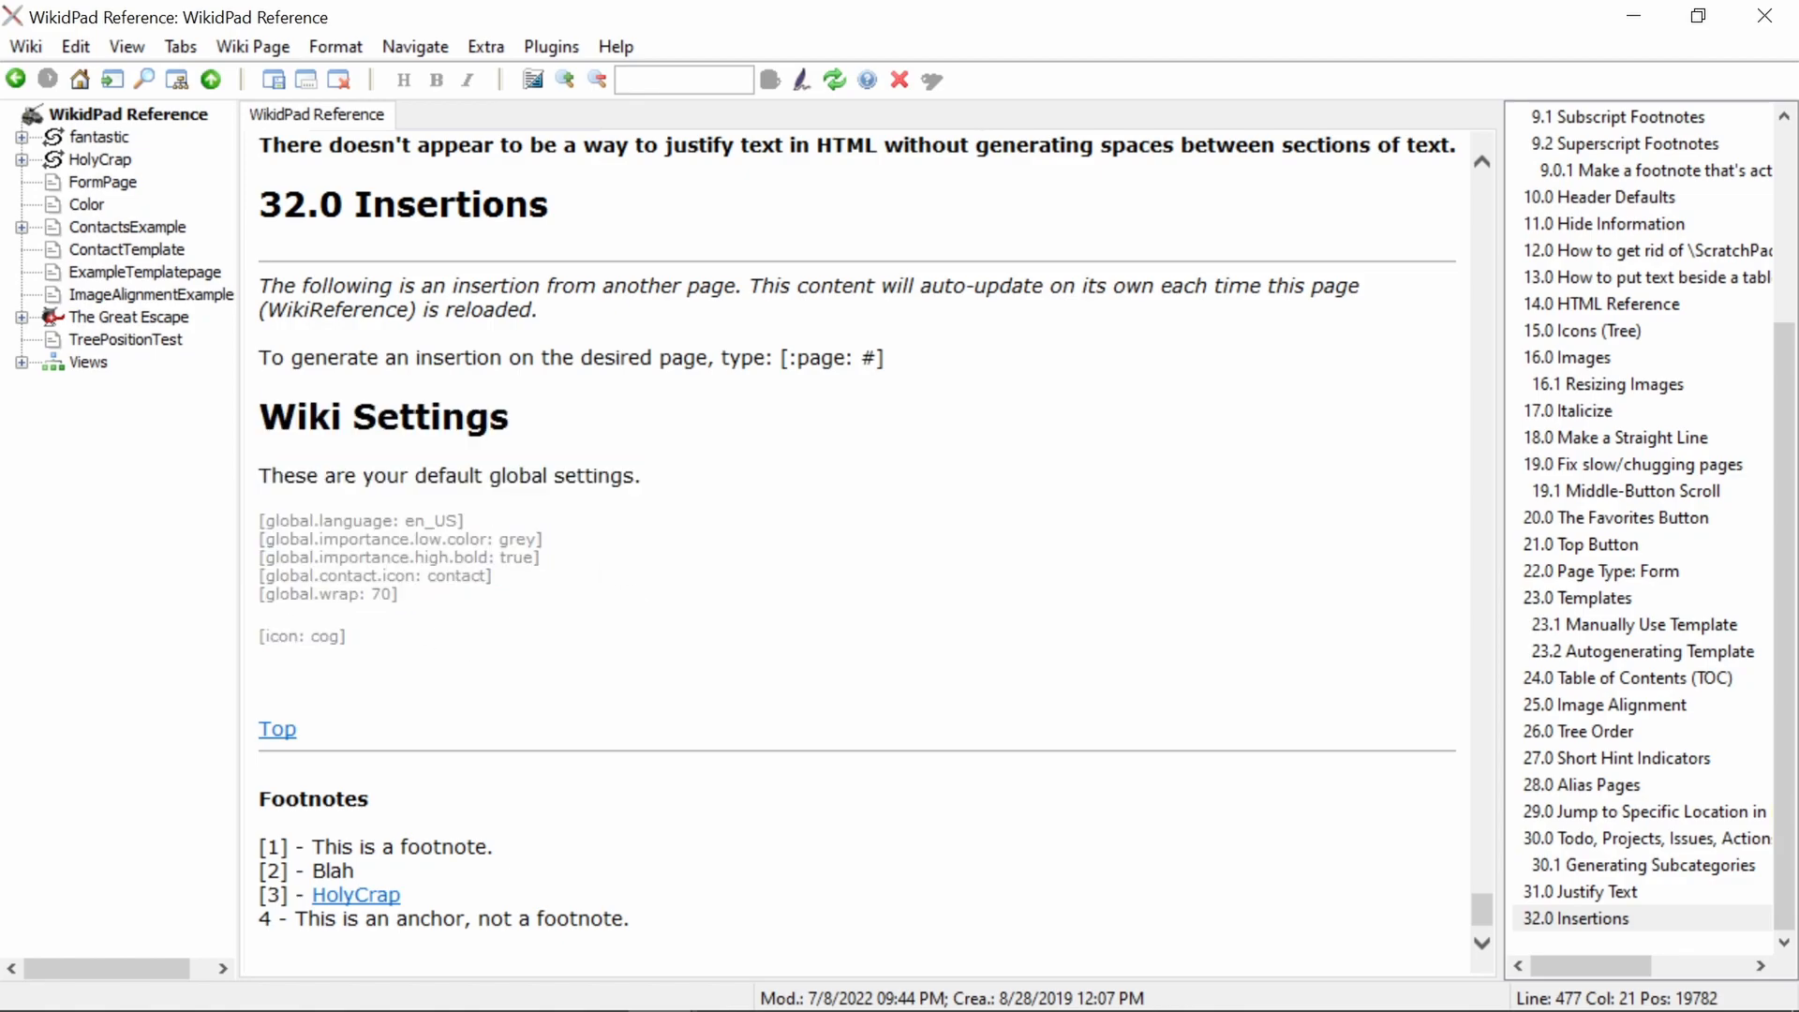
pyautogui.hotkey('ctrl', 'shift', 'space')
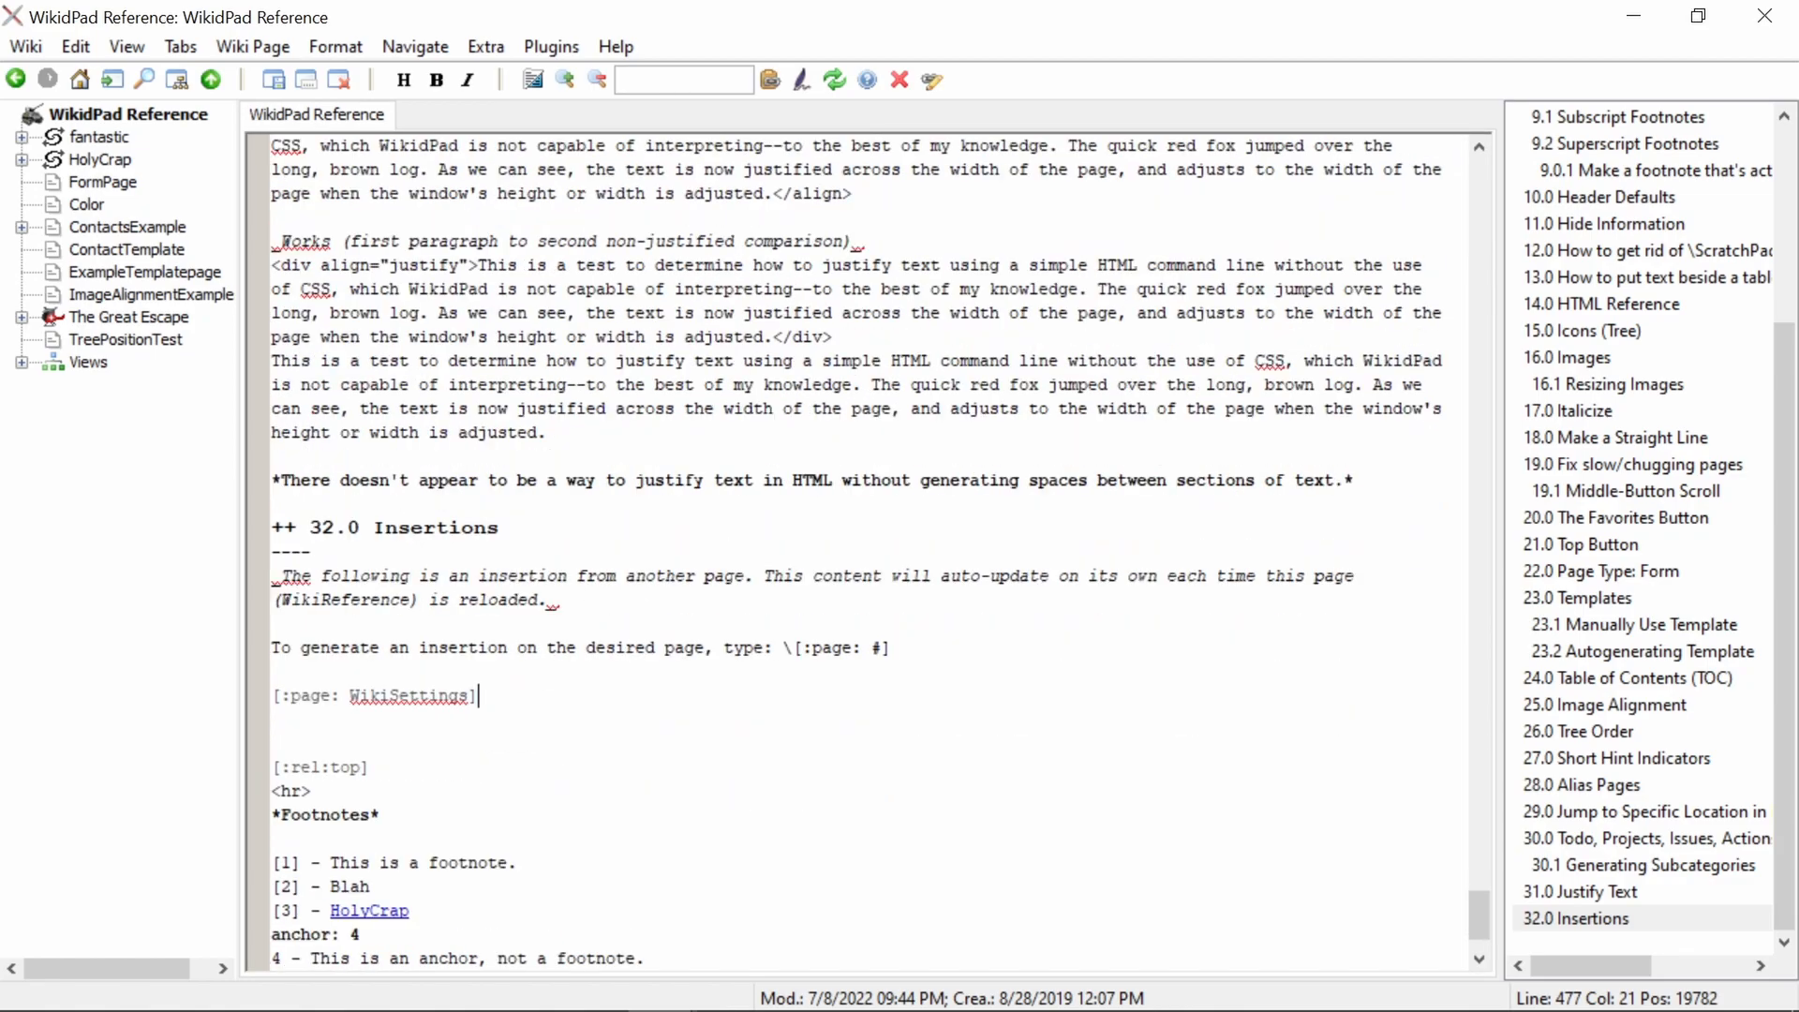
# Enclose the [:page: WikiSettings] insertion in a table using <<| above and >> below, and preview the page.
pyautogui.press('Home')
pyautogui.press('Return')
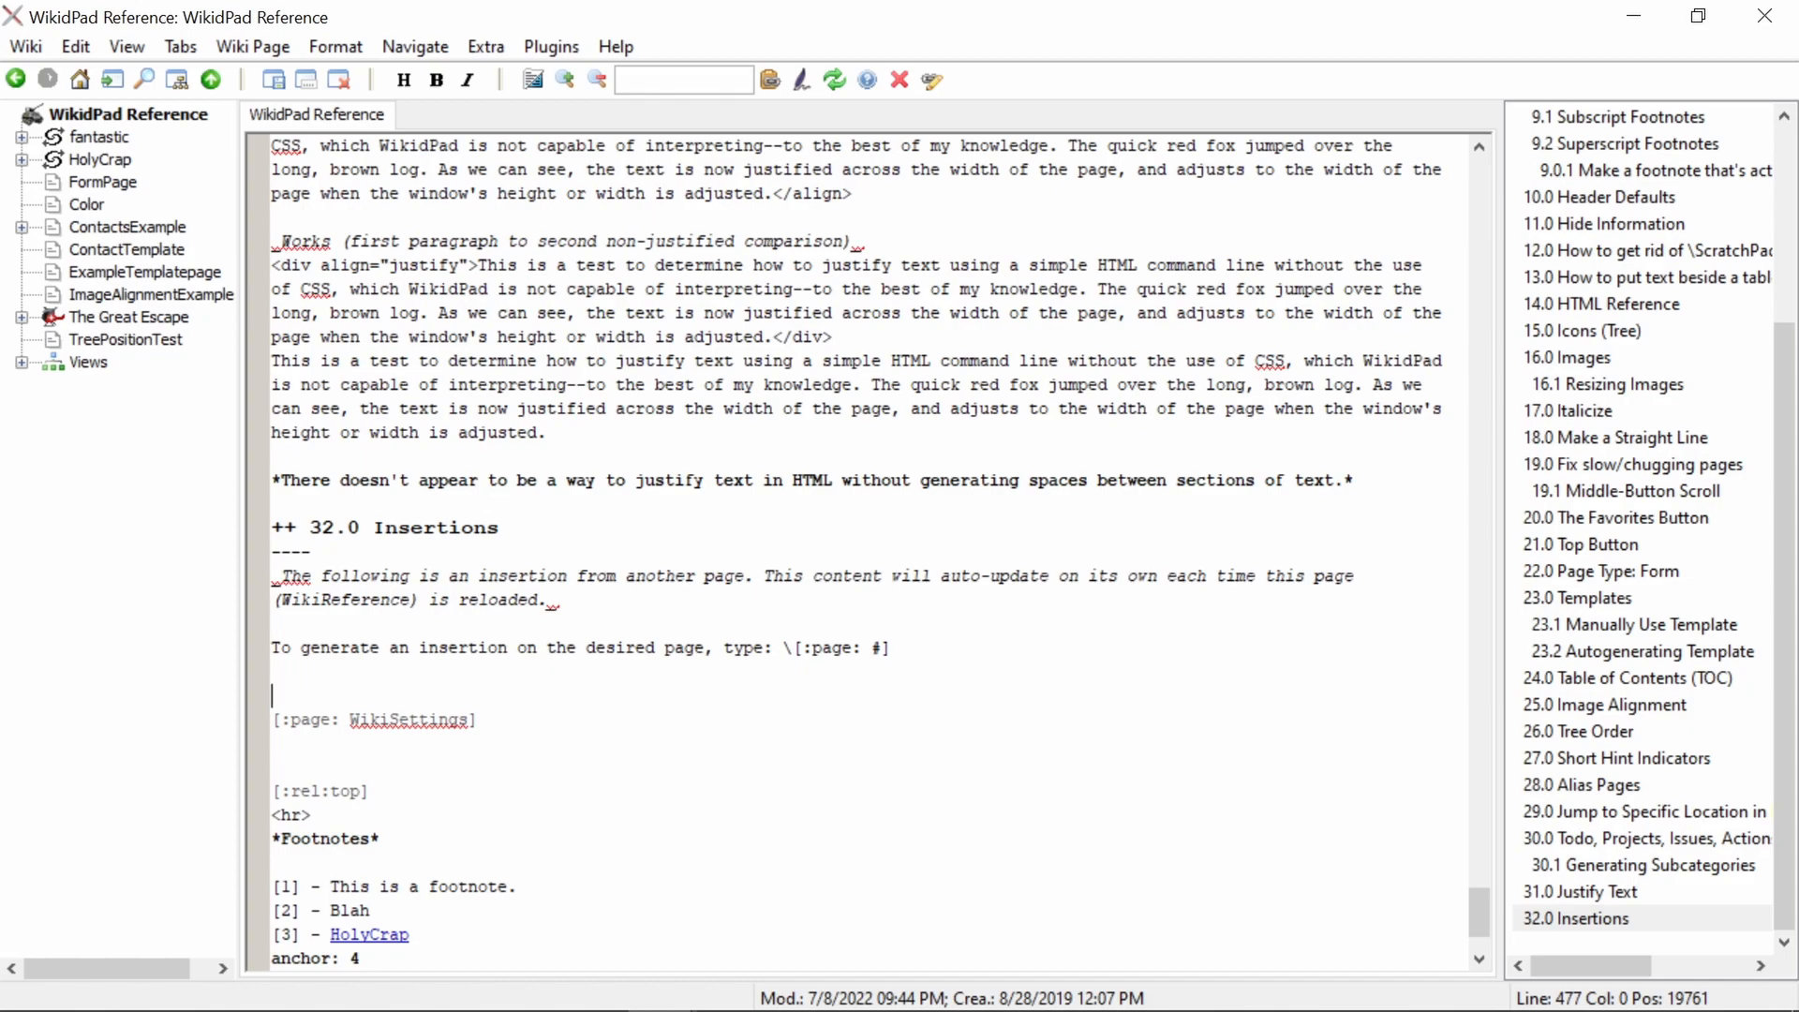
pyautogui.write('<<|')
pyautogui.press('End')
pyautogui.press('Return')
pyautogui.write('>>')
pyautogui.hotkey('ctrl', 'shift', 'space')
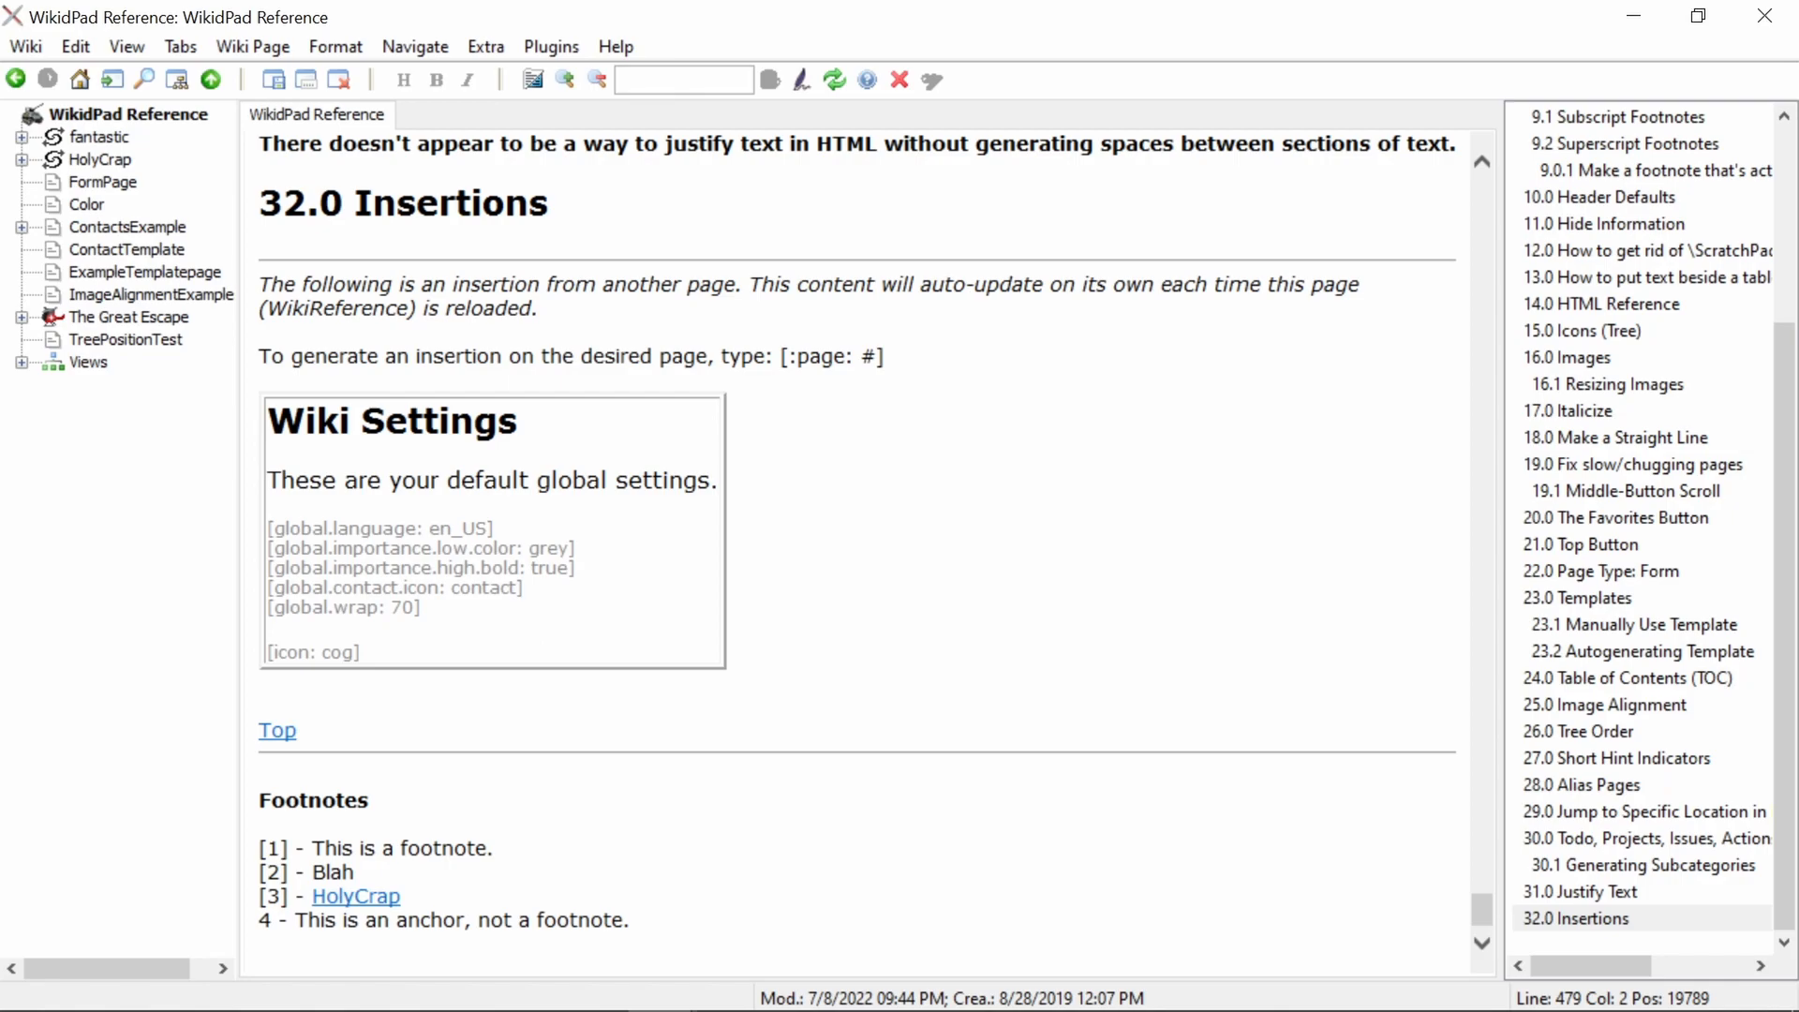
# Return to editing the page and add "This is a simple page insertion." below the table.
pyautogui.hotkey('ctrl', 'shift', 'space')
pyautogui.write('This is a simple page insertion.')
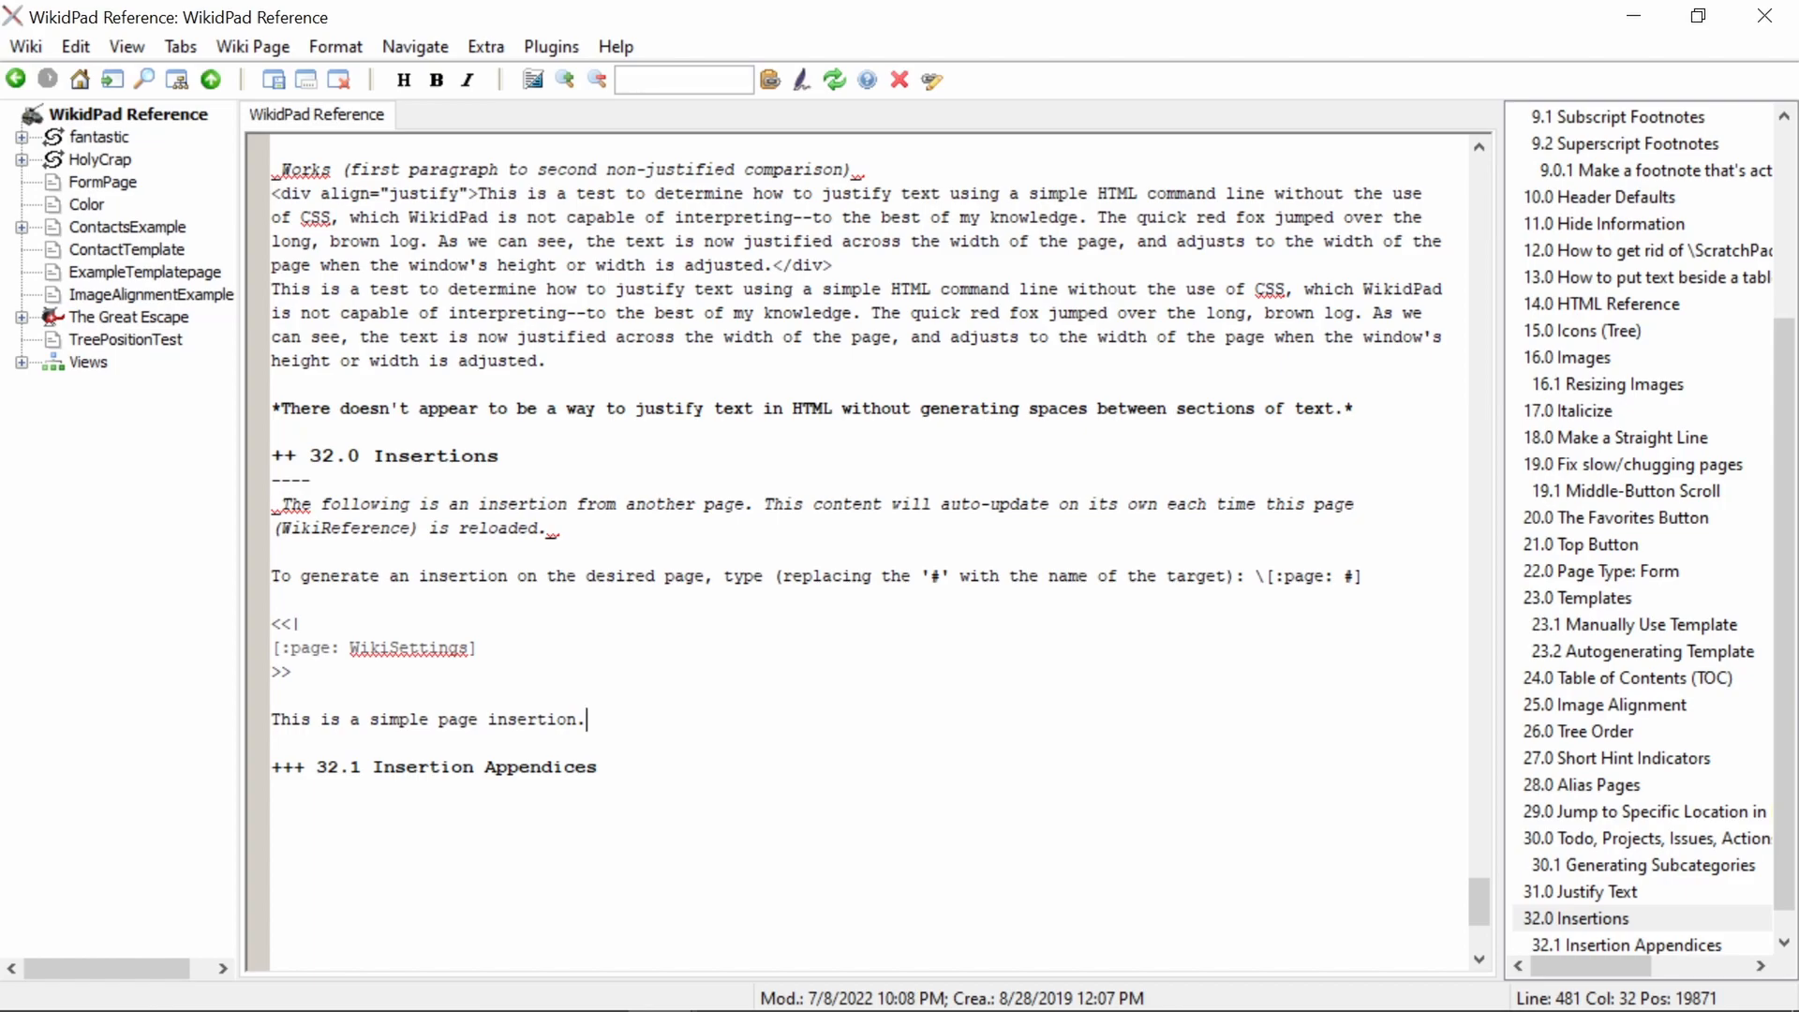
# Under 32.1 Insertion Appendices, write "After adding an insertion, you can an 'appendix' to the attribute to modify the insertion.".
pyautogui.scroll(-2, 862, 552)
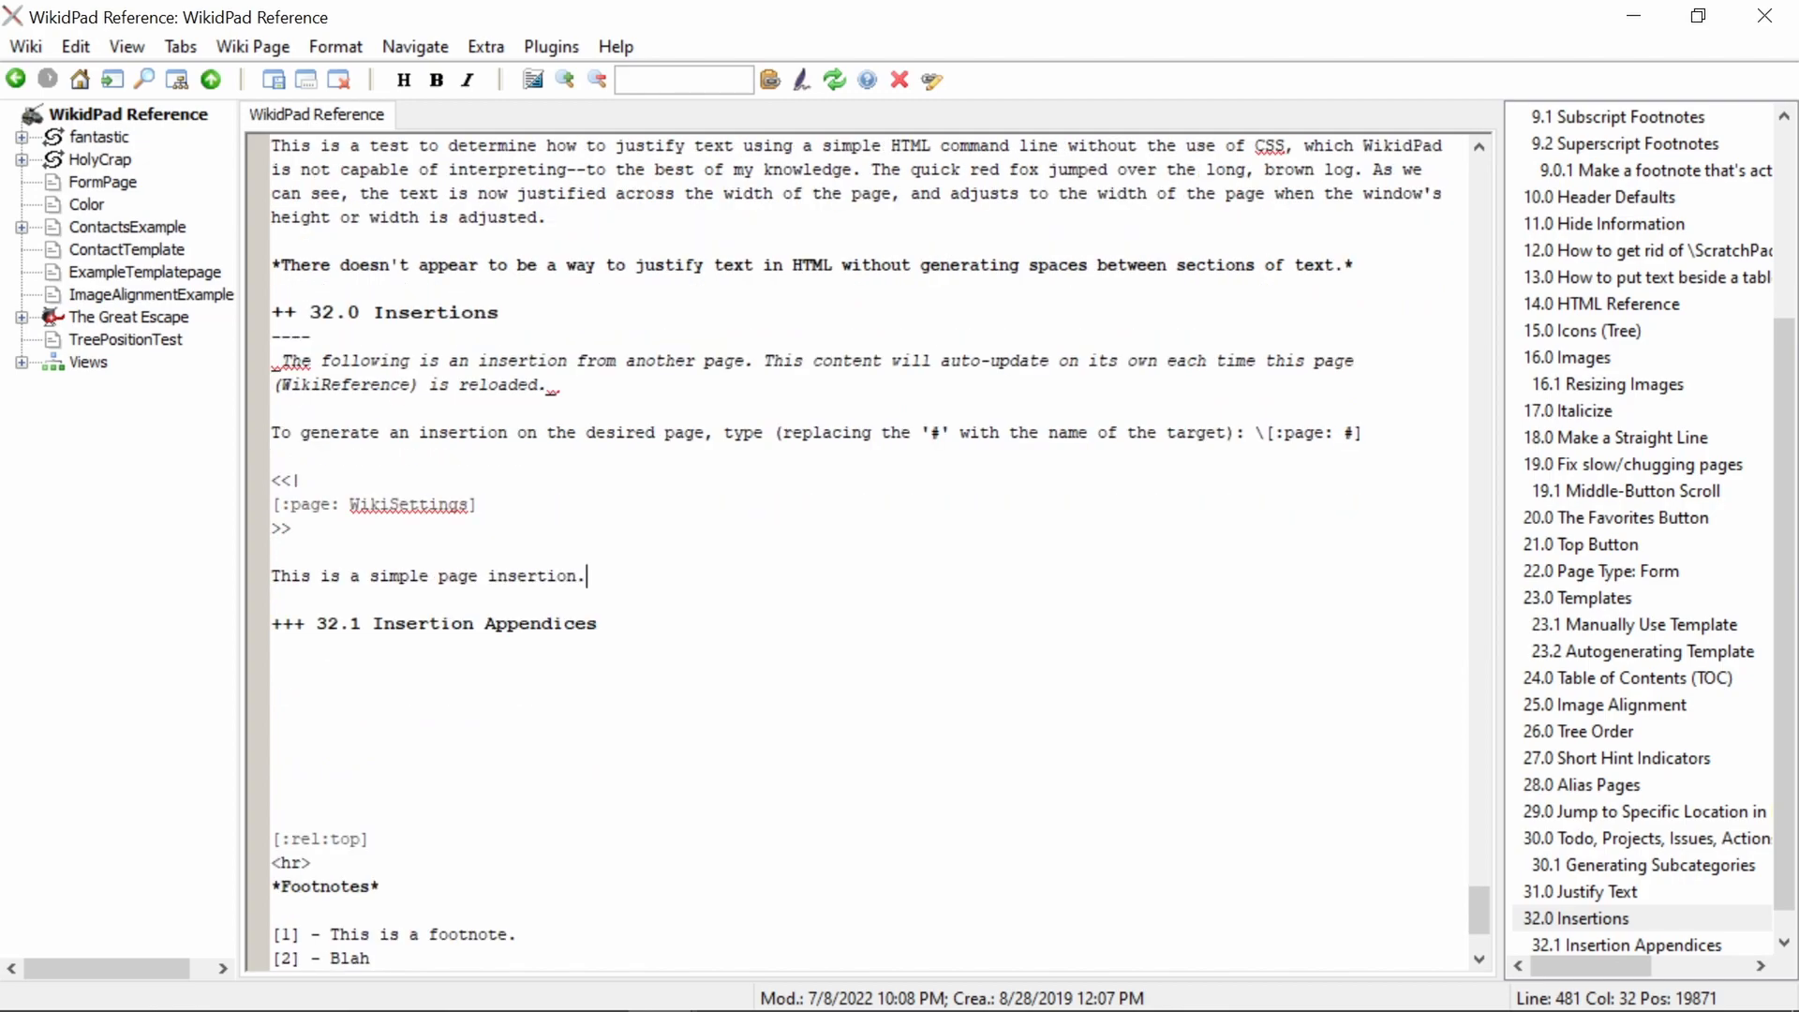
pyautogui.click(271, 647)
pyautogui.write('After adding an insertion, you can an appendix')
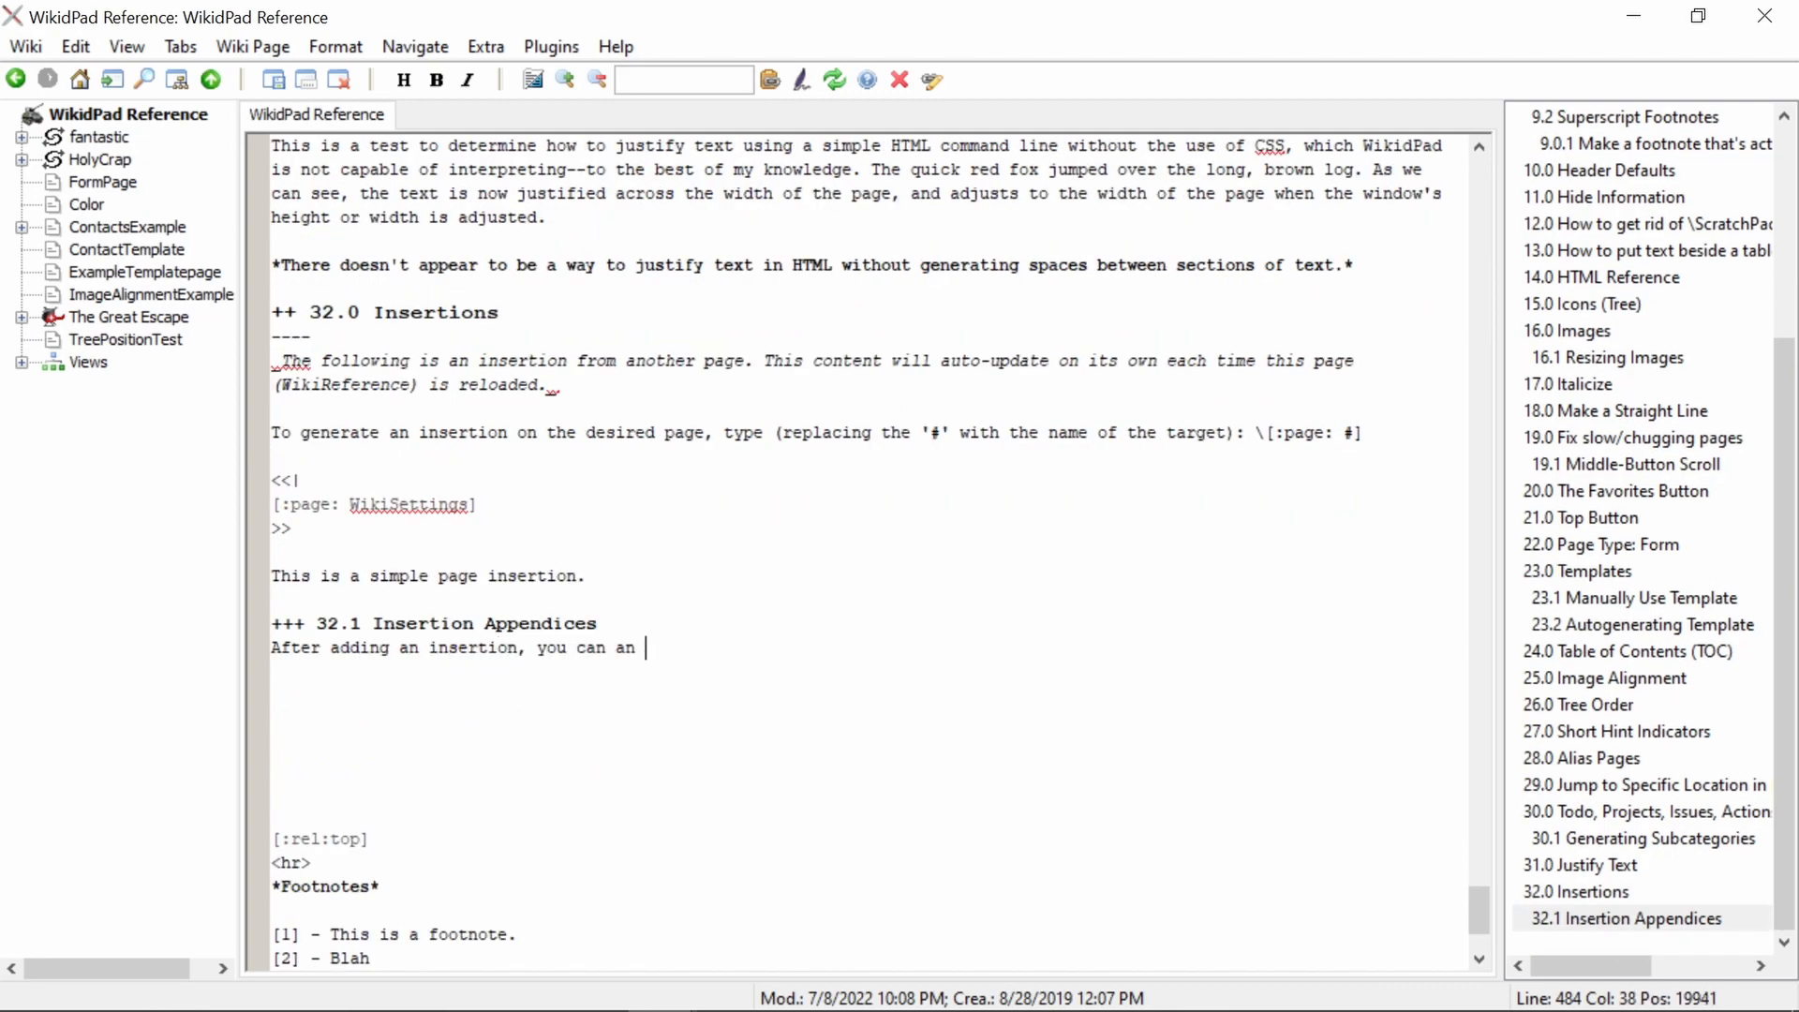
pyautogui.hotkey('ctrl', 'Left')
pyautogui.write("'")
pyautogui.press('End')
pyautogui.write("' to the attribute to further")
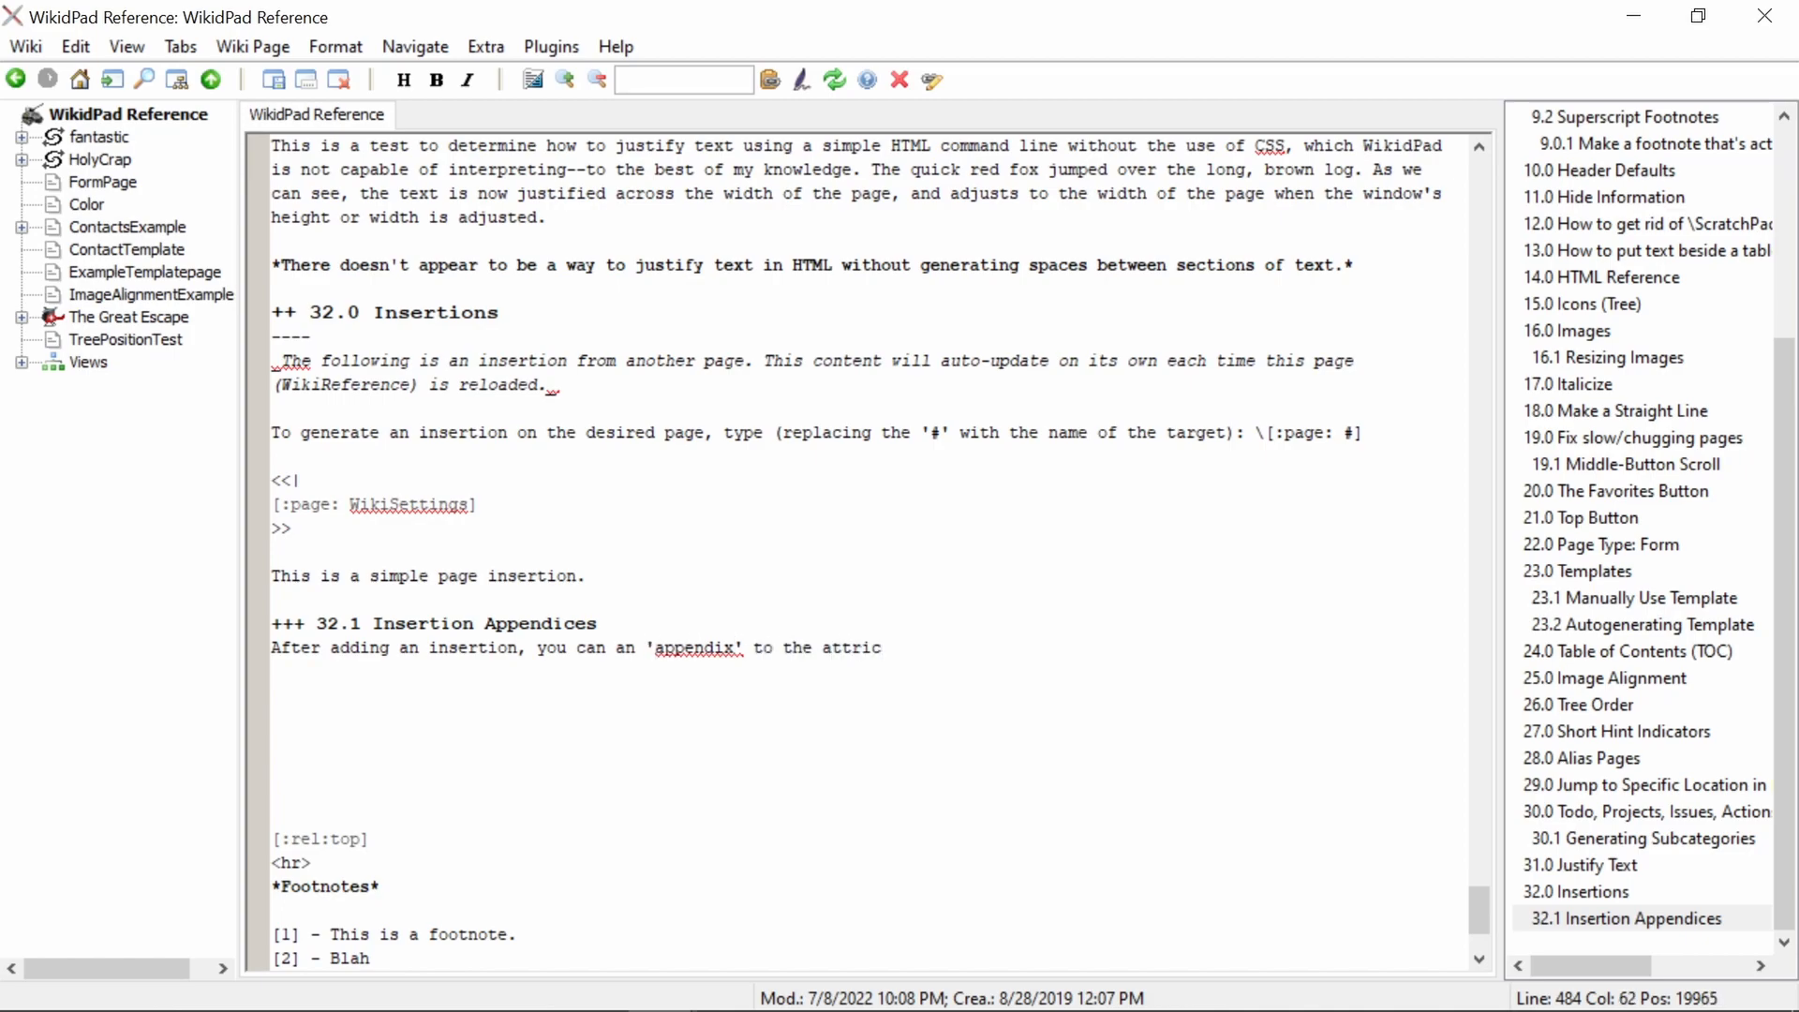
pyautogui.write(' b')
pyautogui.press('BackSpace')
pyautogui.press('BackSpace')
pyautogui.press('BackSpace')
pyautogui.press('BackSpace')
pyautogui.press('BackSpace')
pyautogui.press('BackSpace')
pyautogui.press('BackSpace')
pyautogui.press('BackSpace')
pyautogui.press('BackSpace')
pyautogui.write('modify the insertion.')
# Add an "Example:" line followed by a <<| >> table containing the indented insertion [:page: WikiSettings;adjheading].
pyautogui.press('Return')
pyautogui.press('Return')
pyautogui.write('Example:')
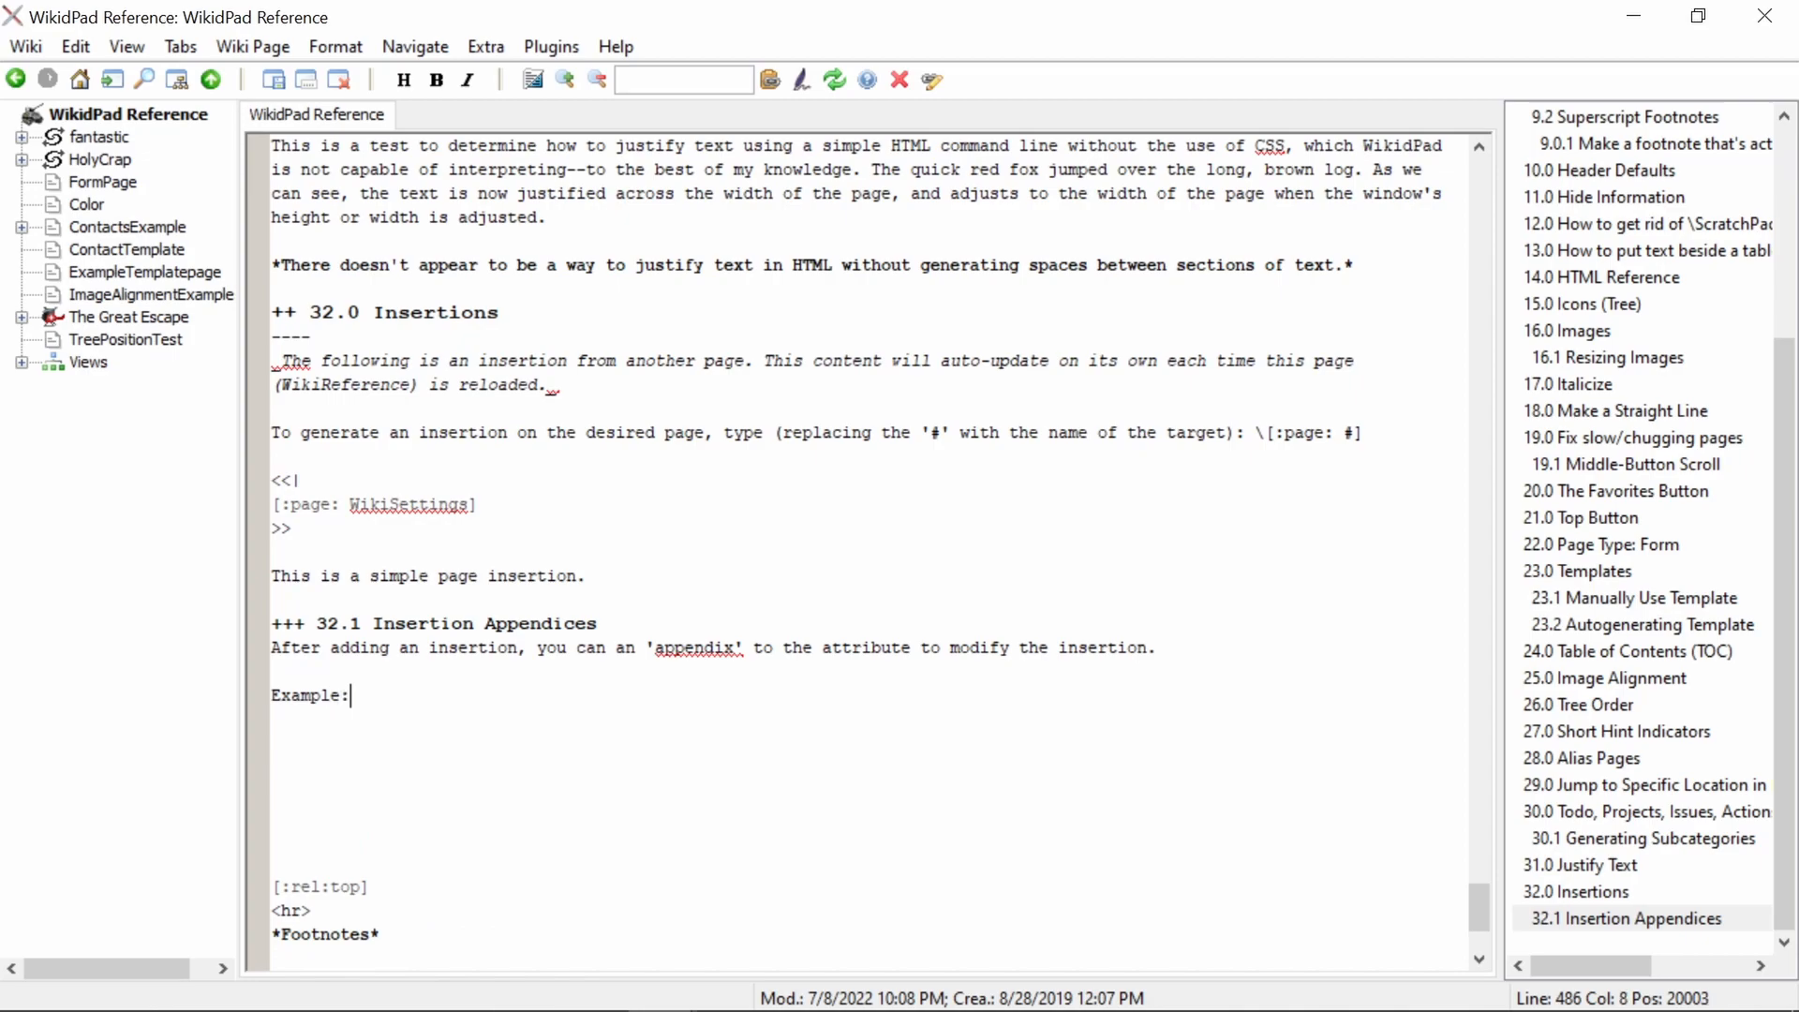
pyautogui.press('Return')
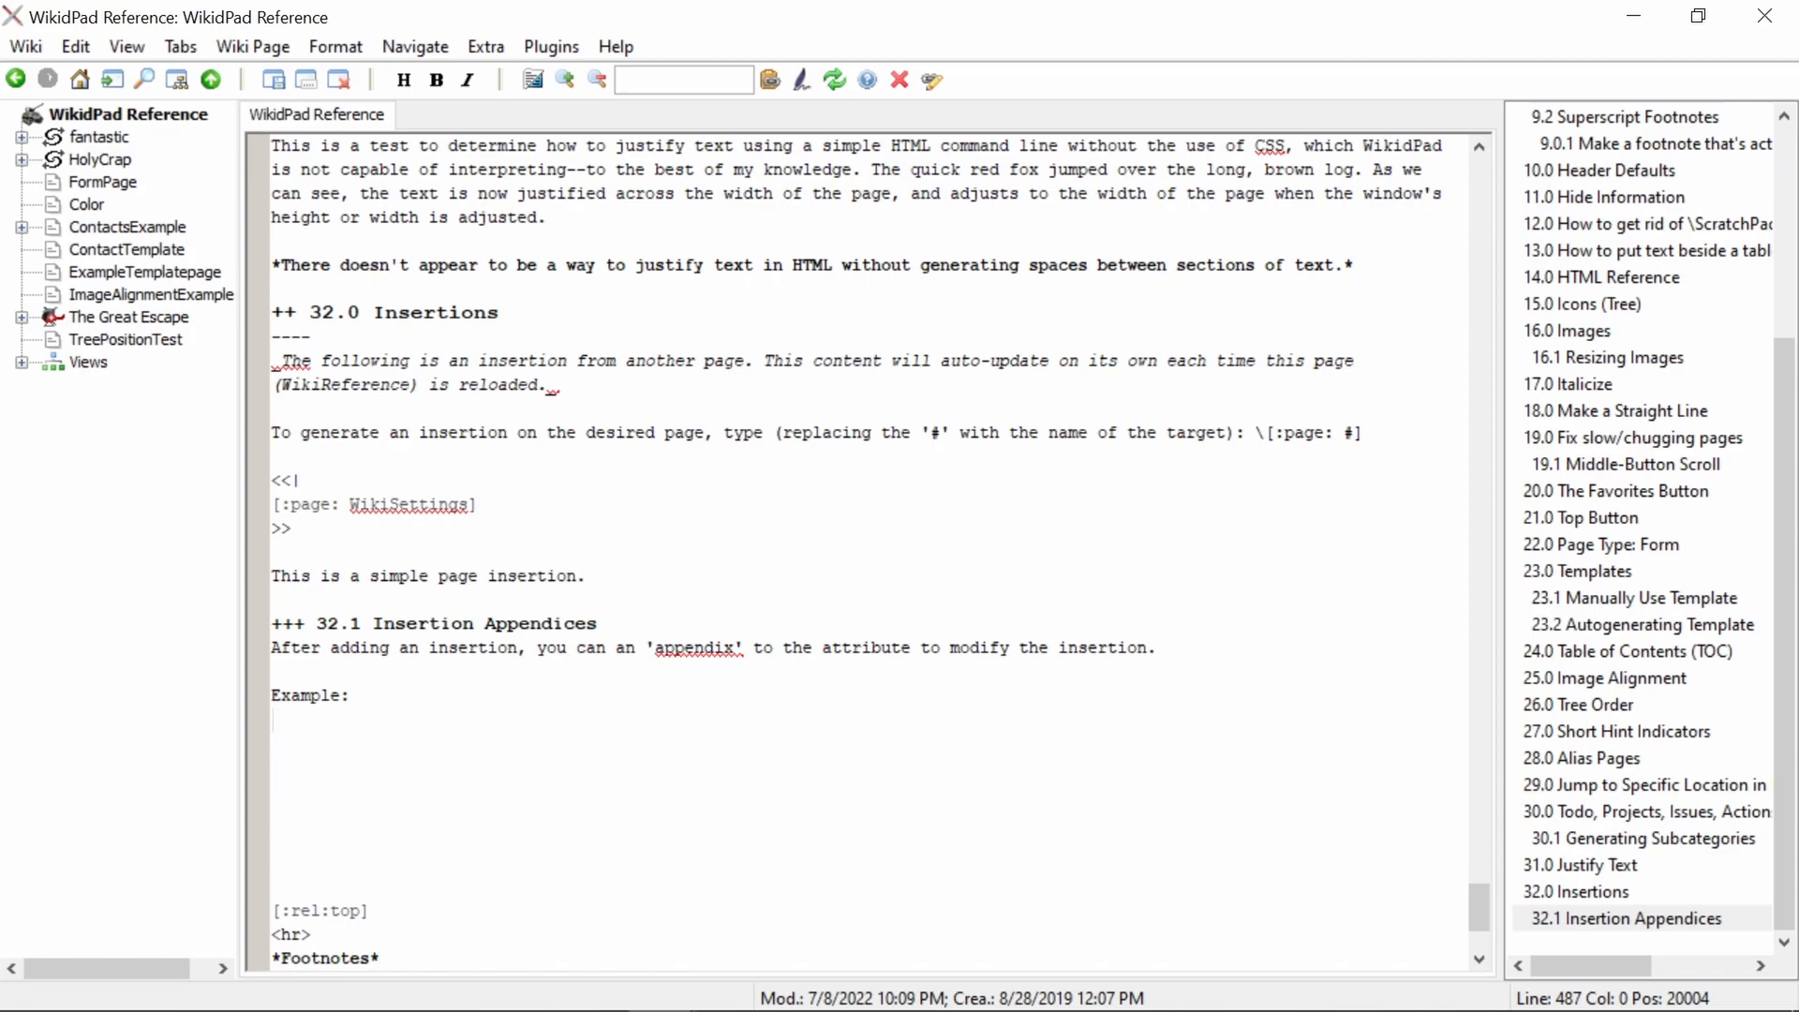
pyautogui.write('<<|')
pyautogui.press('Return')
pyautogui.write('[:page: WikiSettings')
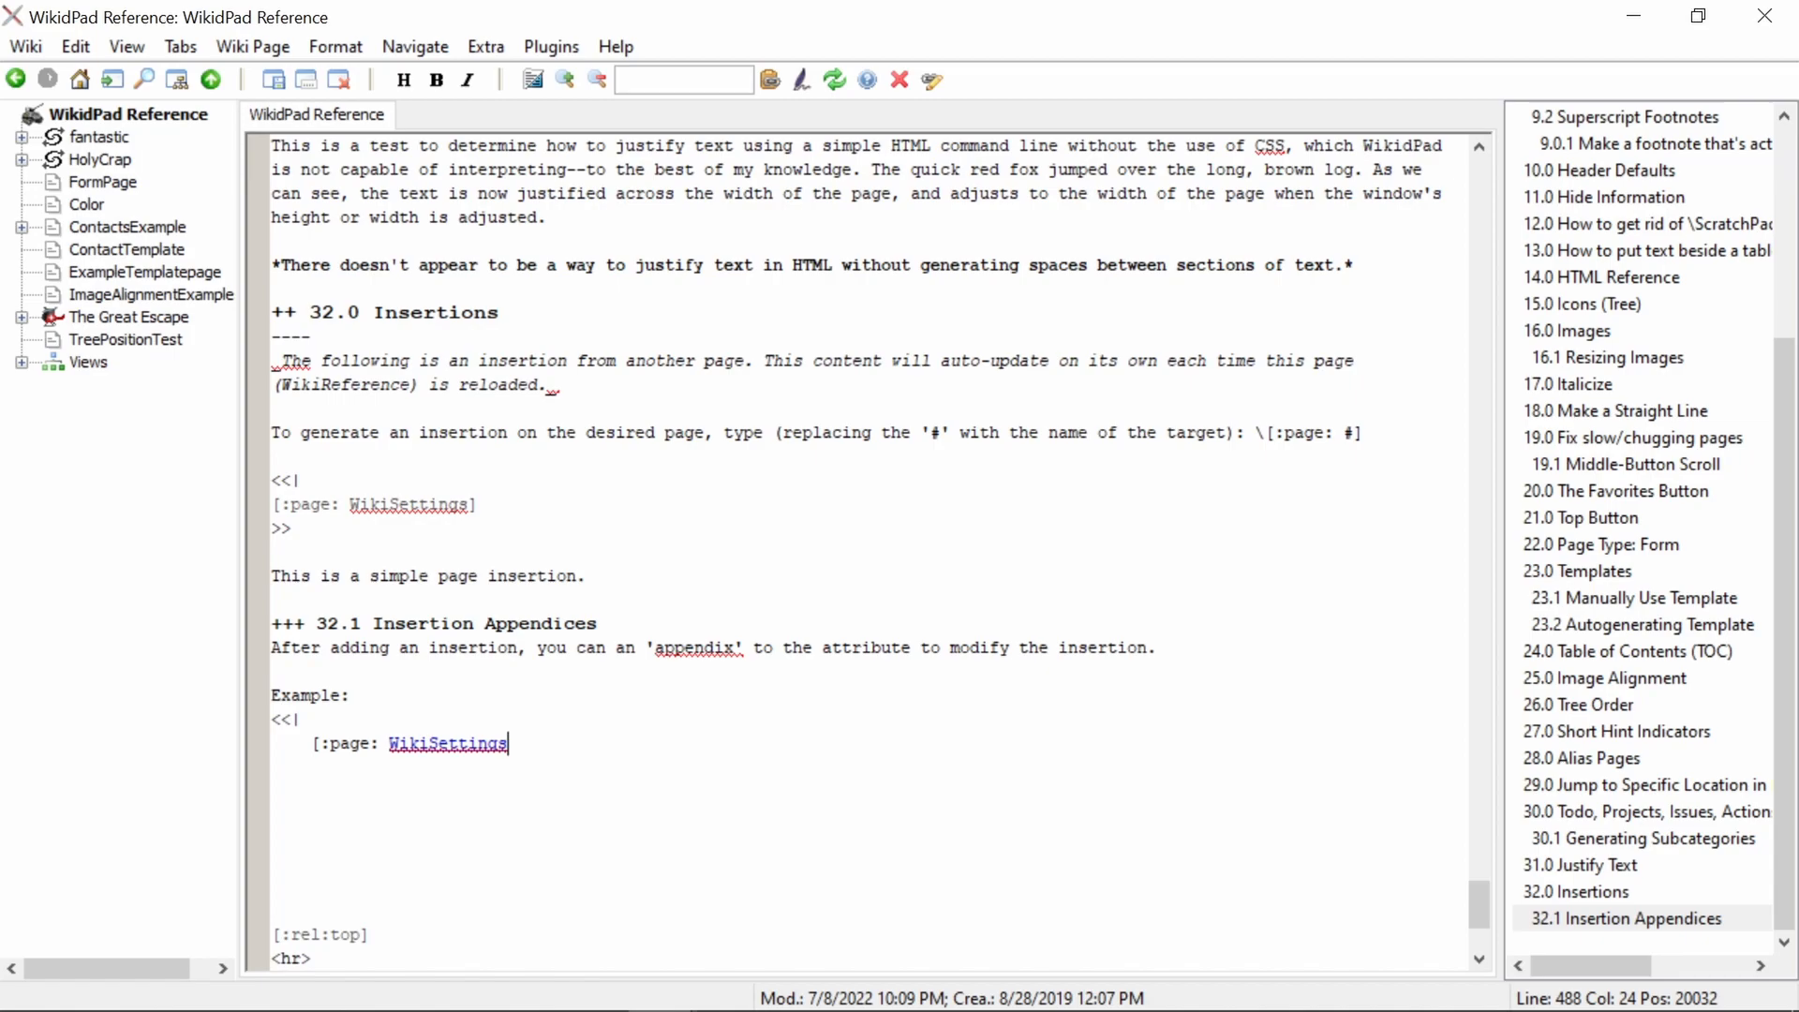
pyautogui.write(';adjheading]')
pyautogui.press('Return')
pyautogui.press('BackSpace')
pyautogui.write('>>')
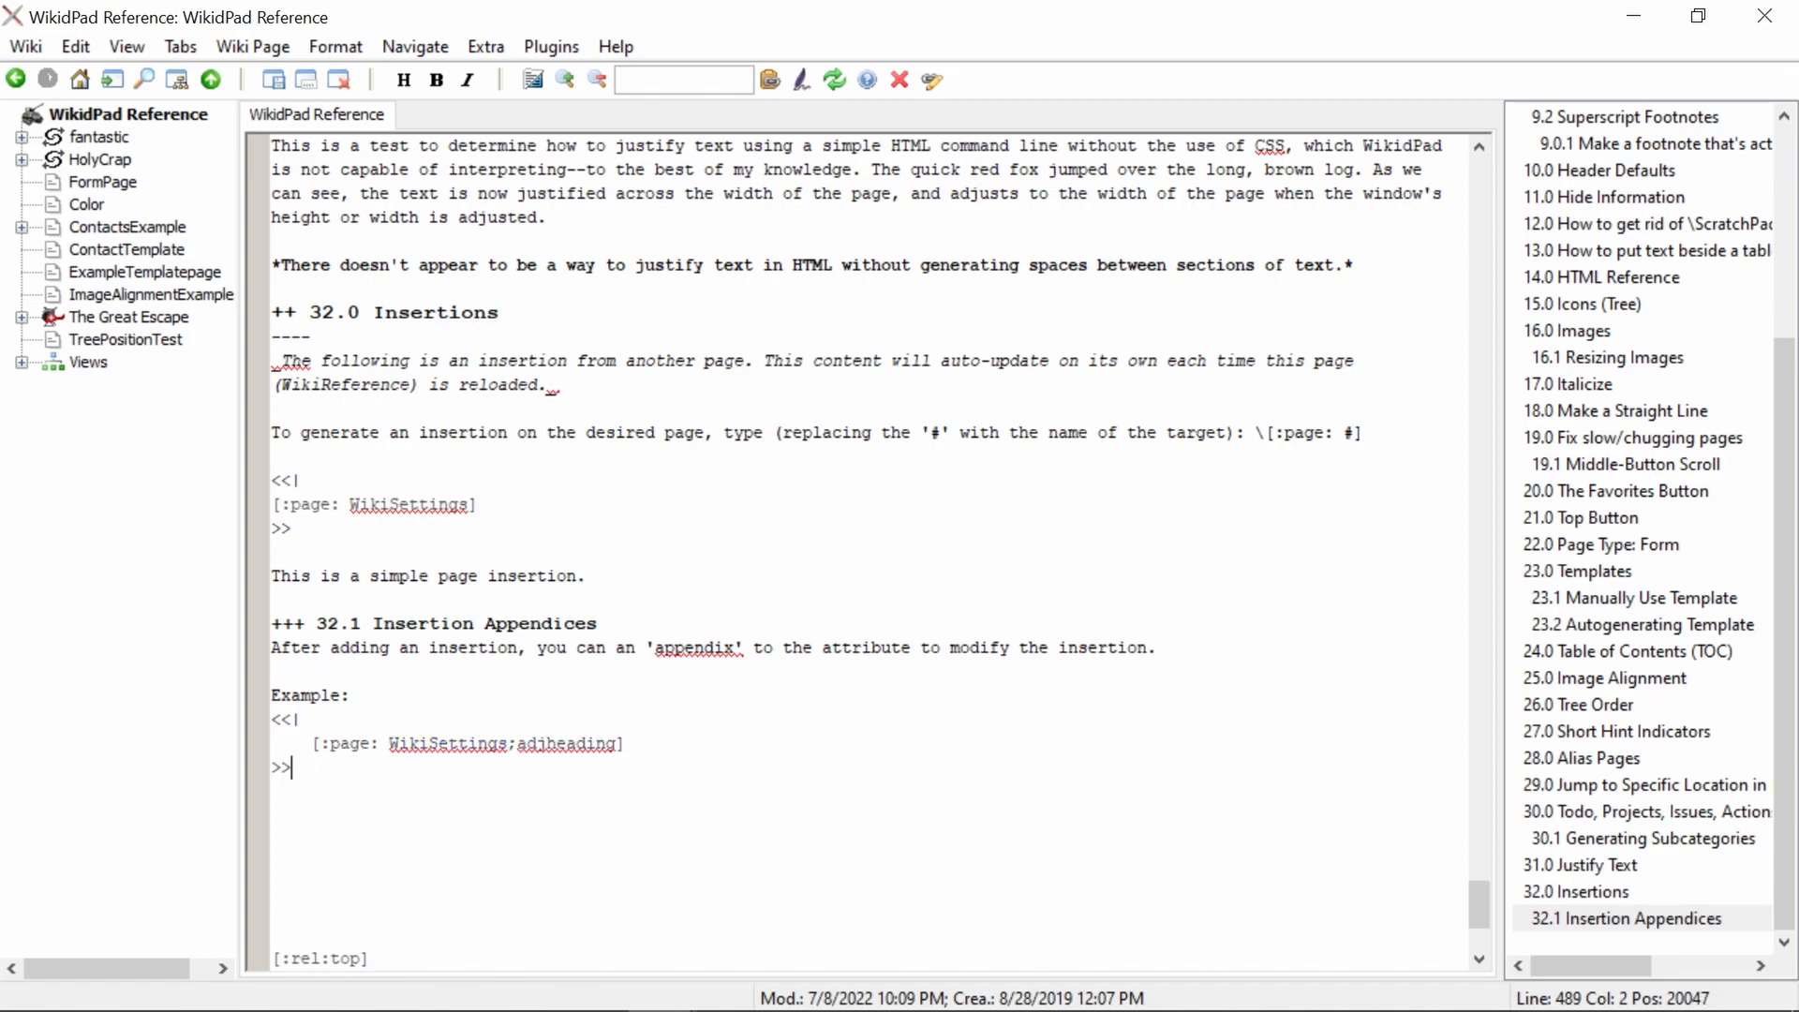
# Above the example, add "adjheading: adjusts the heading levels in the inserted page to the level of the parent page.".
pyautogui.press('Up')
pyautogui.press('Up')
pyautogui.press('Up')
pyautogui.press('Up')
pyautogui.press('Return')
pyautogui.press('Return')
pyautogui.press('Up')
pyautogui.write('adjheading:')
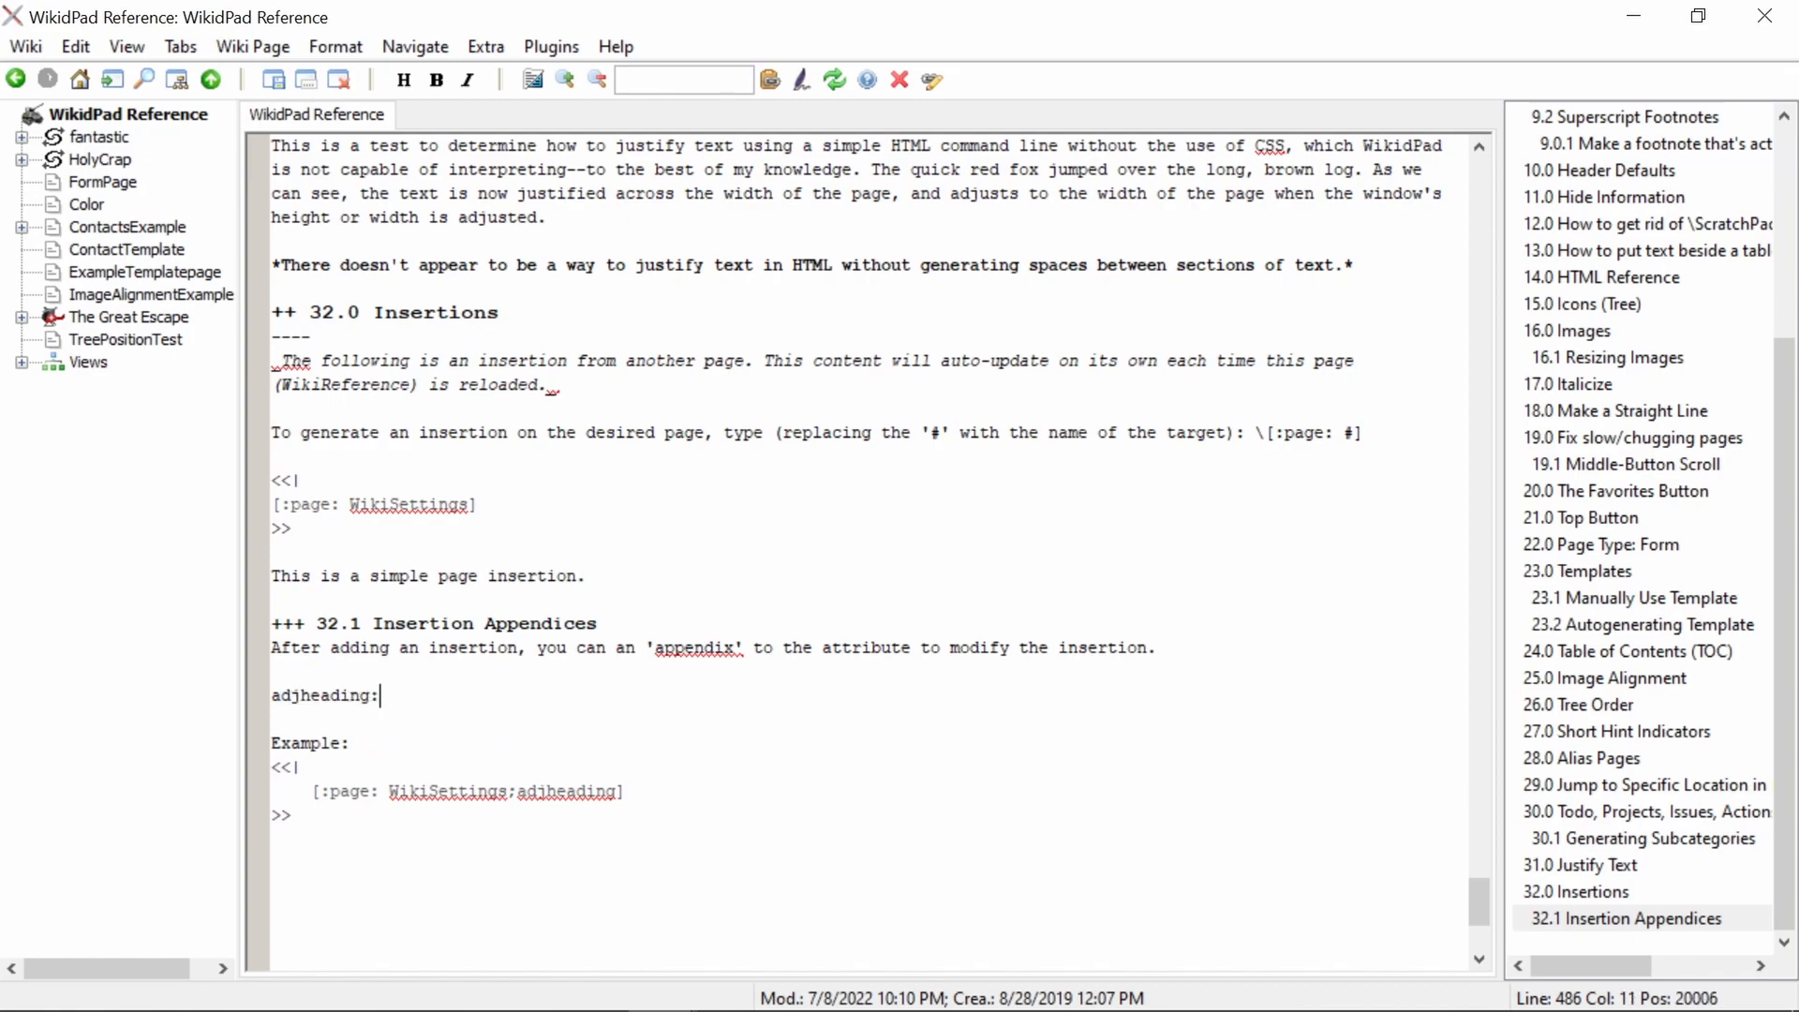
pyautogui.write(' adjusts the heading levels in the inserted page to ')
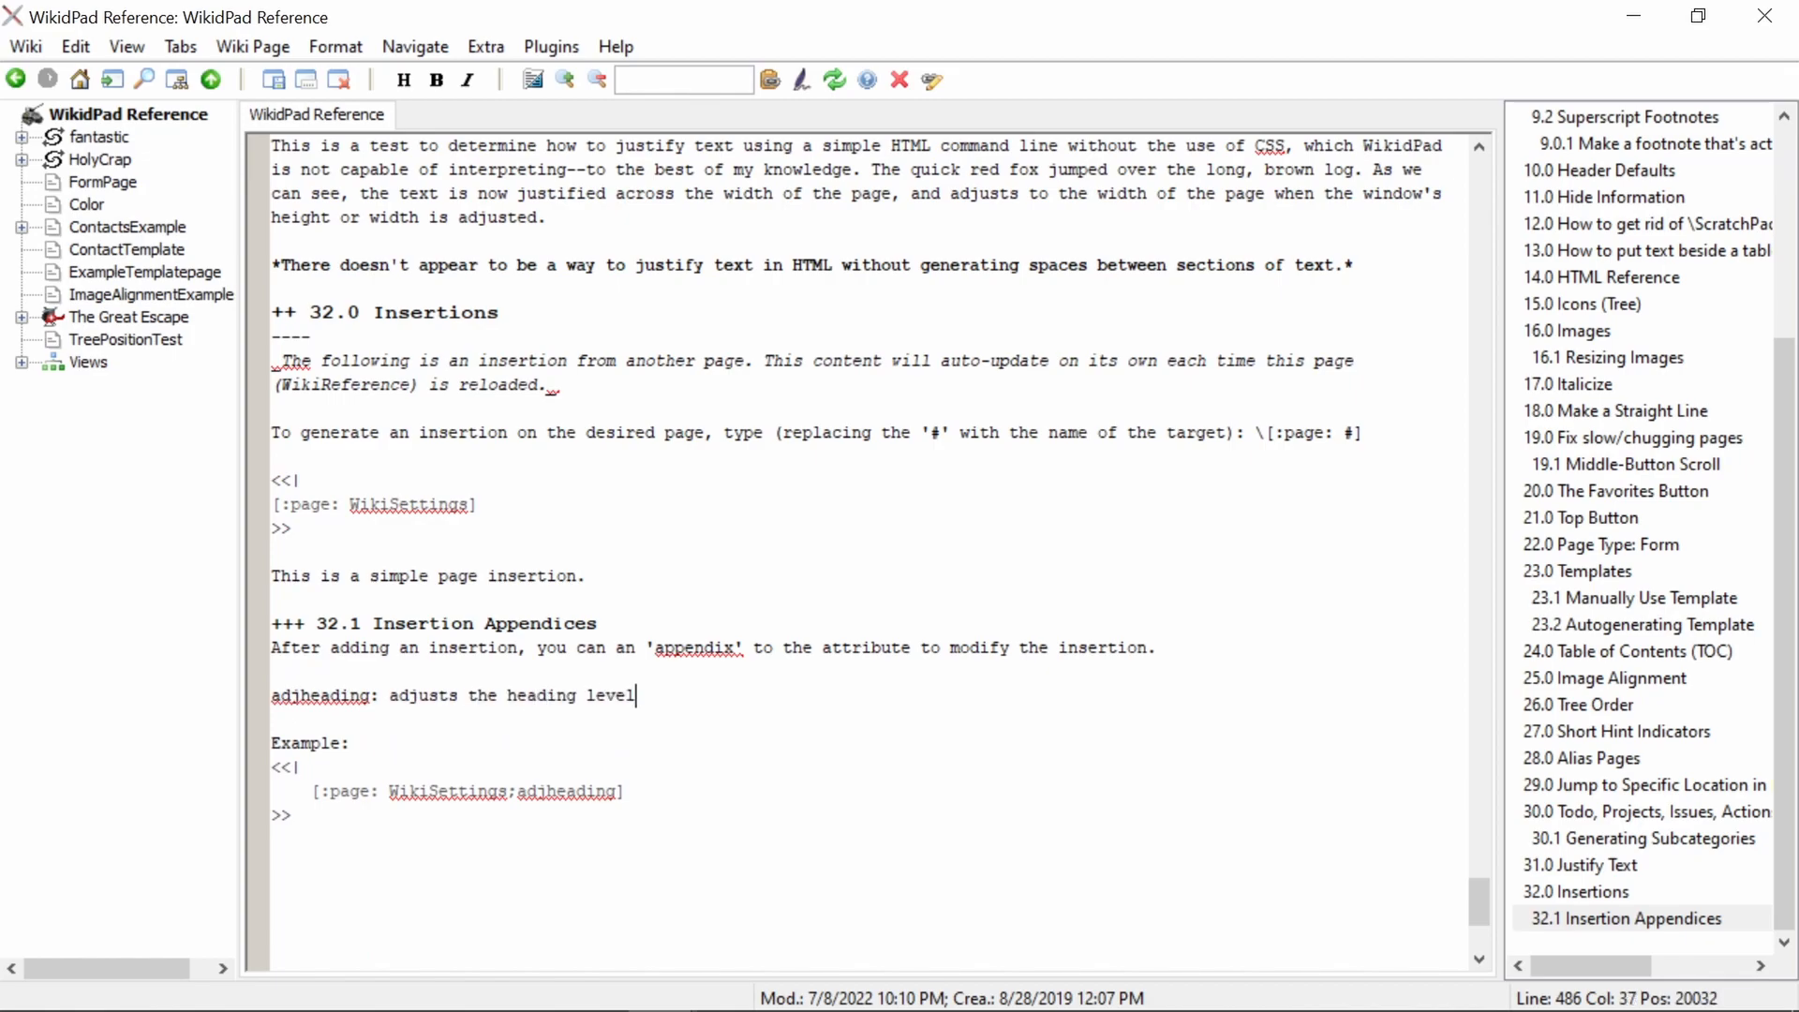
pyautogui.write('the level of the parent page.')
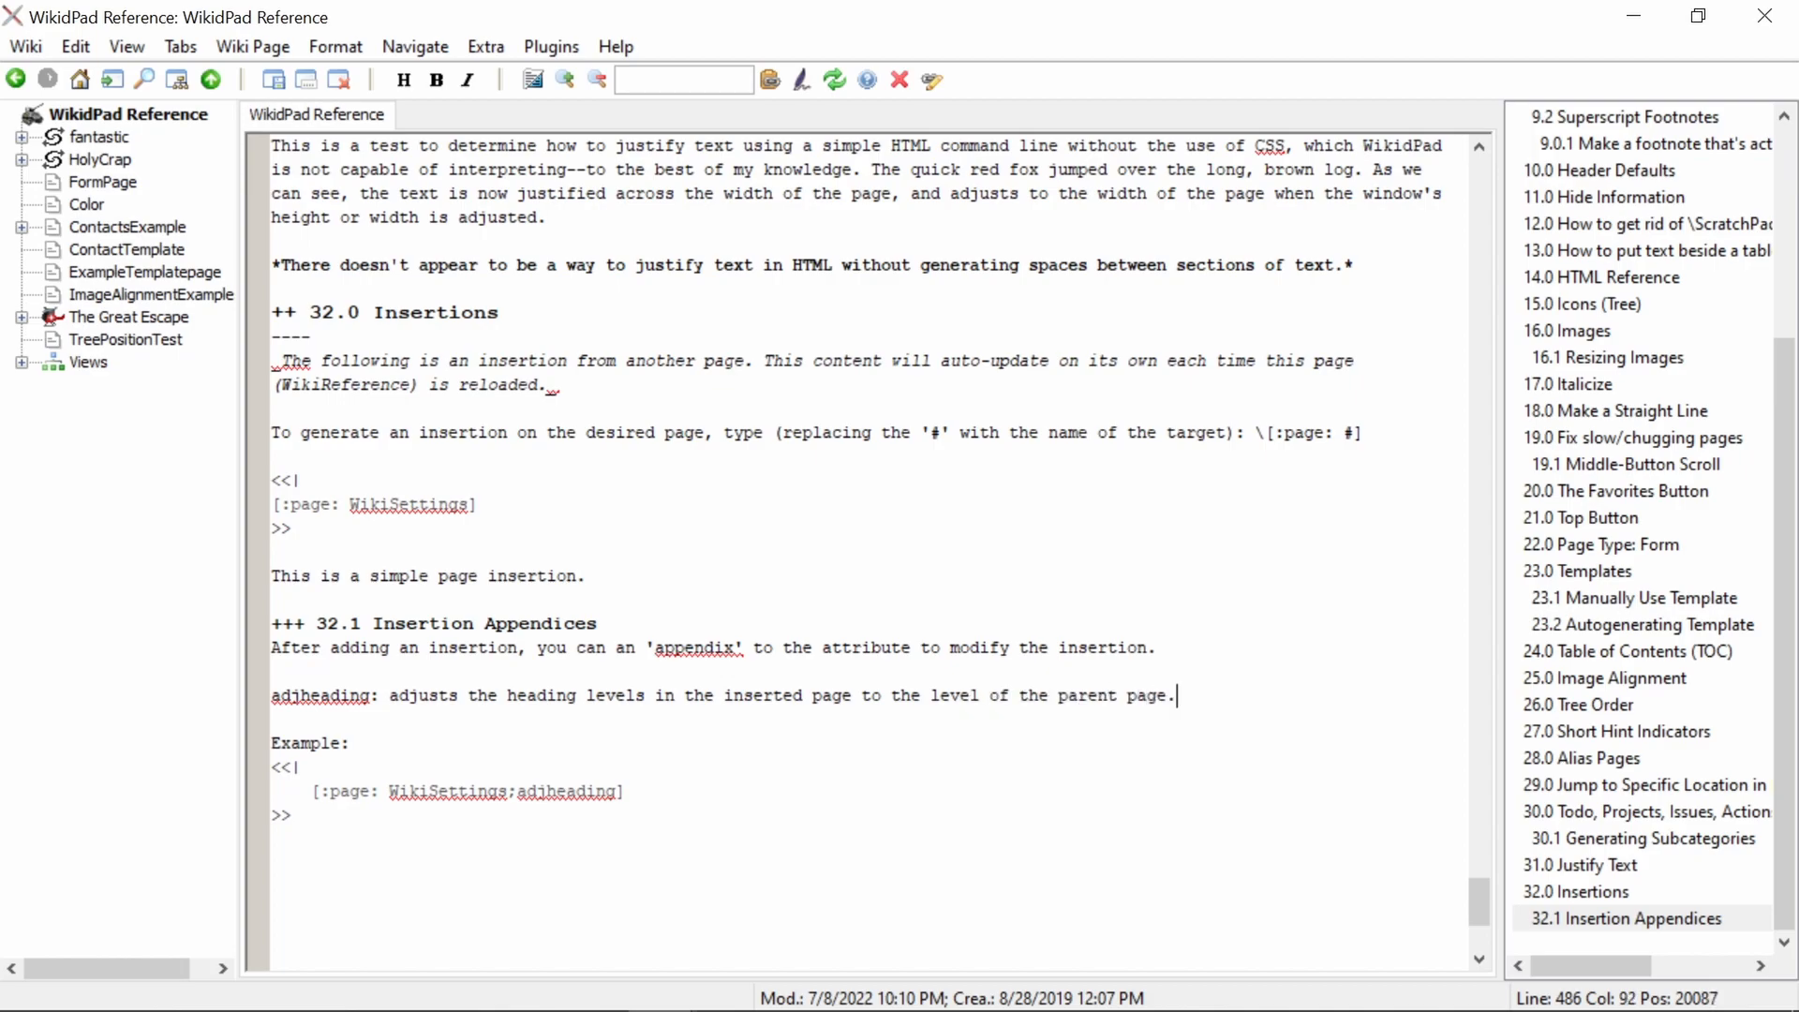
# Add the subheading "+++ 32.2 Types of Insertions" and paste the copied list of built-in insertion keys and values below it.
pyautogui.write('+++ 32.2 T')
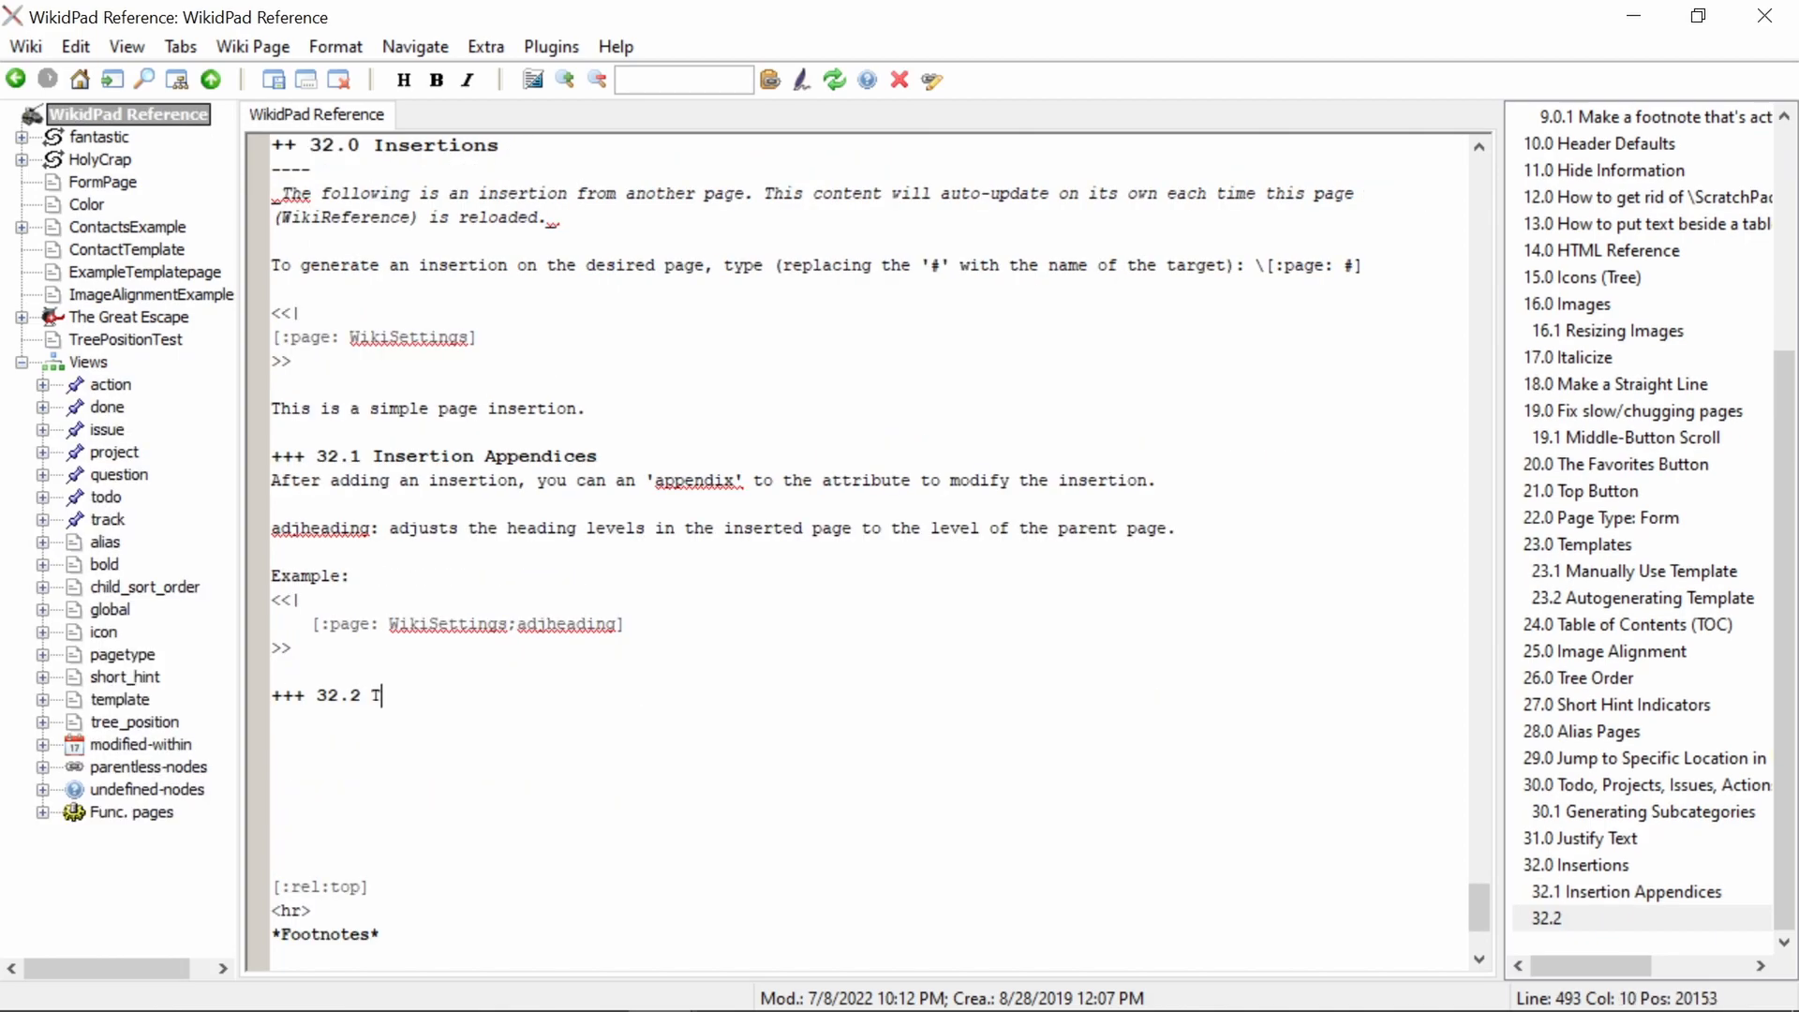
pyautogui.write('ypes of Insertions')
pyautogui.press('Return')
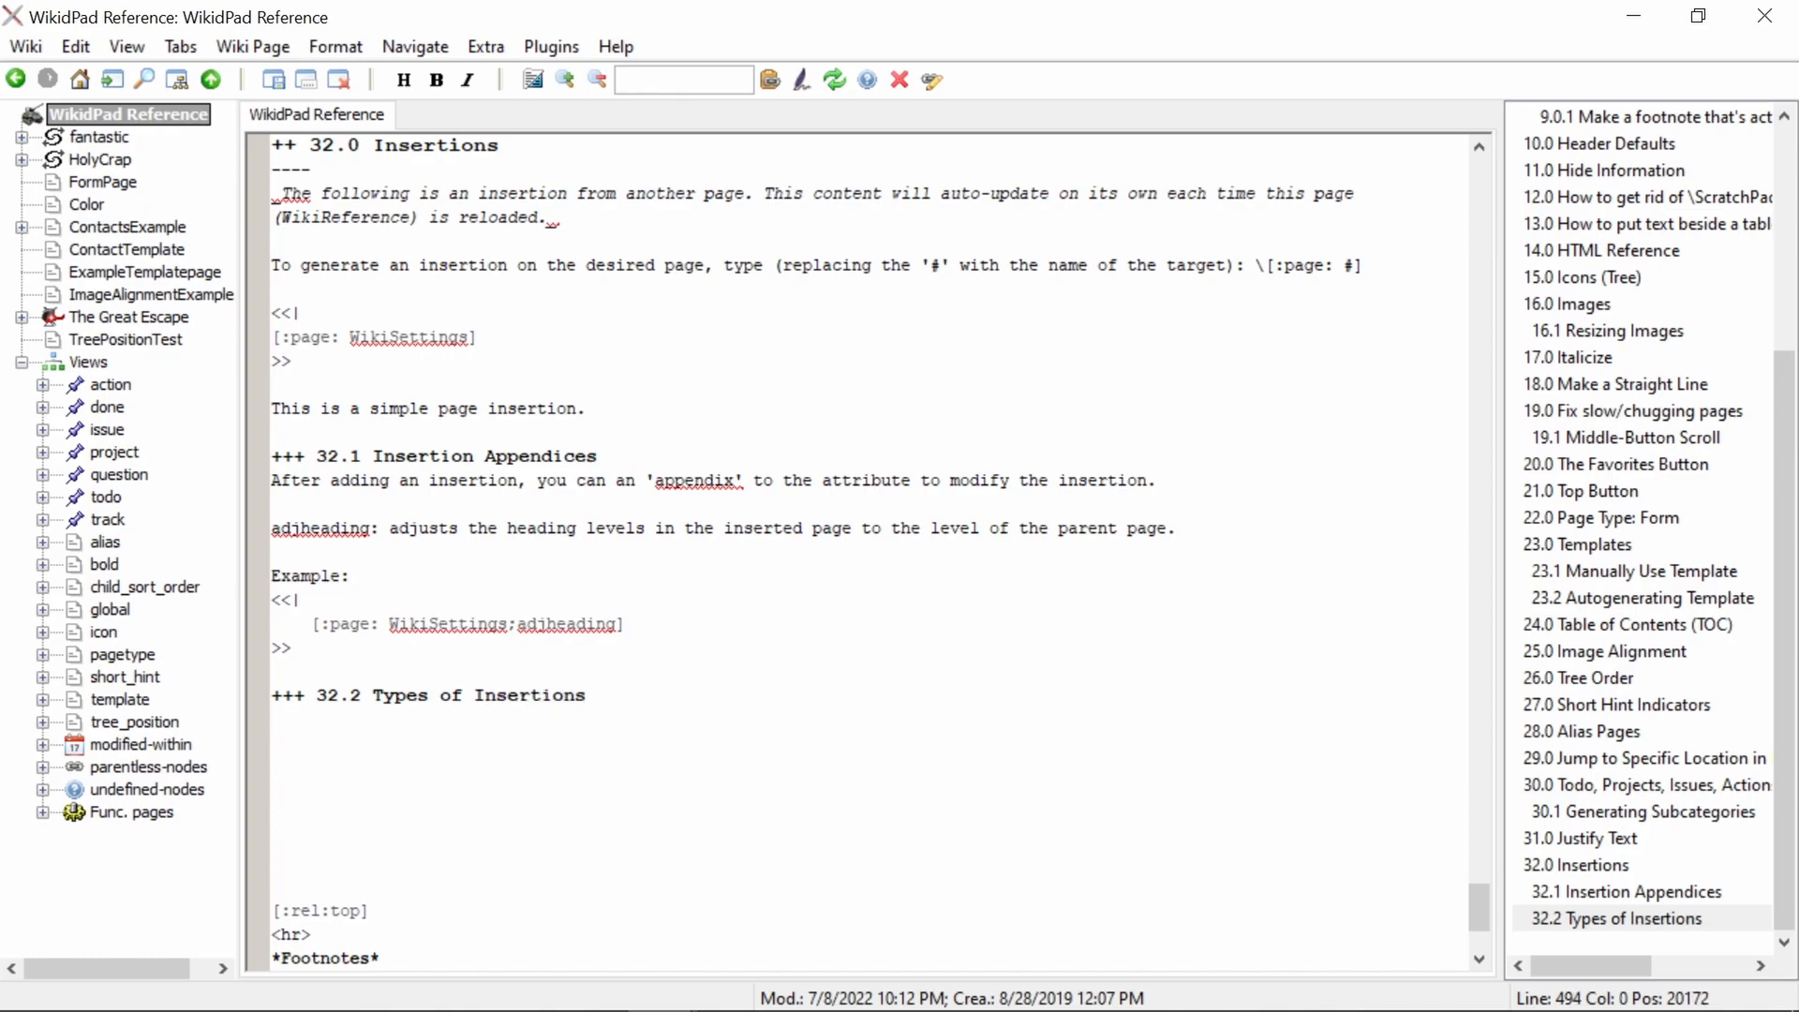
pyautogui.press('Return')
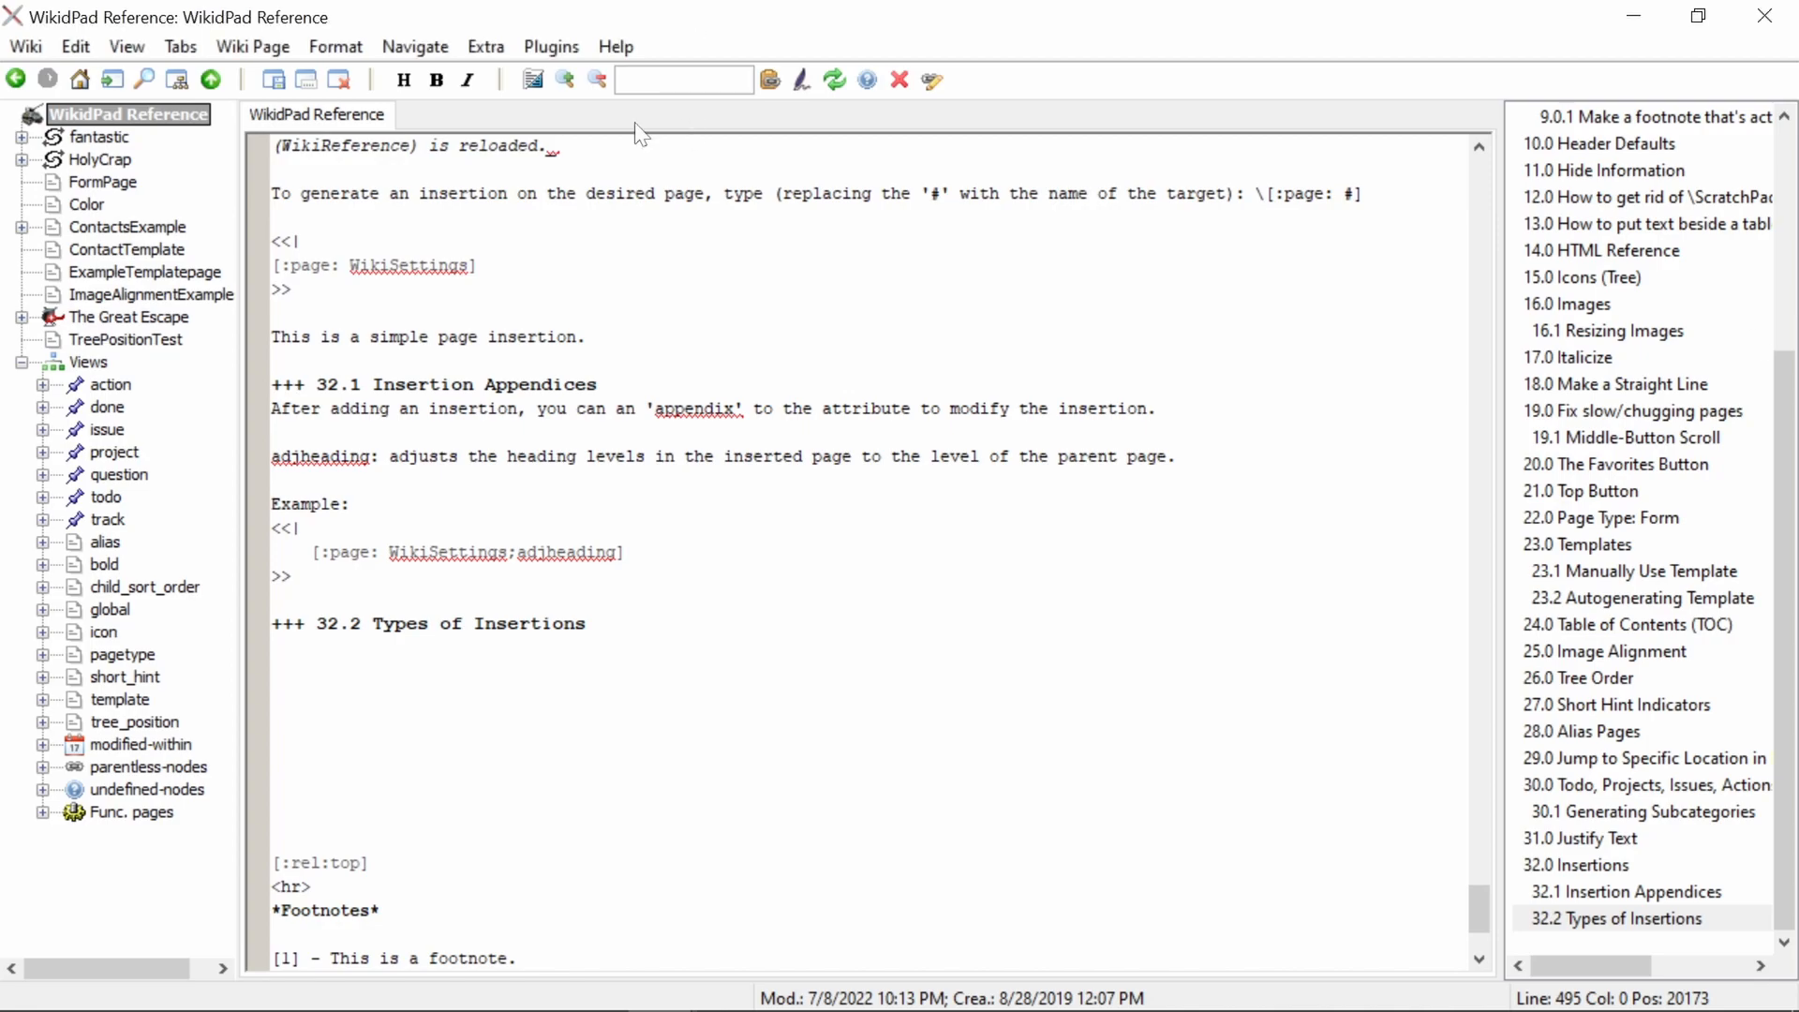
pyautogui.hotkey('ctrl', 'v')
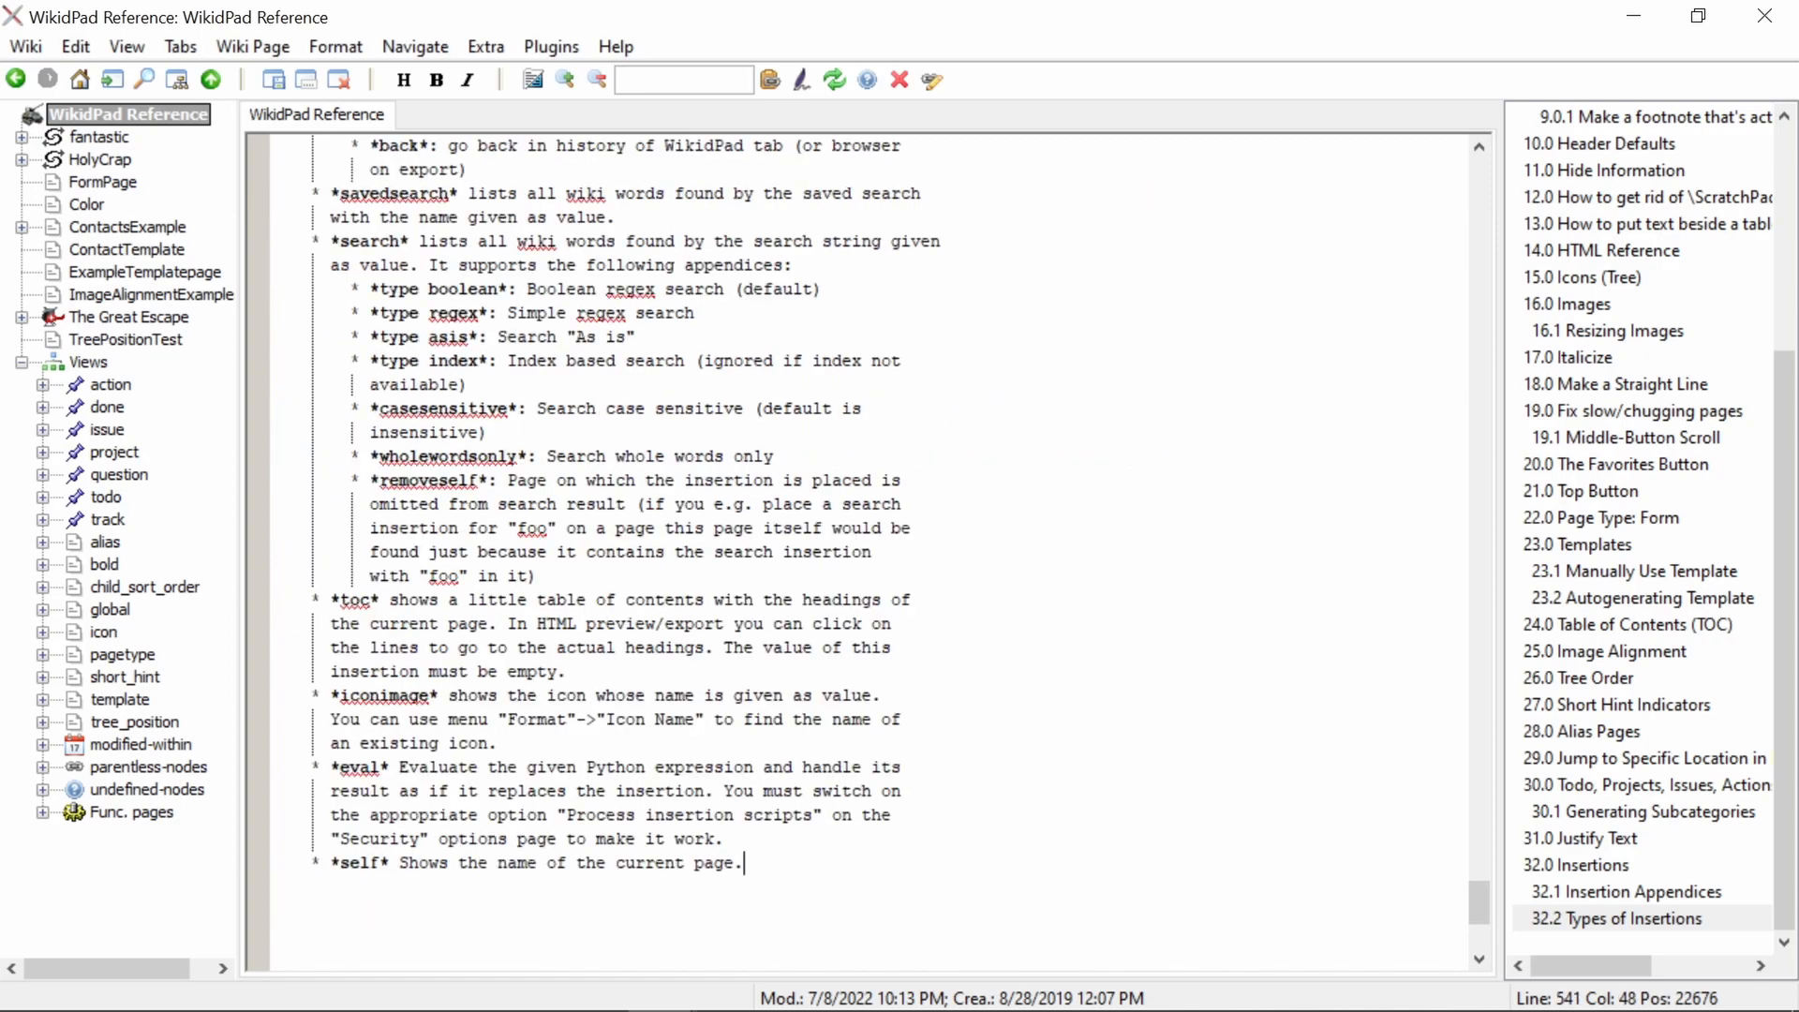
# Review the key names in the built-in insertion list, from page and rel through toc, iconimage, eval and self.
pyautogui.scroll(9, 625, 540)
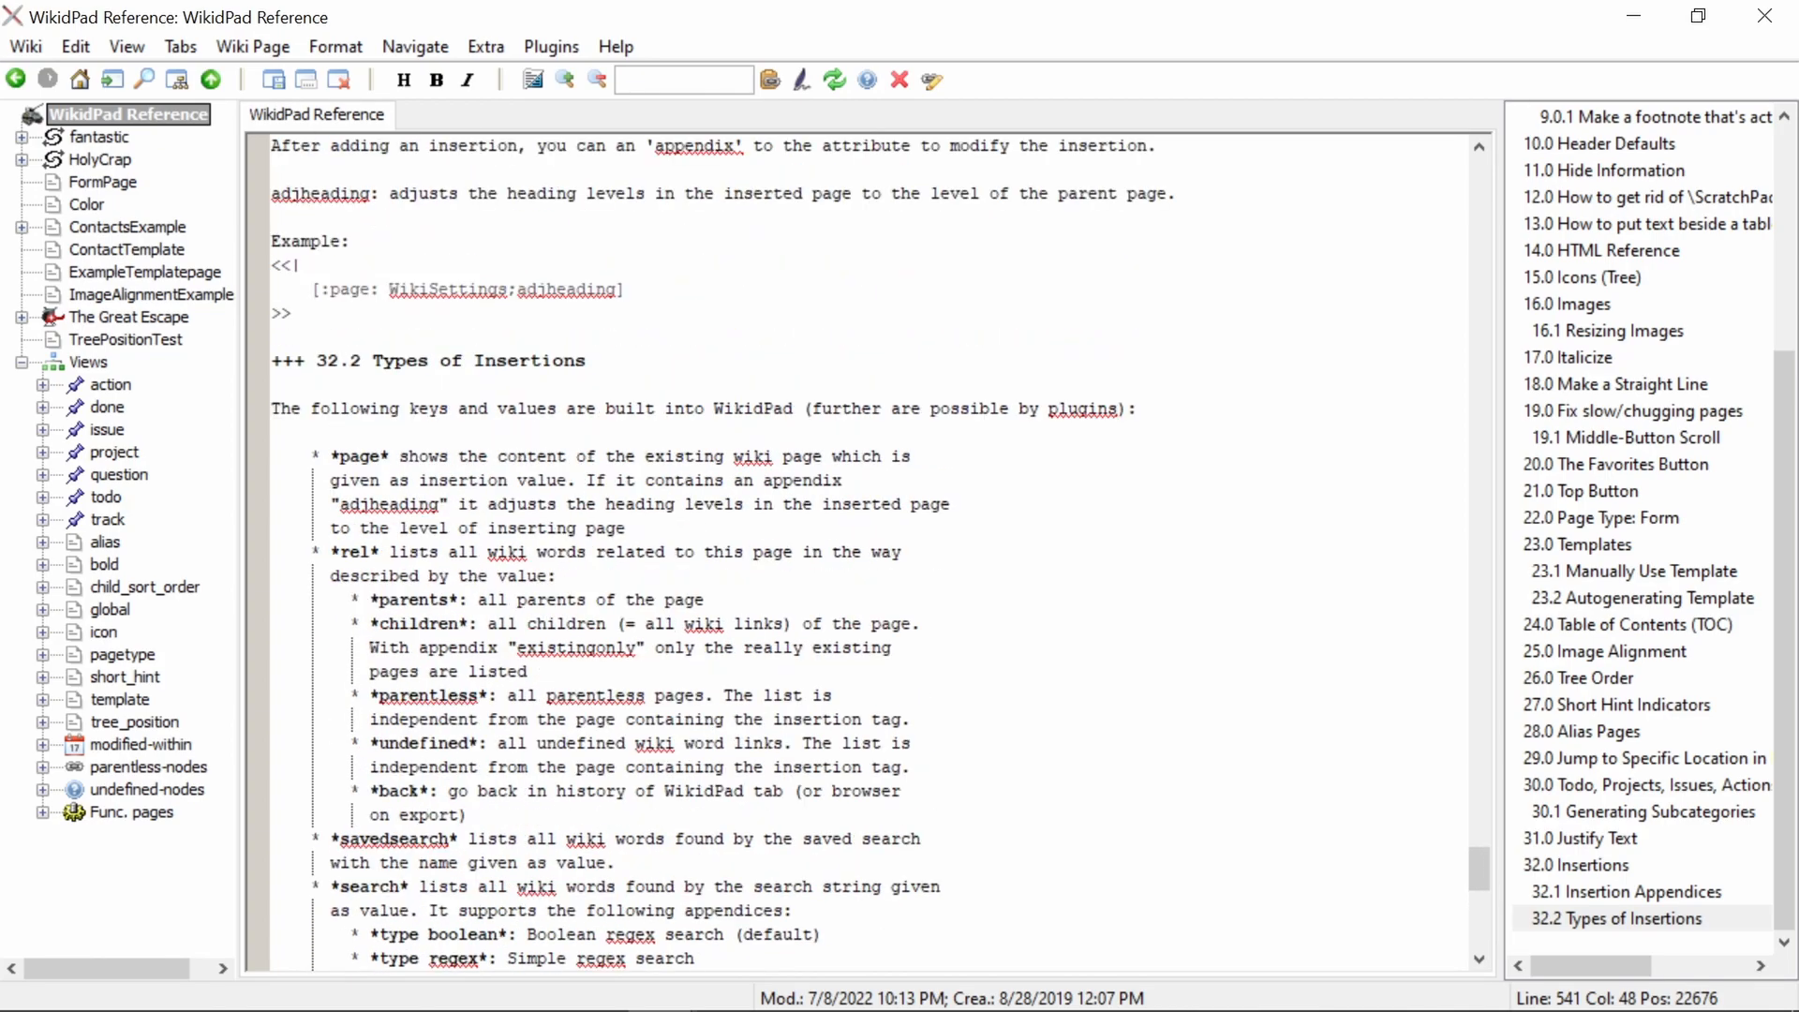
pyautogui.doubleClick(361, 456)
pyautogui.scroll(-1, 370, 469)
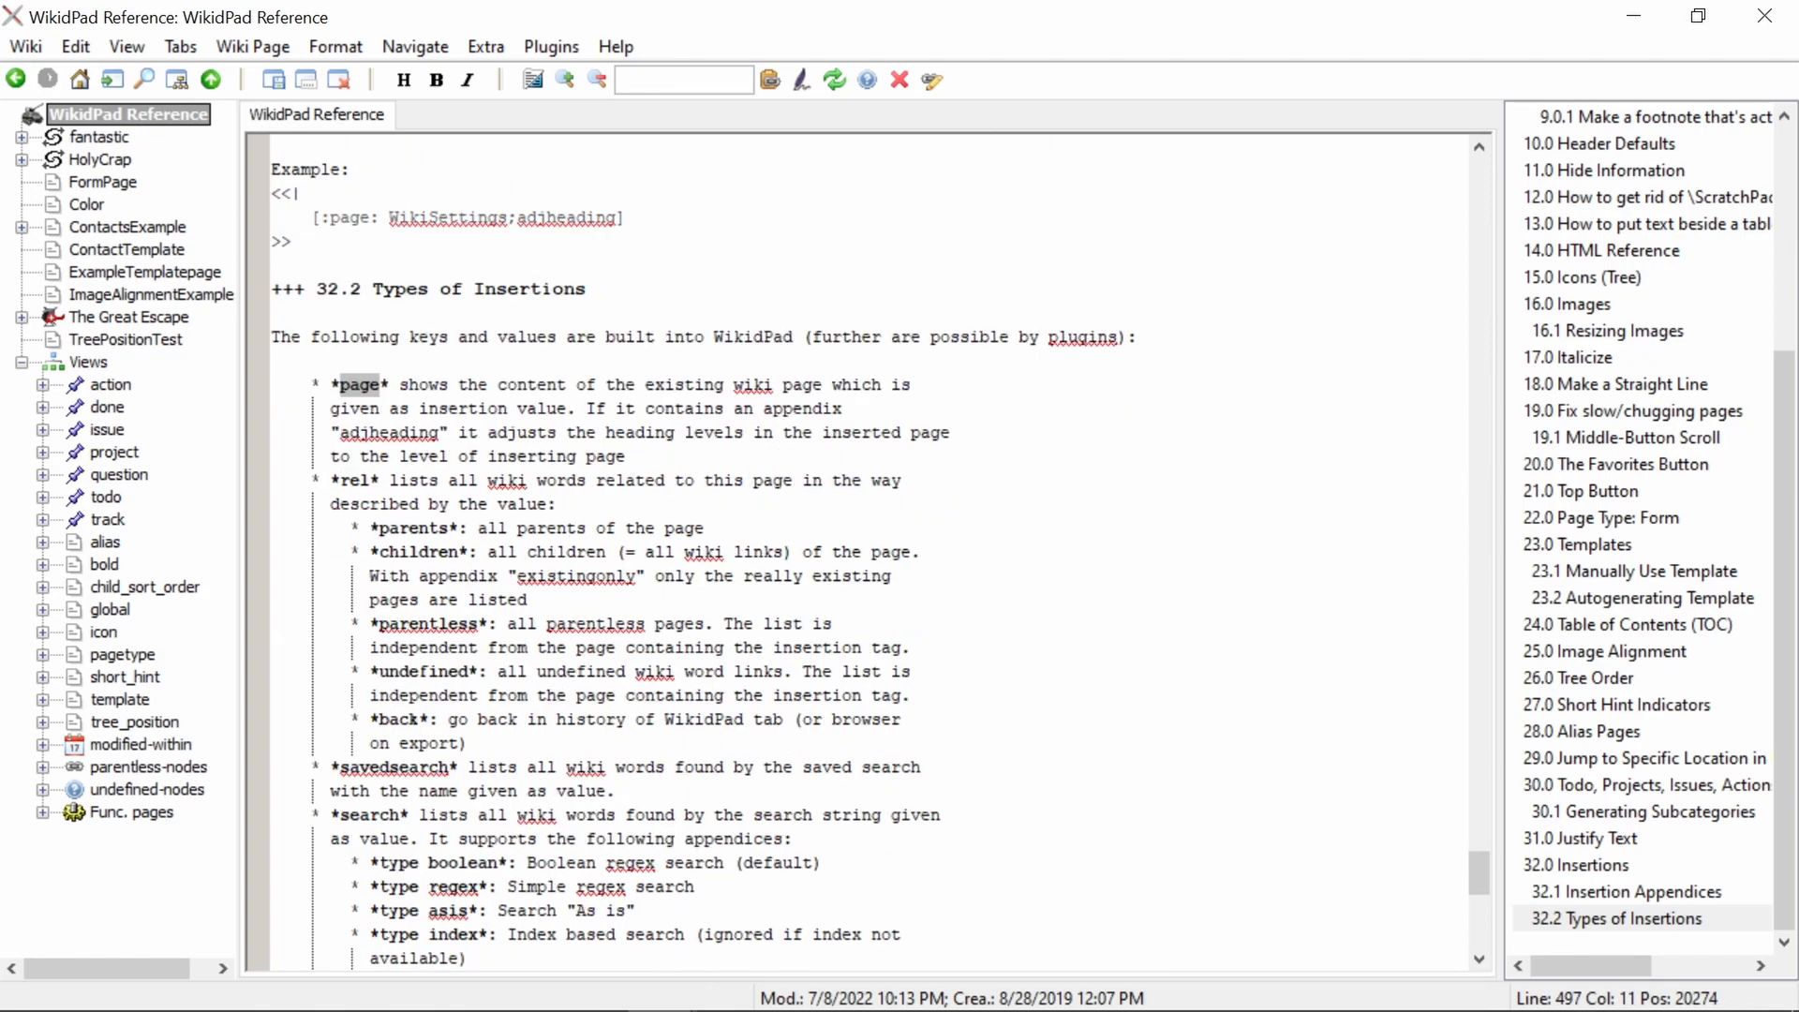
pyautogui.moveTo(342, 480); pyautogui.dragTo(372, 480)
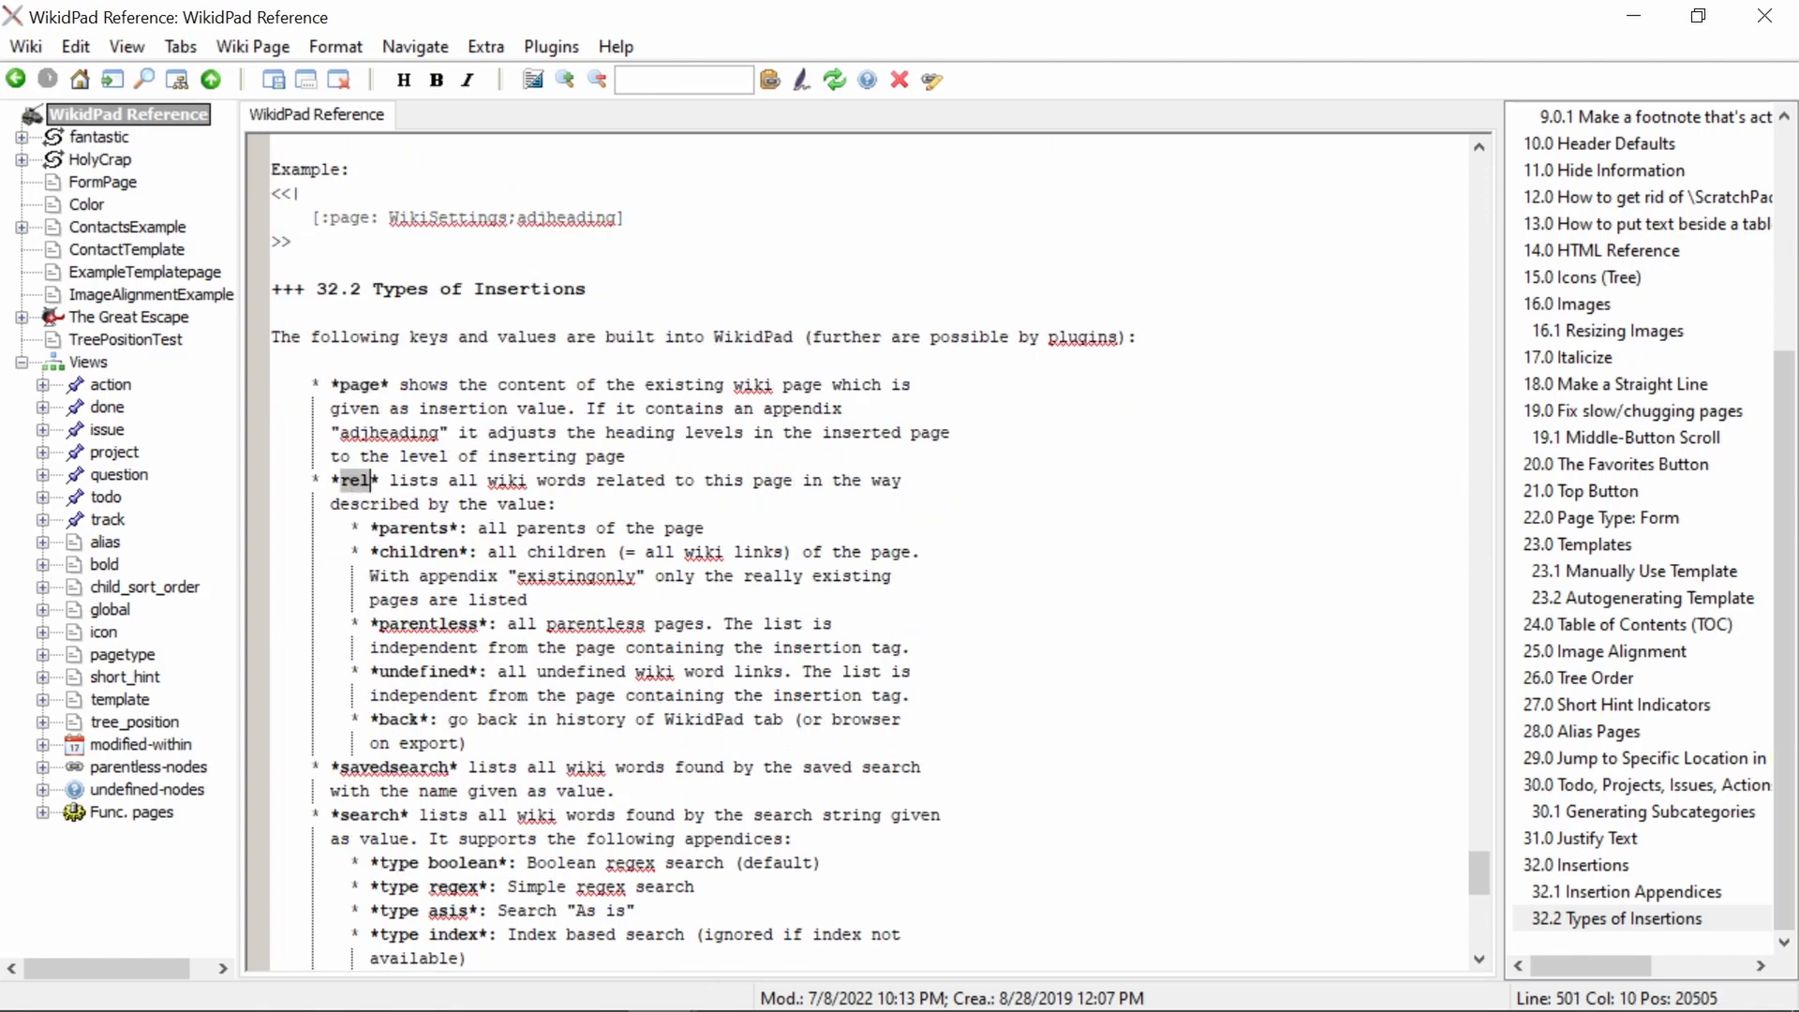
pyautogui.scroll(-1, 880, 554)
pyautogui.doubleClick(395, 696)
pyautogui.scroll(-2, 395, 696)
pyautogui.doubleClick(371, 600)
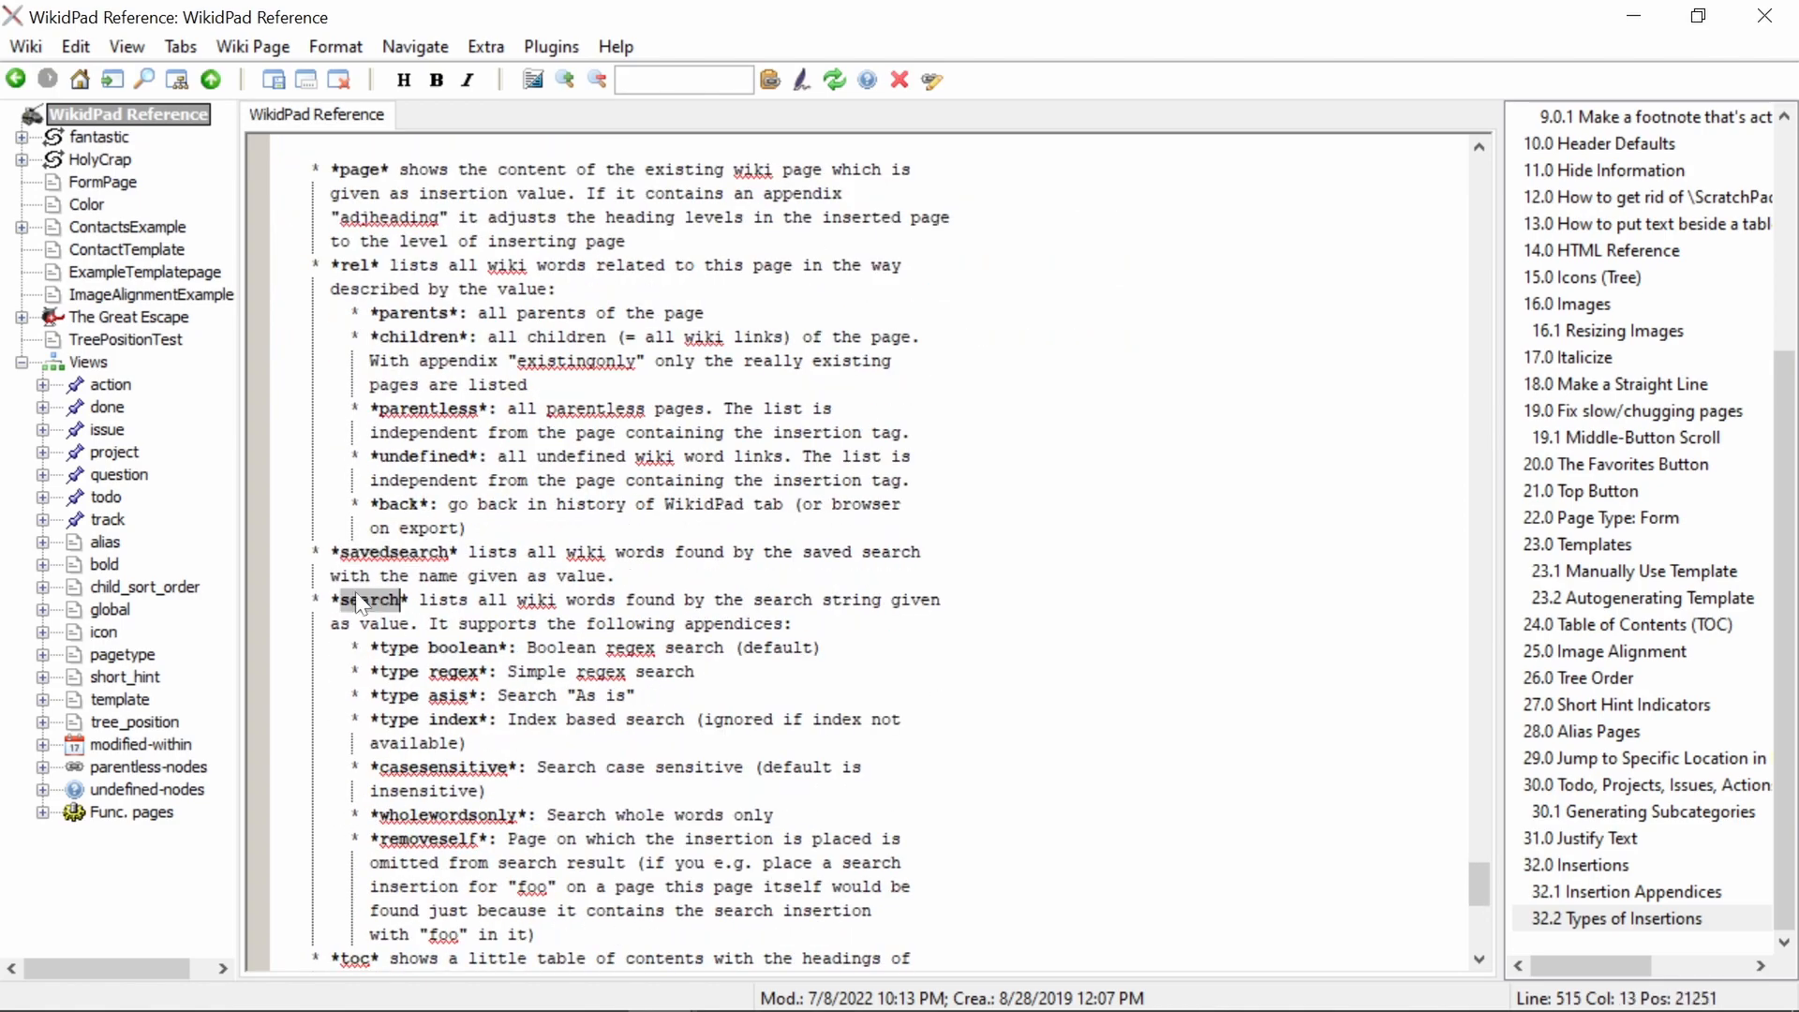
pyautogui.scroll(-4, 371, 600)
pyautogui.doubleClick(357, 672)
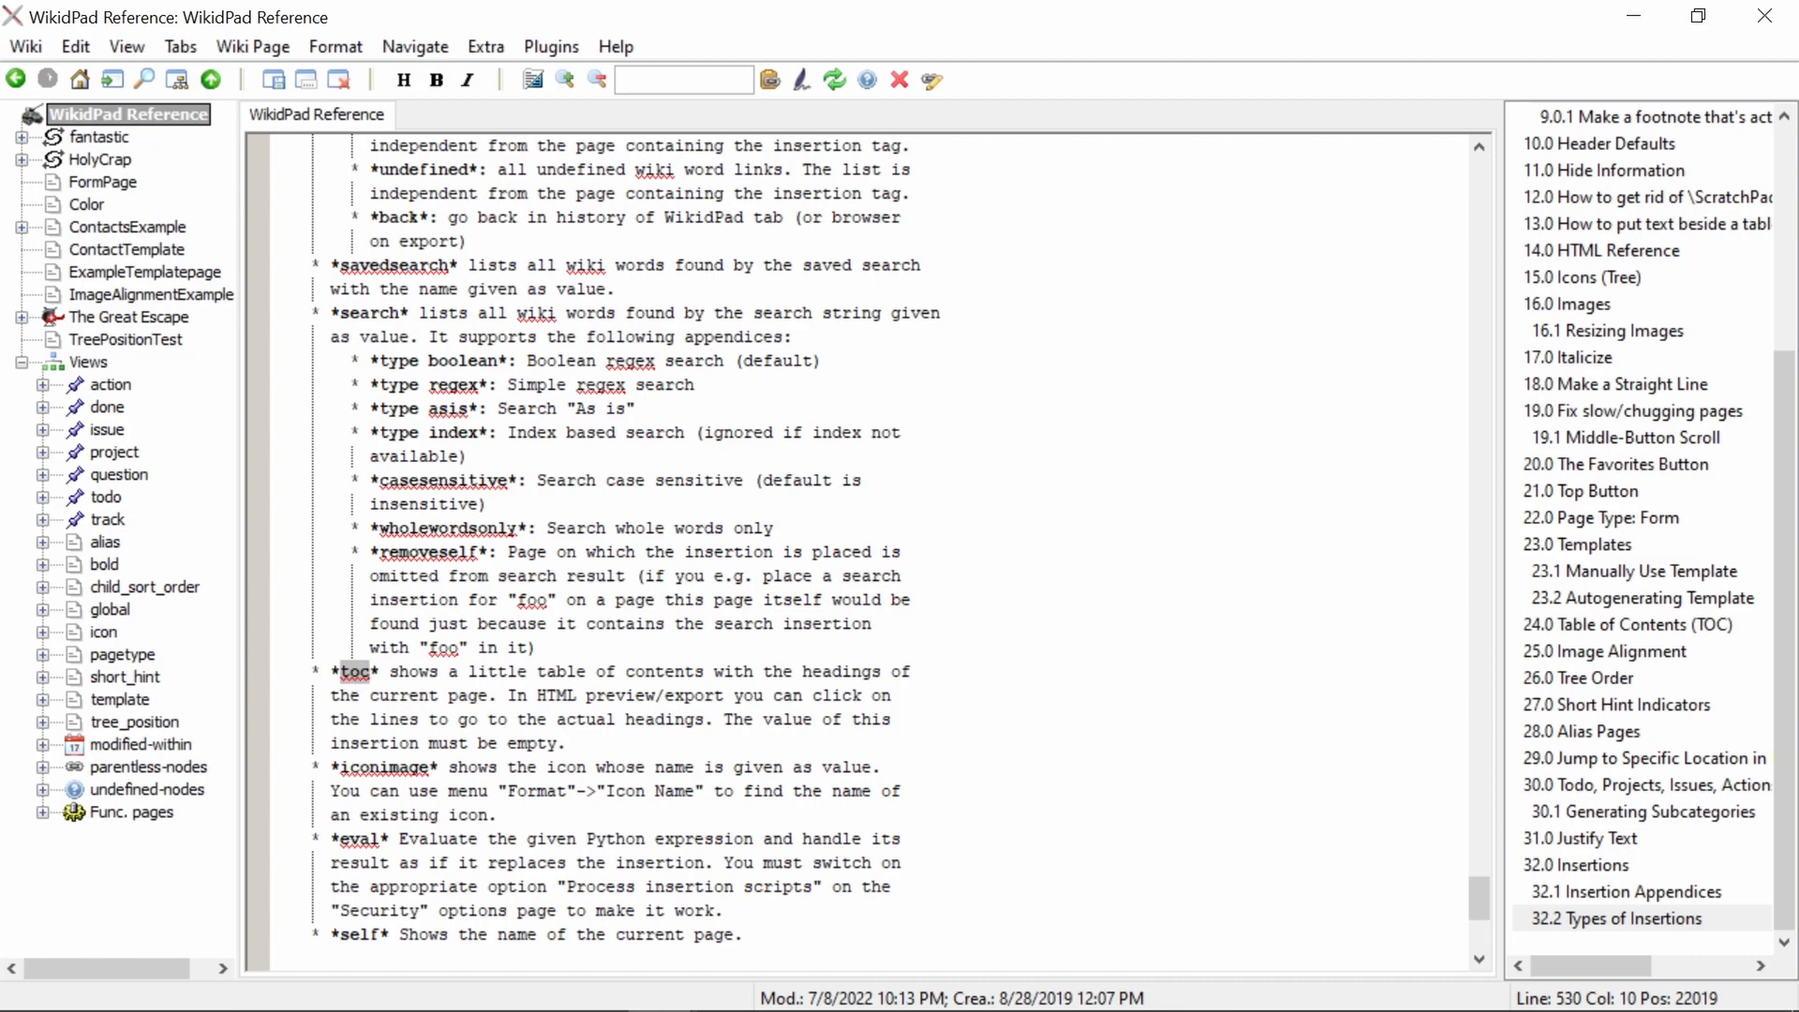
pyautogui.doubleClick(384, 767)
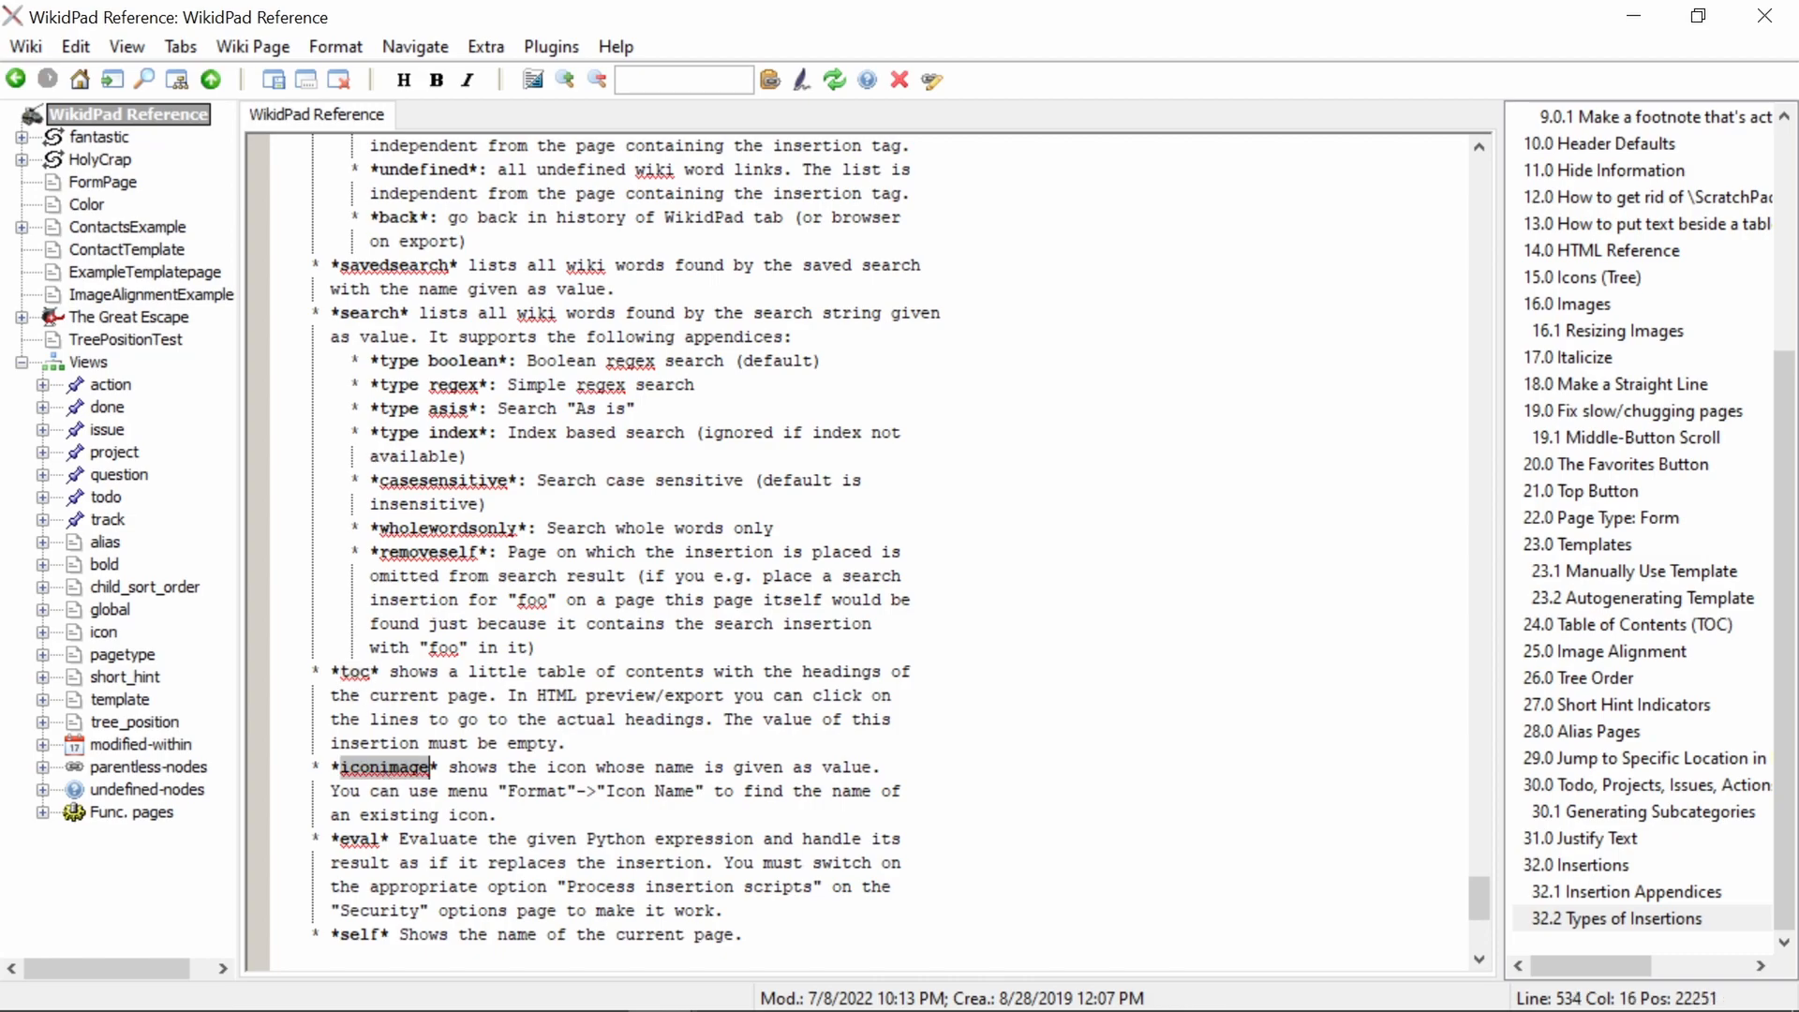
pyautogui.doubleClick(360, 840)
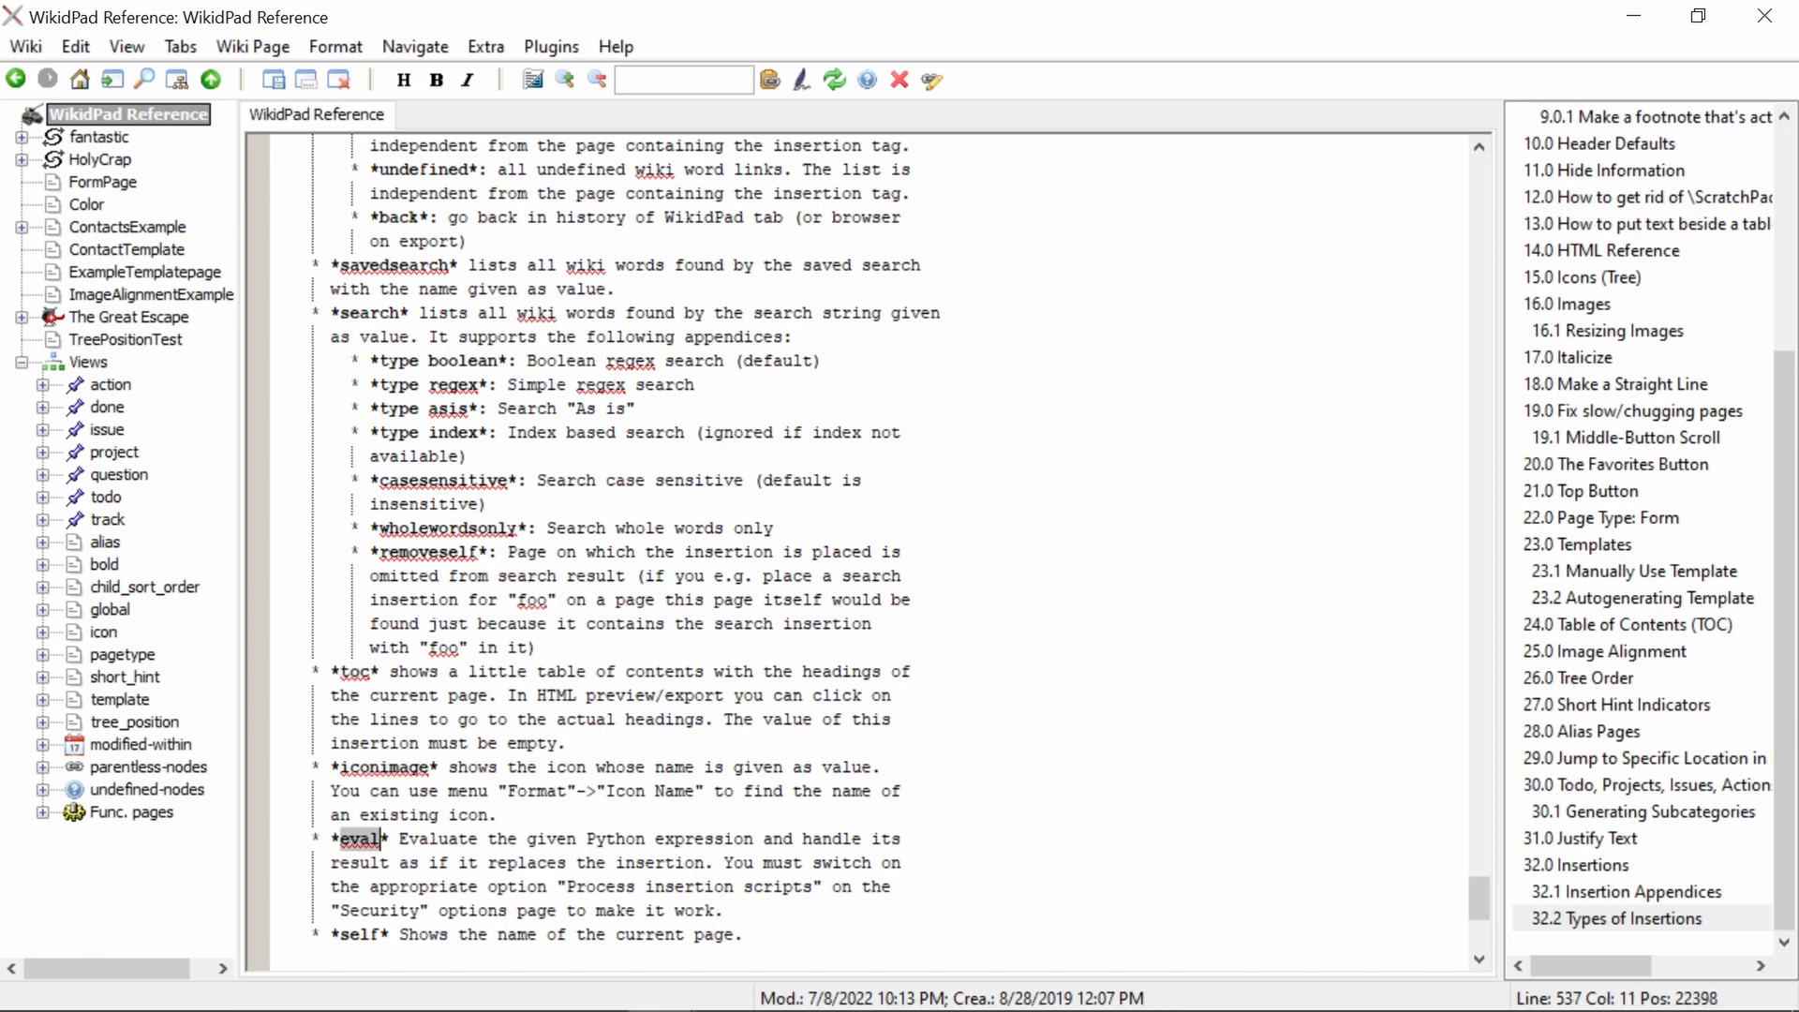
pyautogui.doubleClick(343, 936)
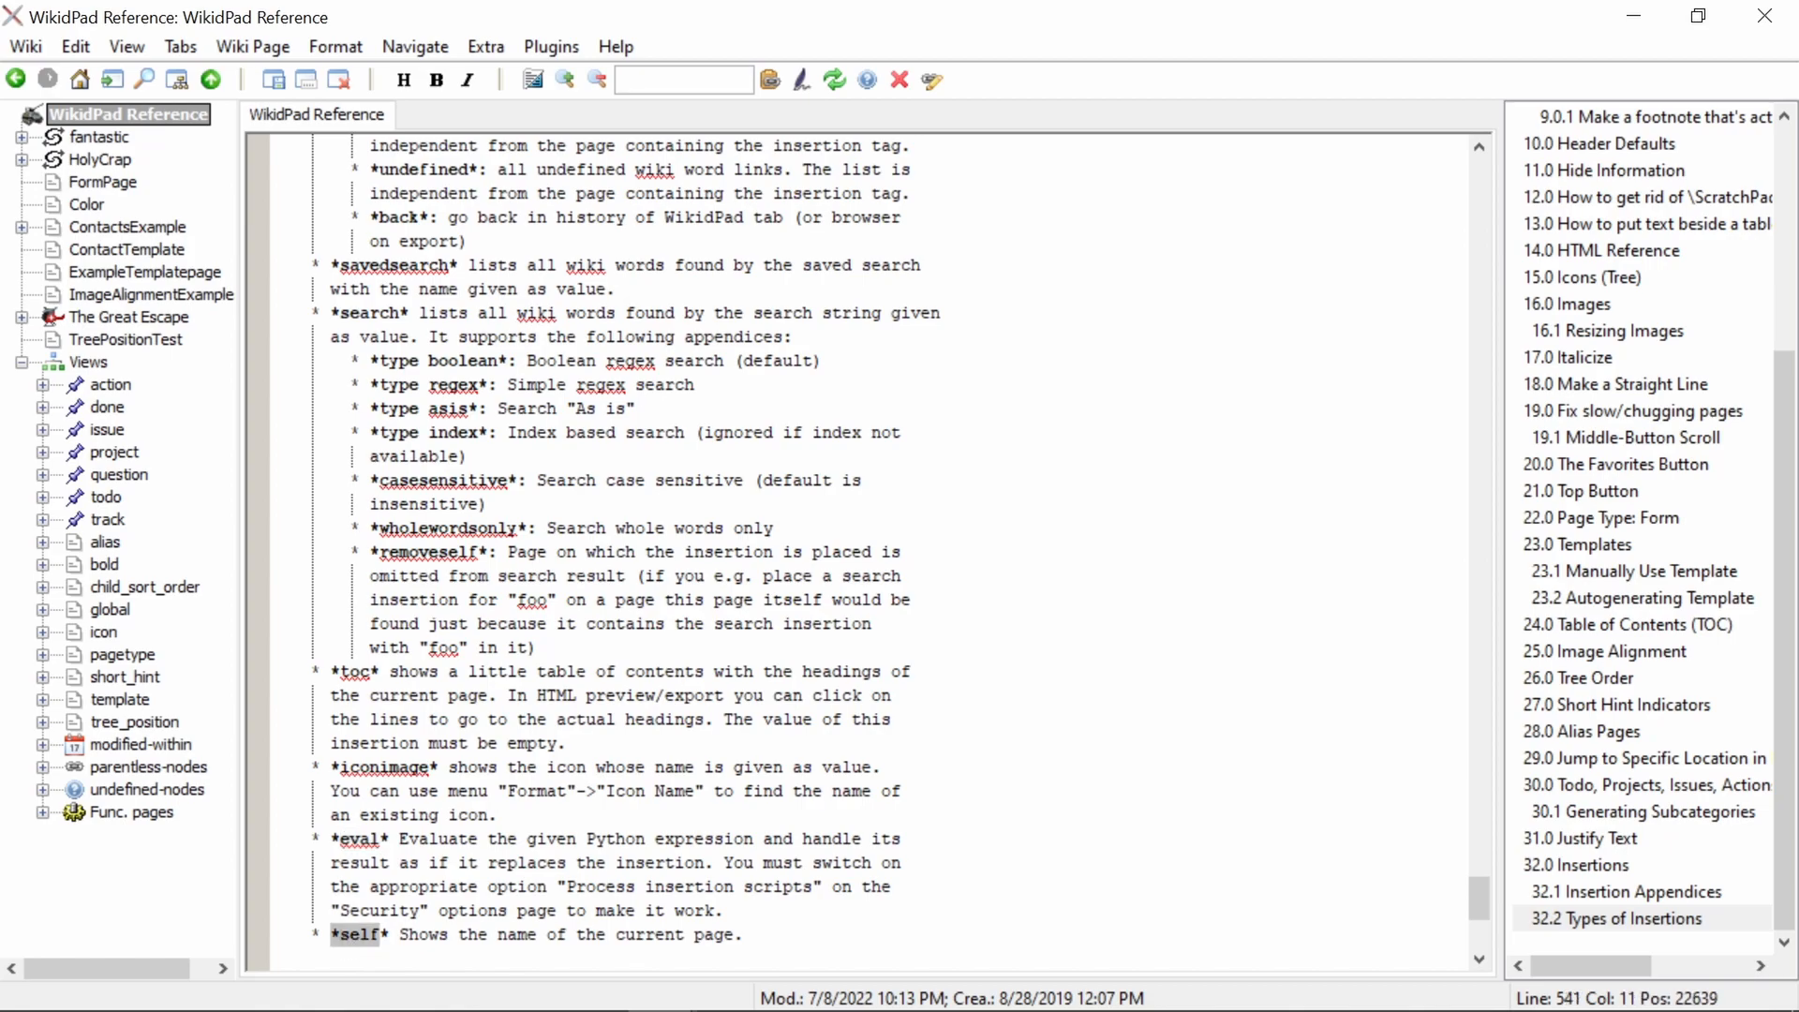
# Add the insertion [:rel: children] below the list of insertion types and preview the page.
pyautogui.click(375, 962)
pyautogui.scroll(6, 375, 961)
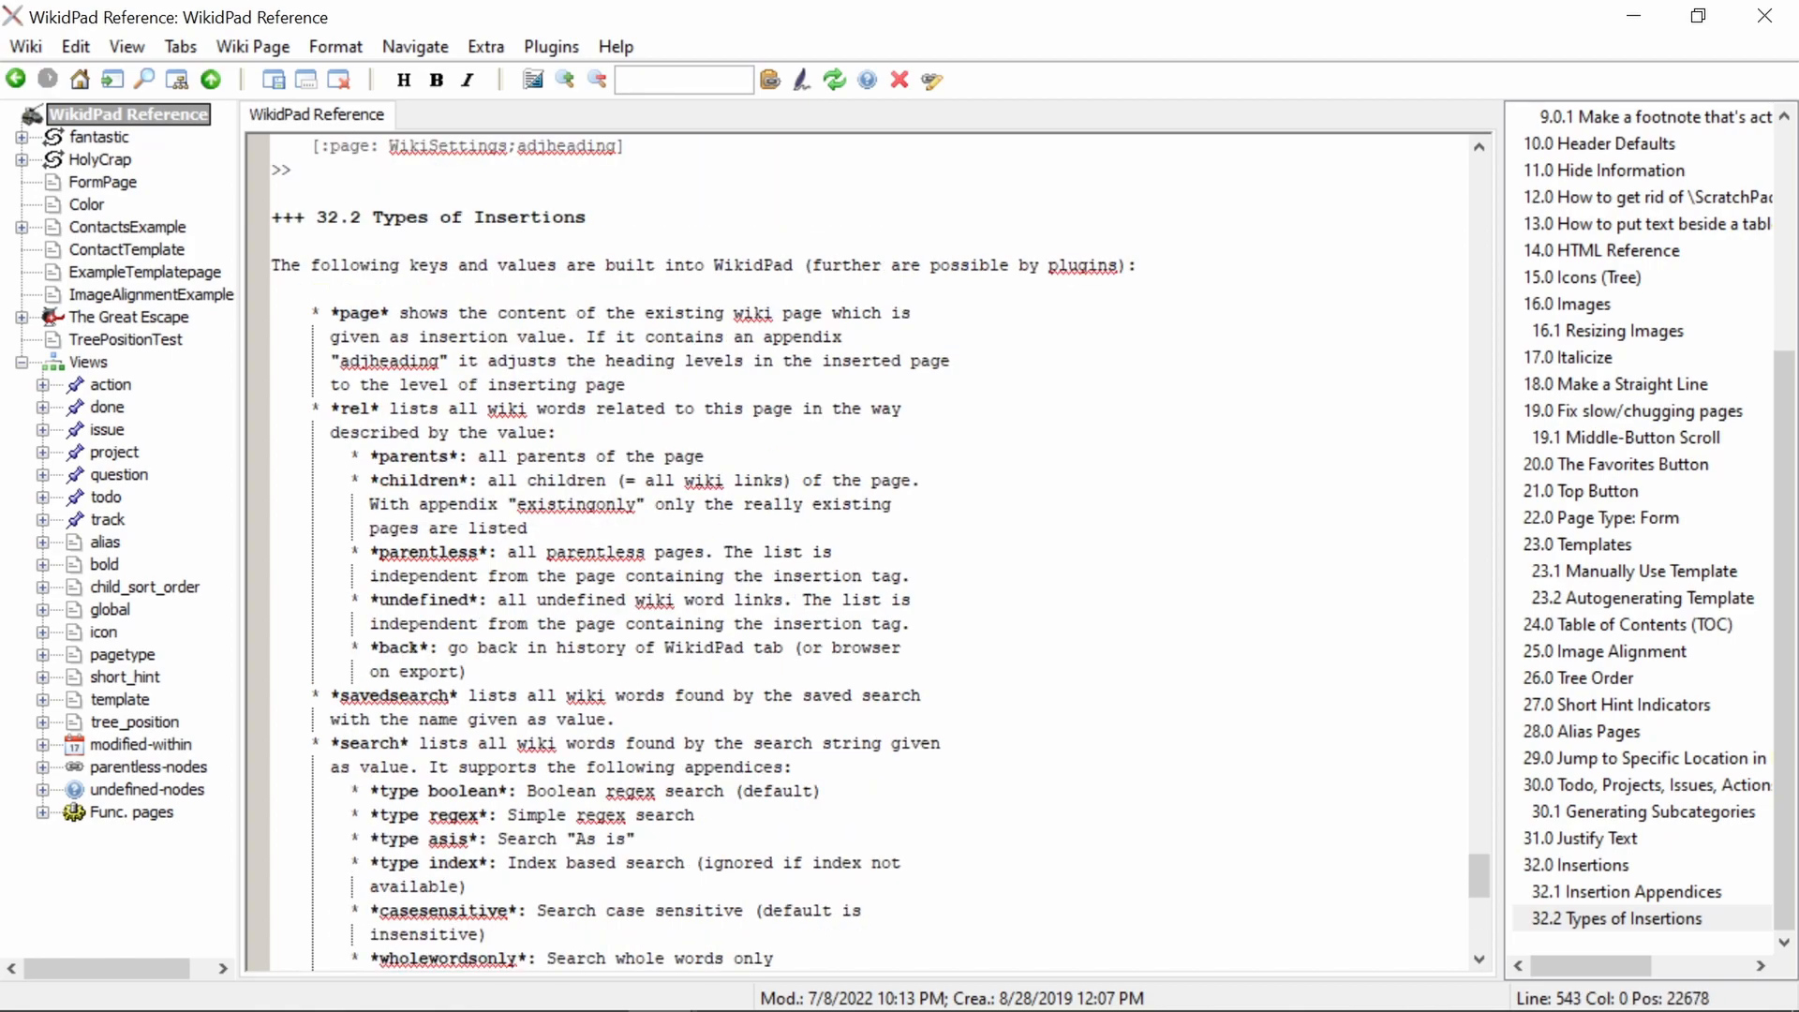
pyautogui.write('[:rel: children')
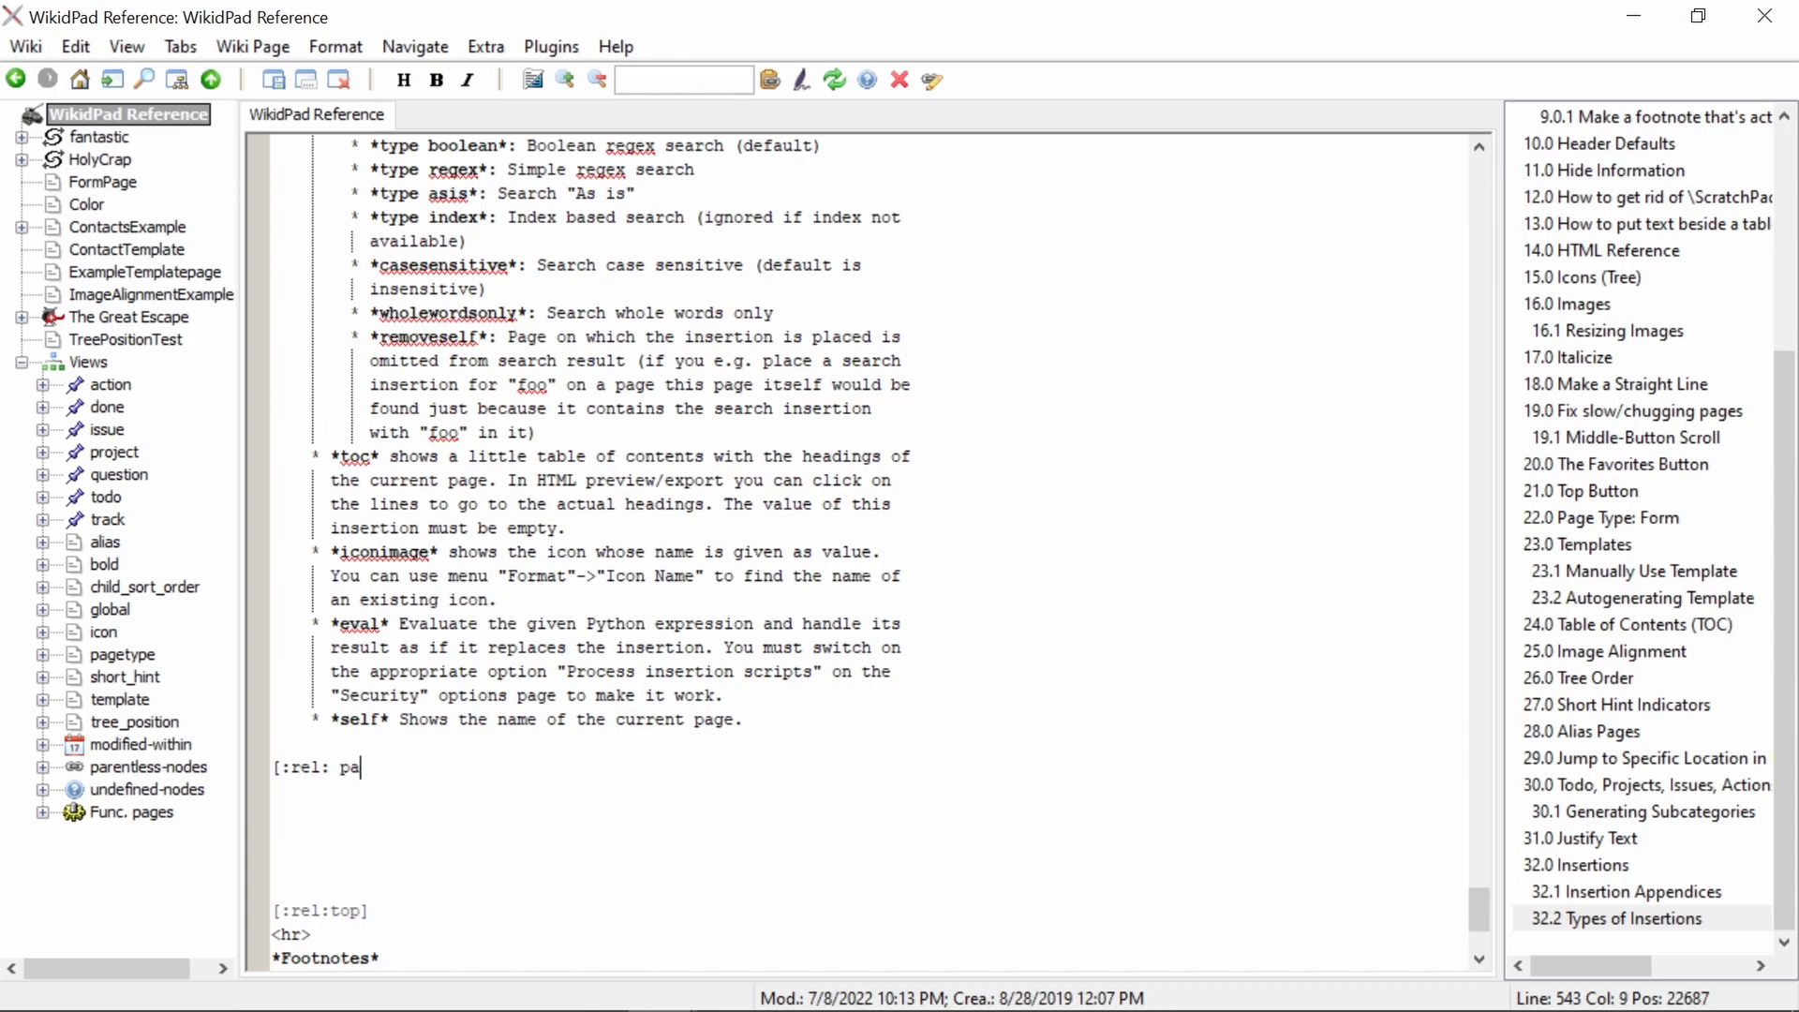
pyautogui.write(']')
pyautogui.hotkey('ctrl', 'shift', 'space')
pyautogui.scroll(-3, 502, 779)
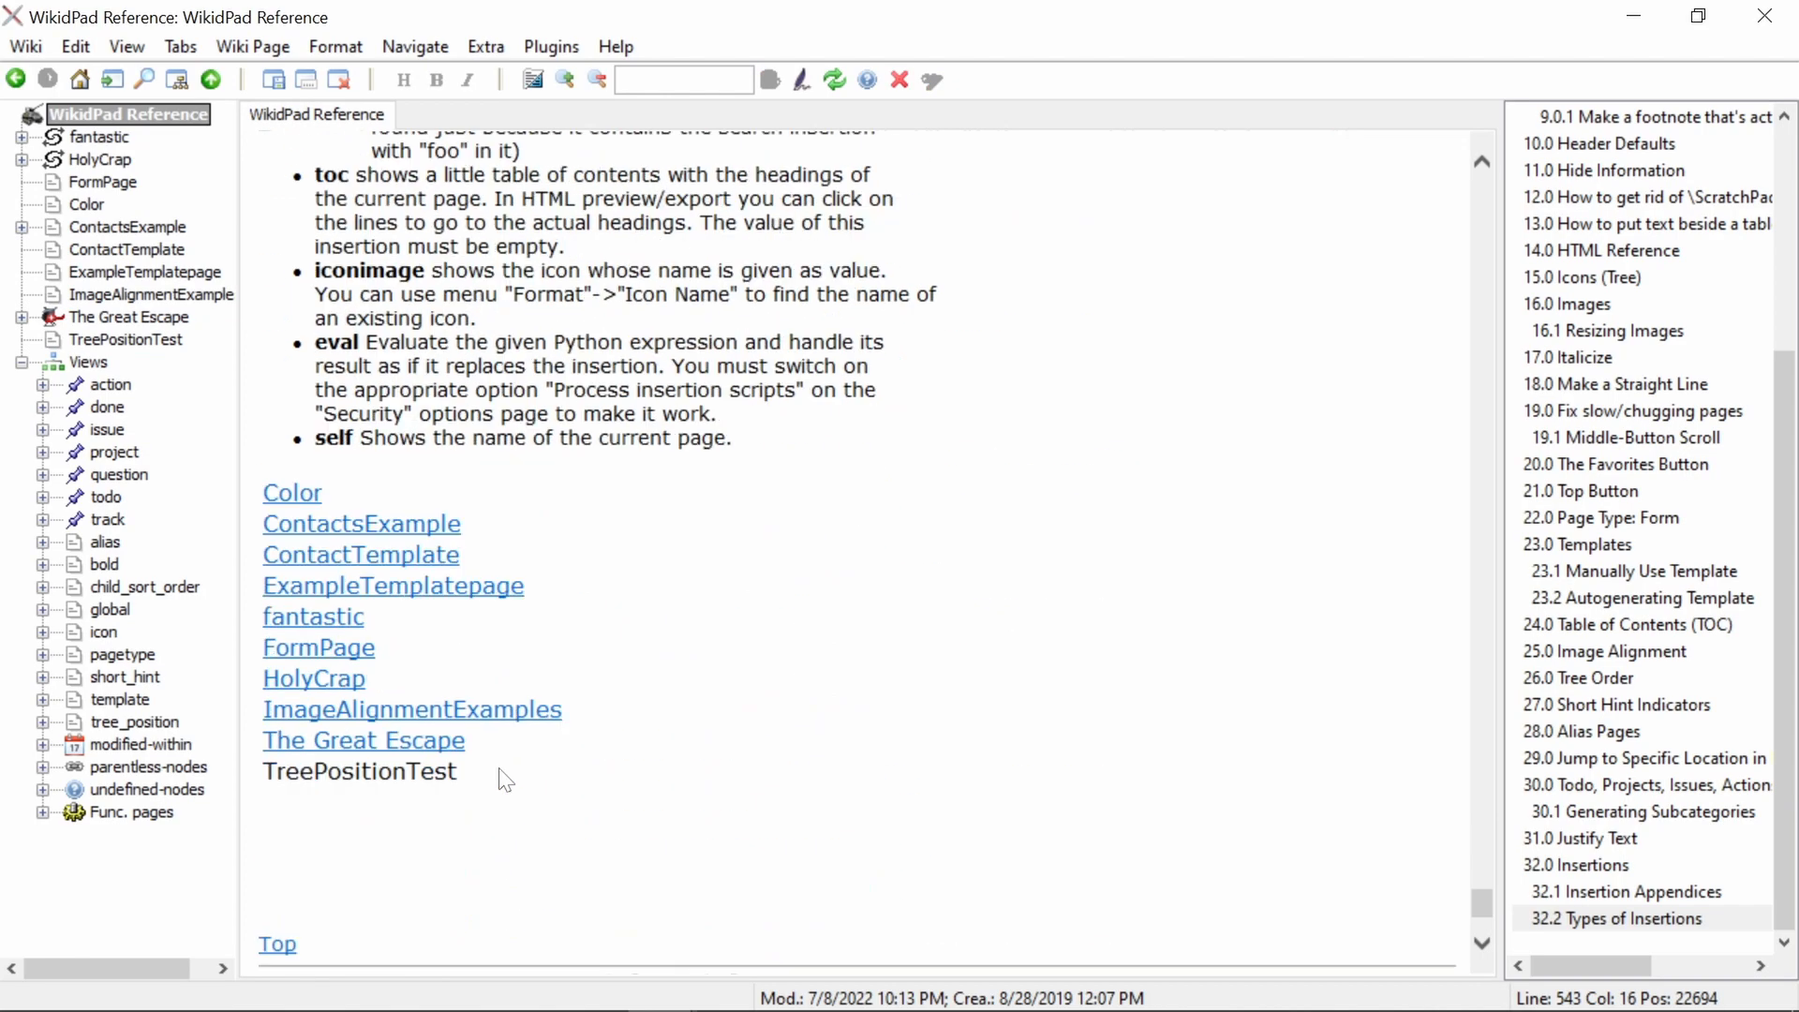
# Wrap the [:rel: children] insertion in a <<| >> table with the heading line "Children \" above it.
pyautogui.hotkey('ctrl', 'shift', 'space')
pyautogui.press('Up')
pyautogui.press('Return')
pyautogui.write('<<|')
pyautogui.press('Return')
pyautogui.write('Children \\')
pyautogui.press('Down')
pyautogui.press('End')
pyautogui.press('Return')
pyautogui.write('>>')
# Bold the "Children" heading and add a "\" line between it and the insertion, checking the table in the preview.
pyautogui.moveTo(352, 793); pyautogui.dragTo(261, 796)
pyautogui.hotkey('ctrl', 'b')
pyautogui.press('End')
pyautogui.press('Return')
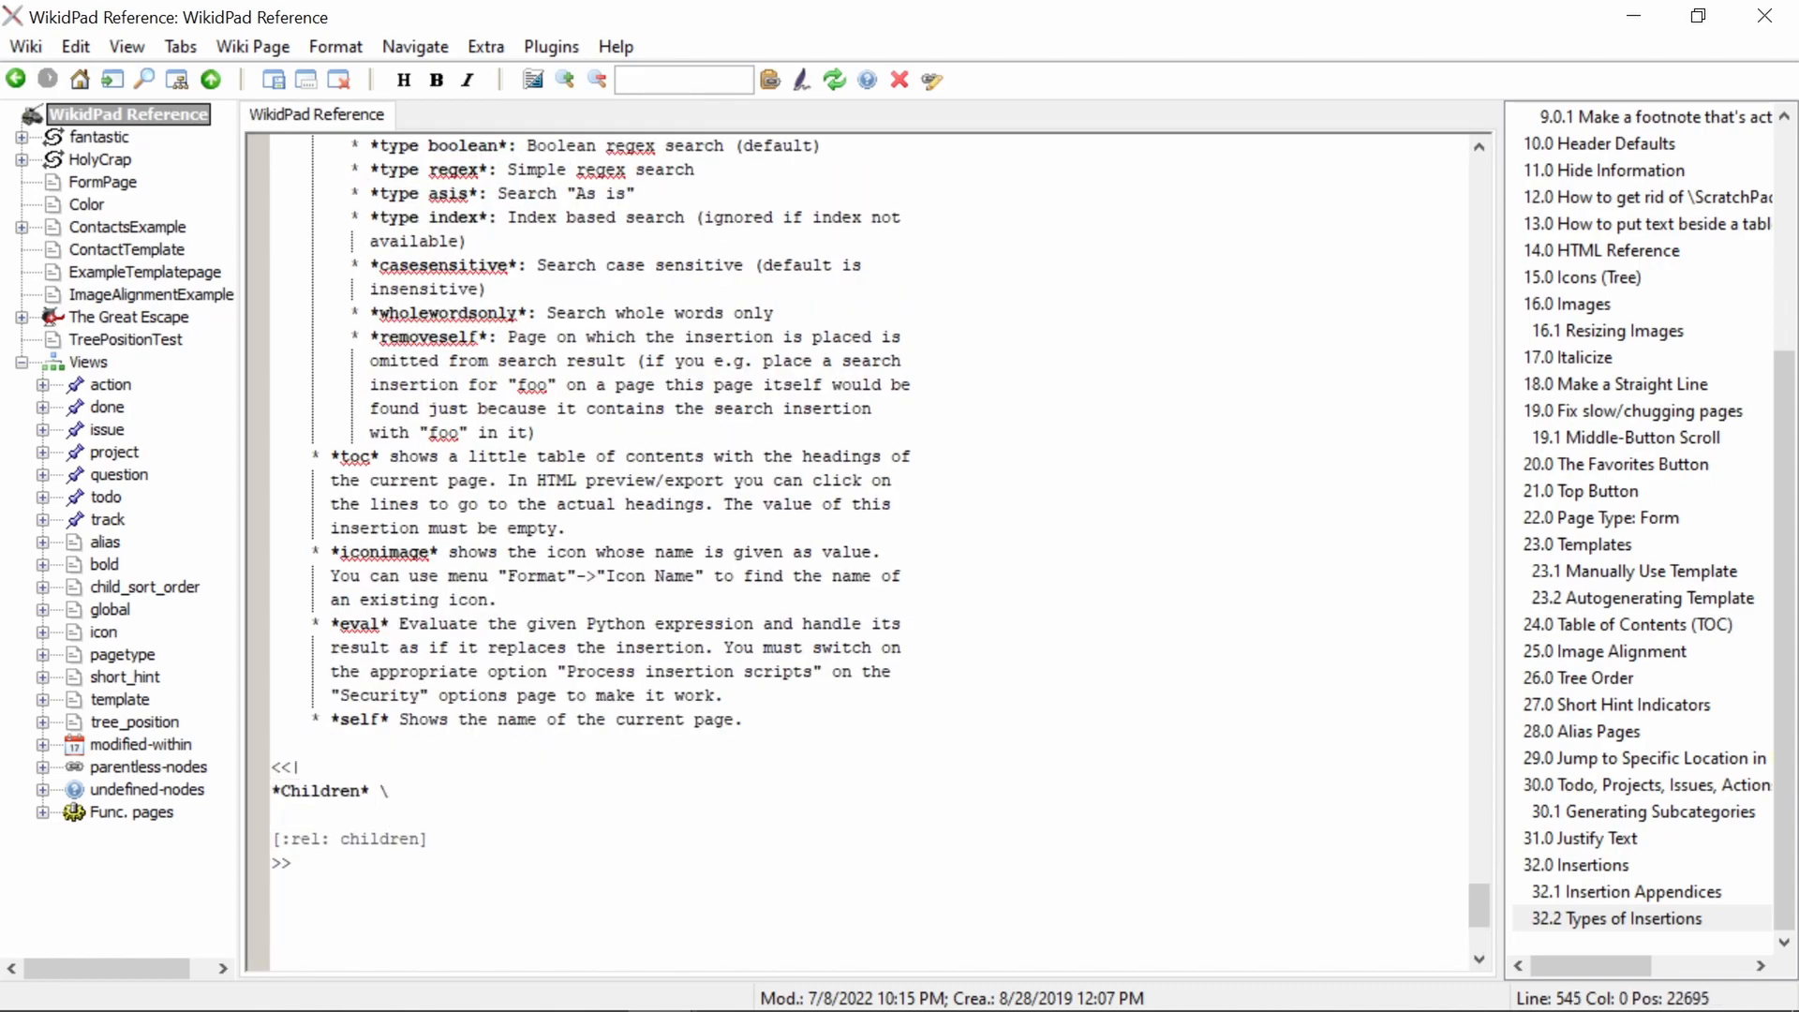
pyautogui.scroll(-1, 879, 551)
pyautogui.write('\\')
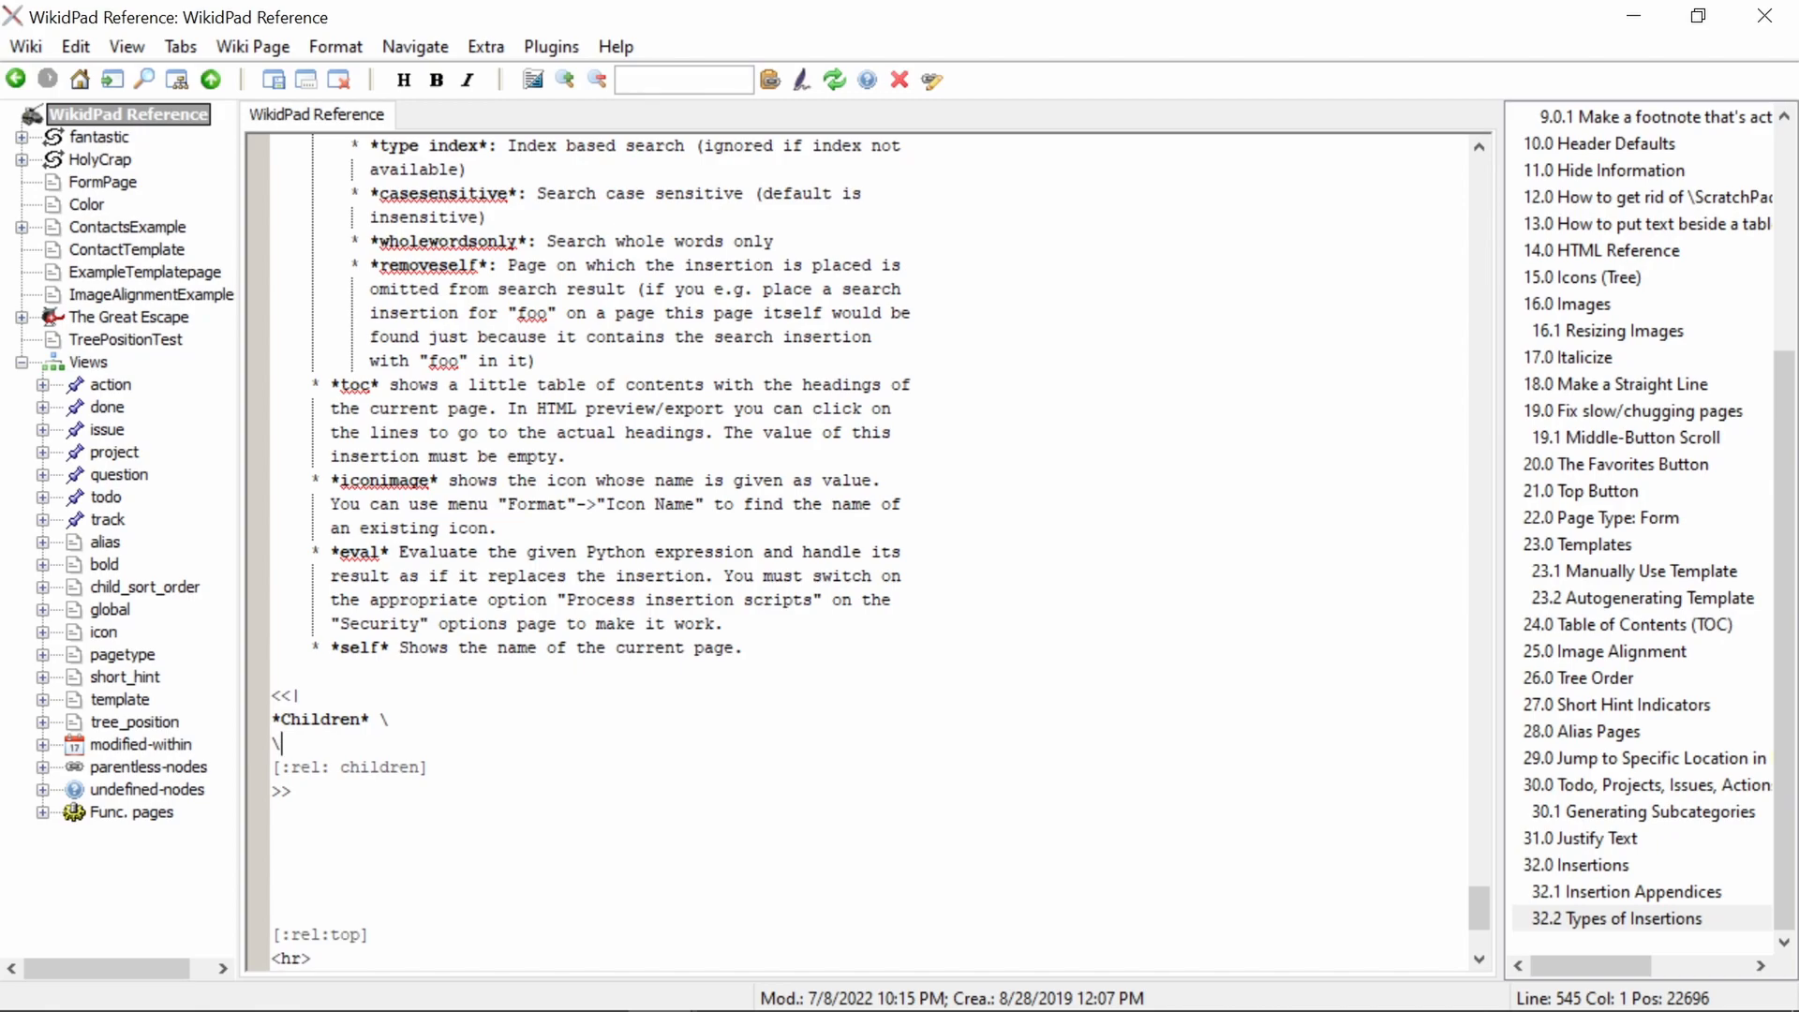
pyautogui.click(378, 765)
pyautogui.hotkey('ctrl', 'shift', 'space')
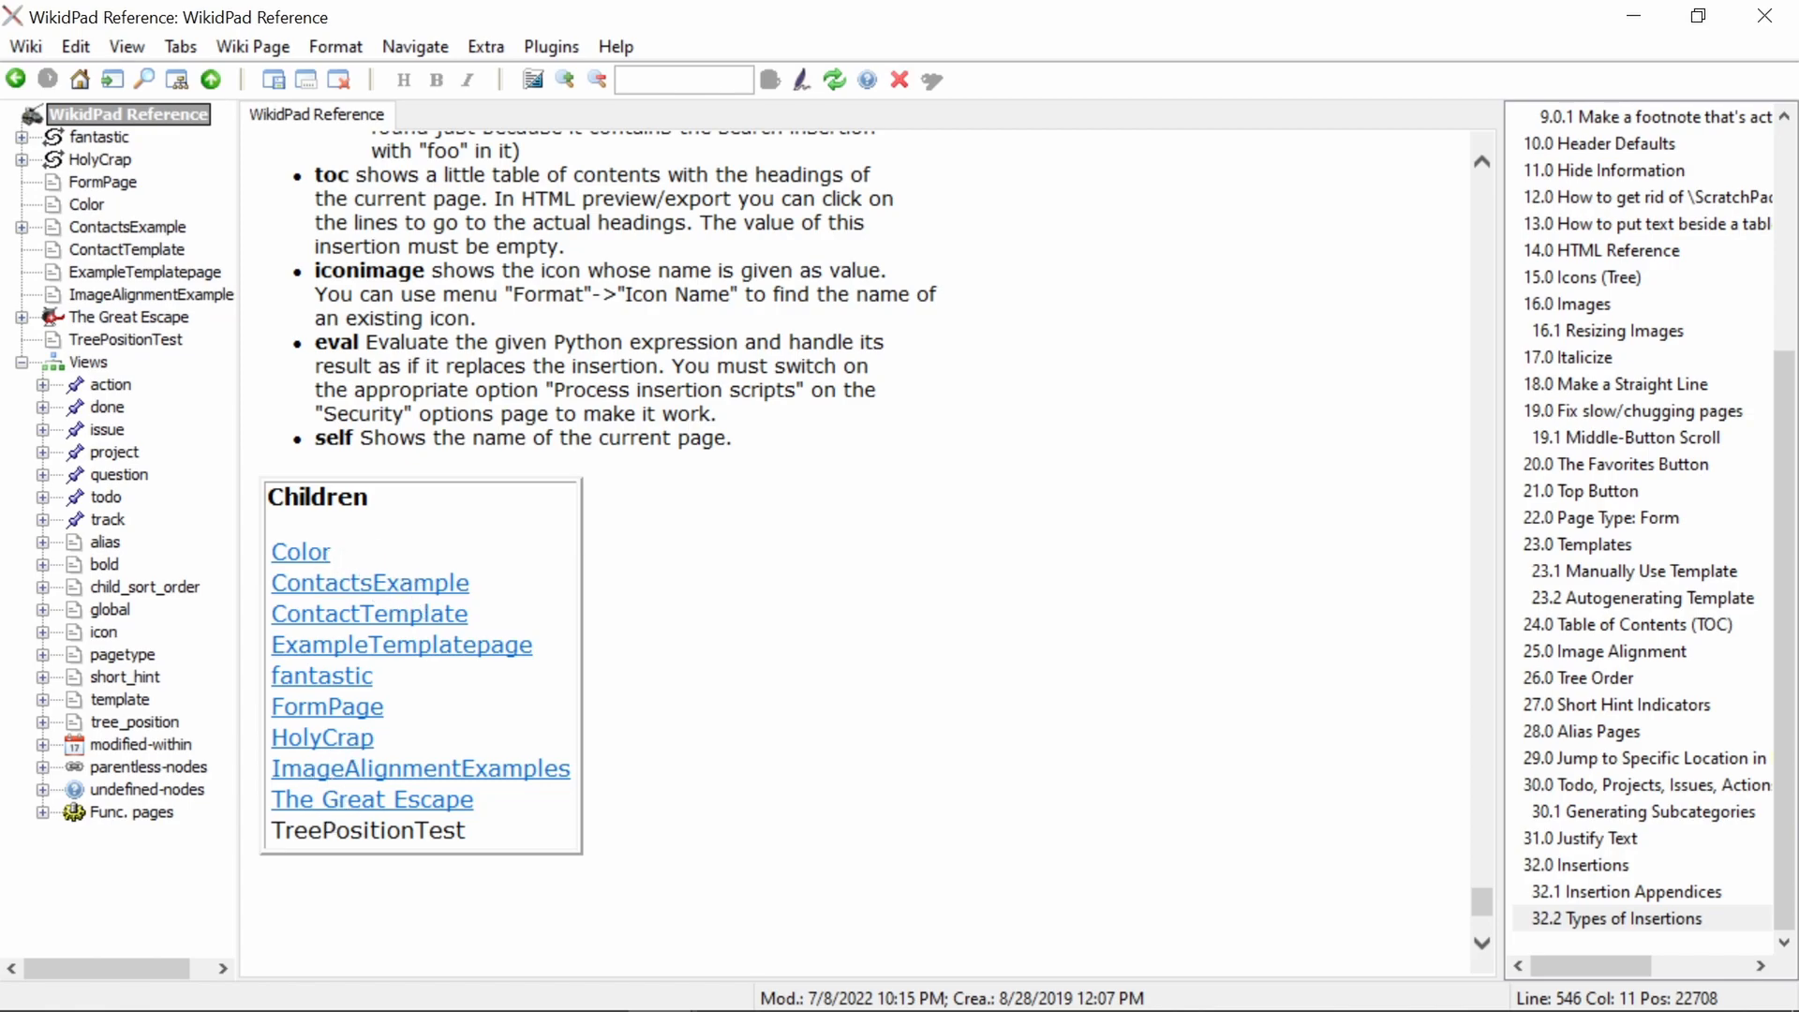
# Copy the whole Children table and paste a duplicate of it below the original.
pyautogui.hotkey('ctrl', 'shift', 'space')
pyautogui.moveTo(293, 721); pyautogui.dragTo(271, 624)
pyautogui.hotkey('ctrl', 'c')
pyautogui.click(273, 744)
pyautogui.click(273, 767)
pyautogui.hotkey('ctrl', 'v')
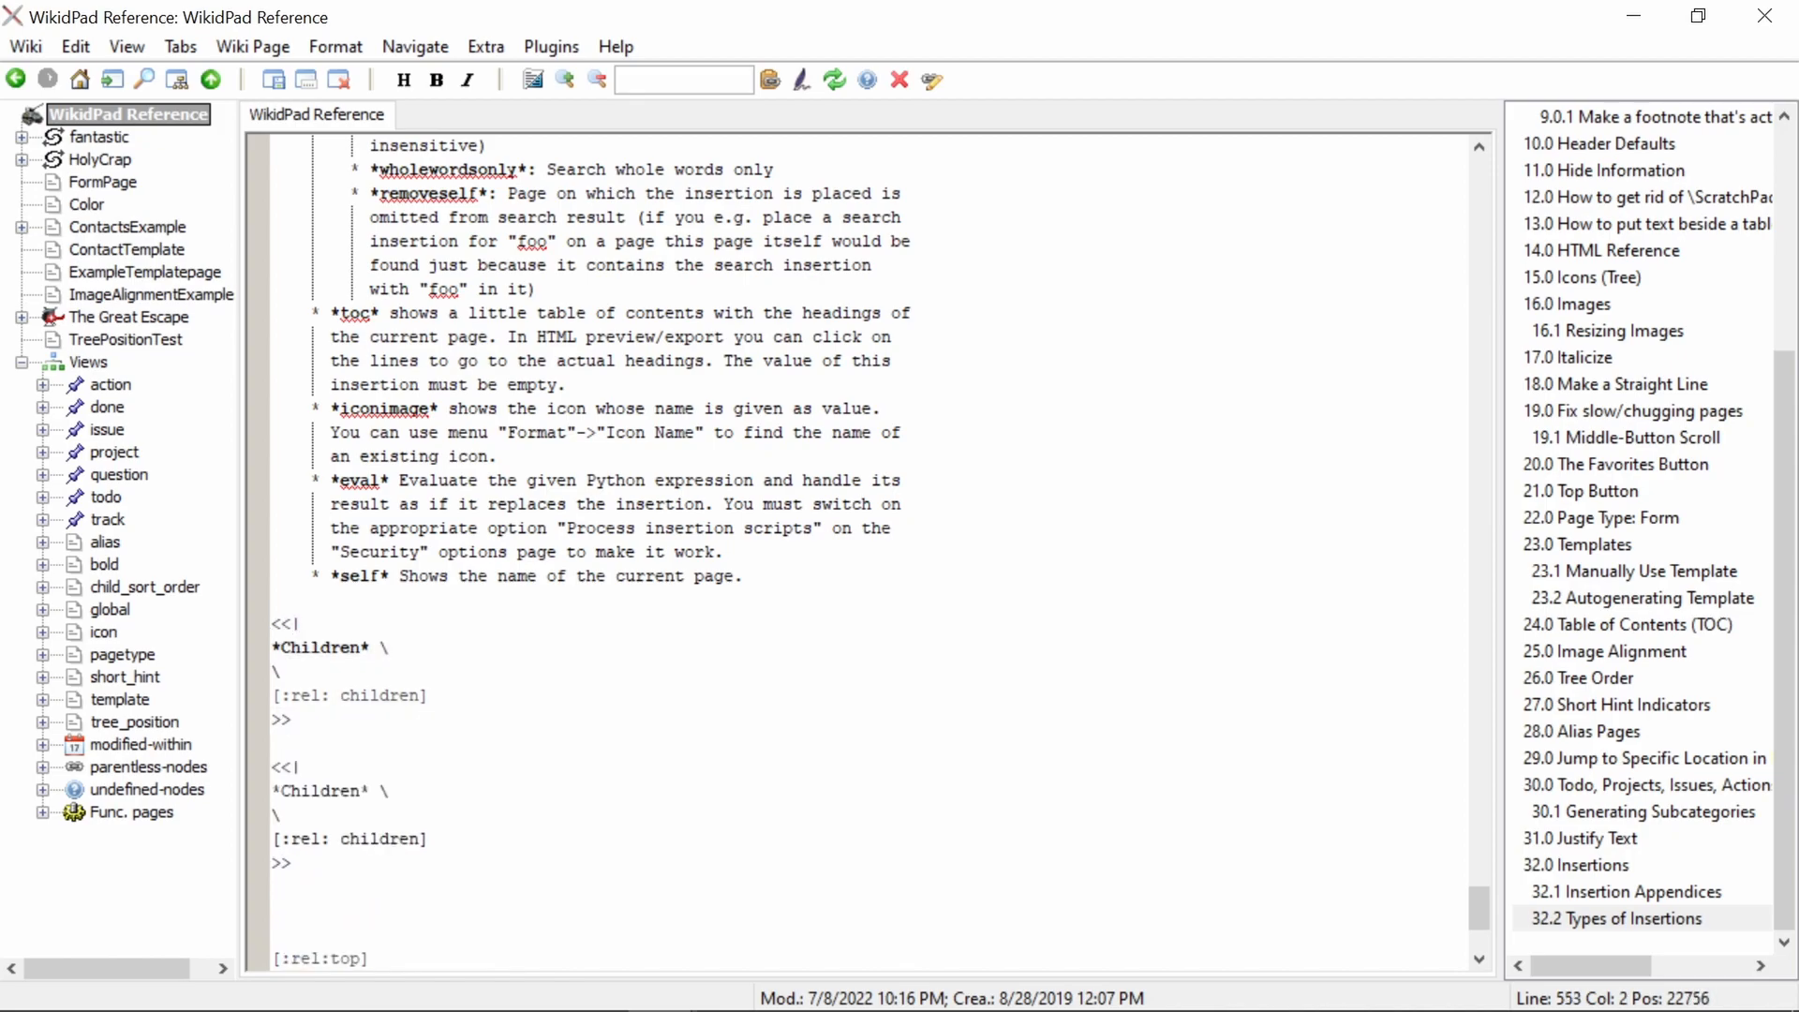
# Change the duplicate's insertion to [:rel: children;existingonly] and compare both Children tables in the preview.
pyautogui.click(419, 840)
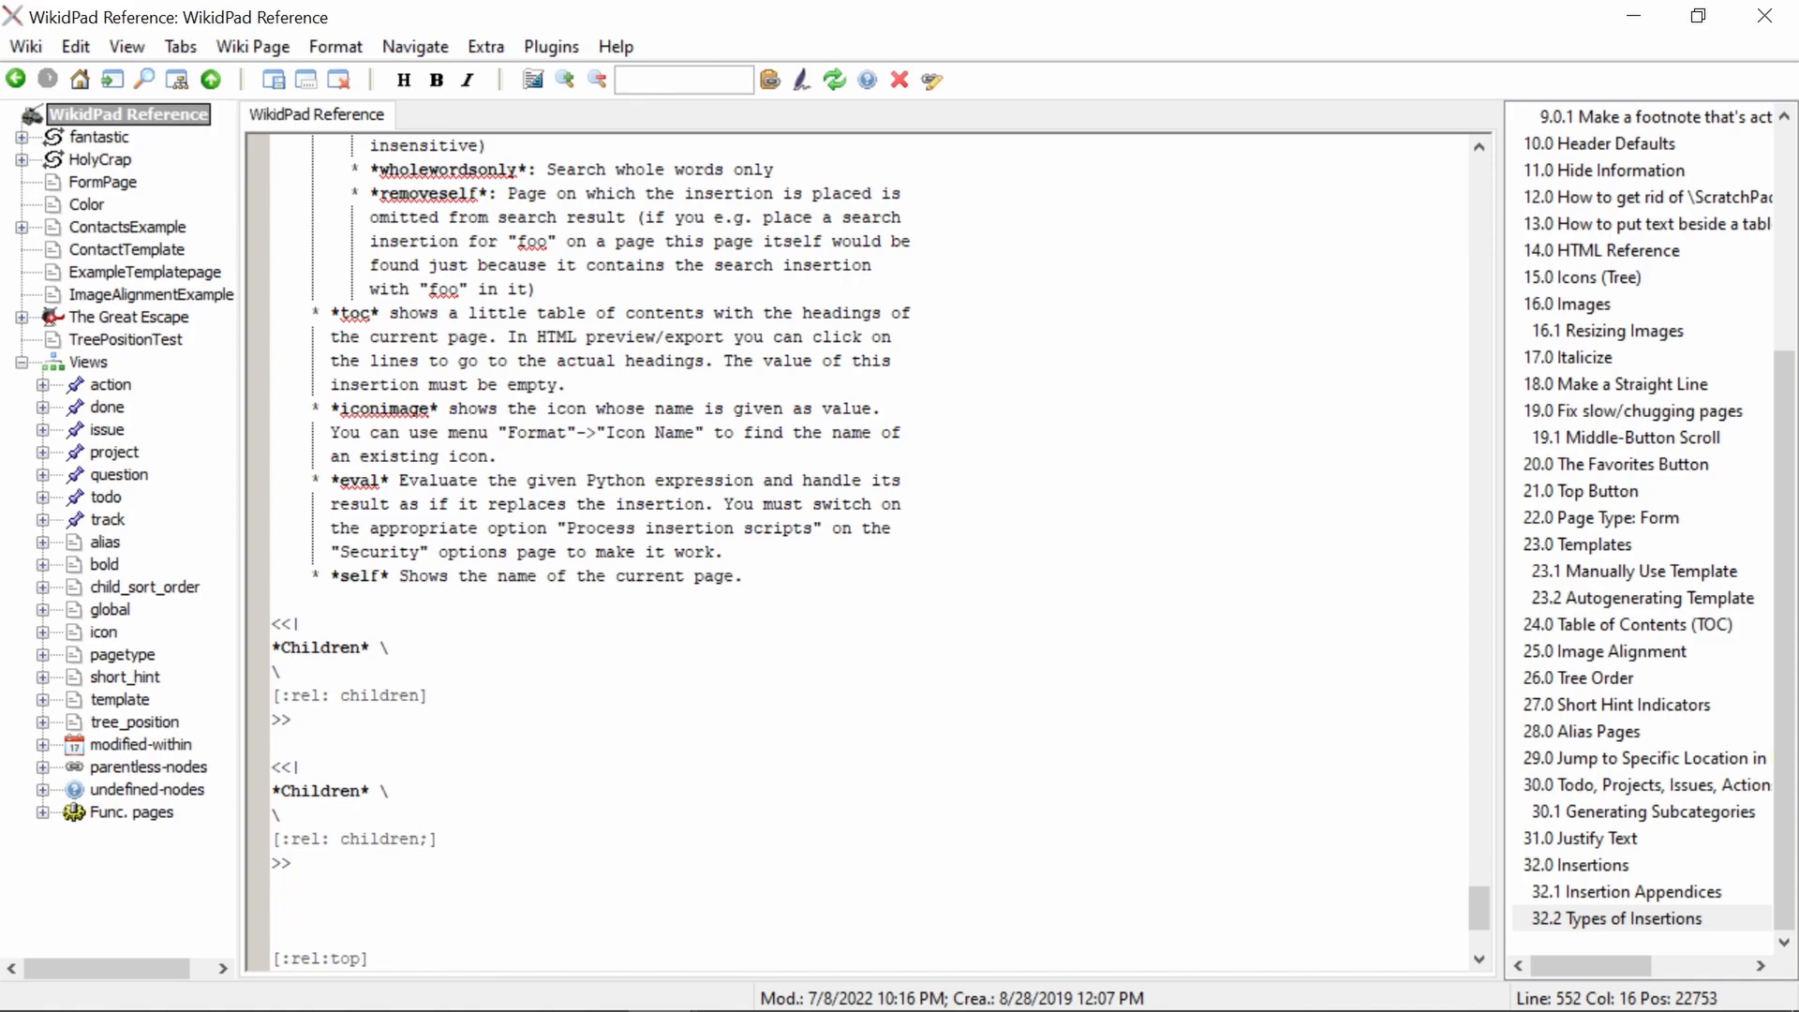
pyautogui.write(';existingonly')
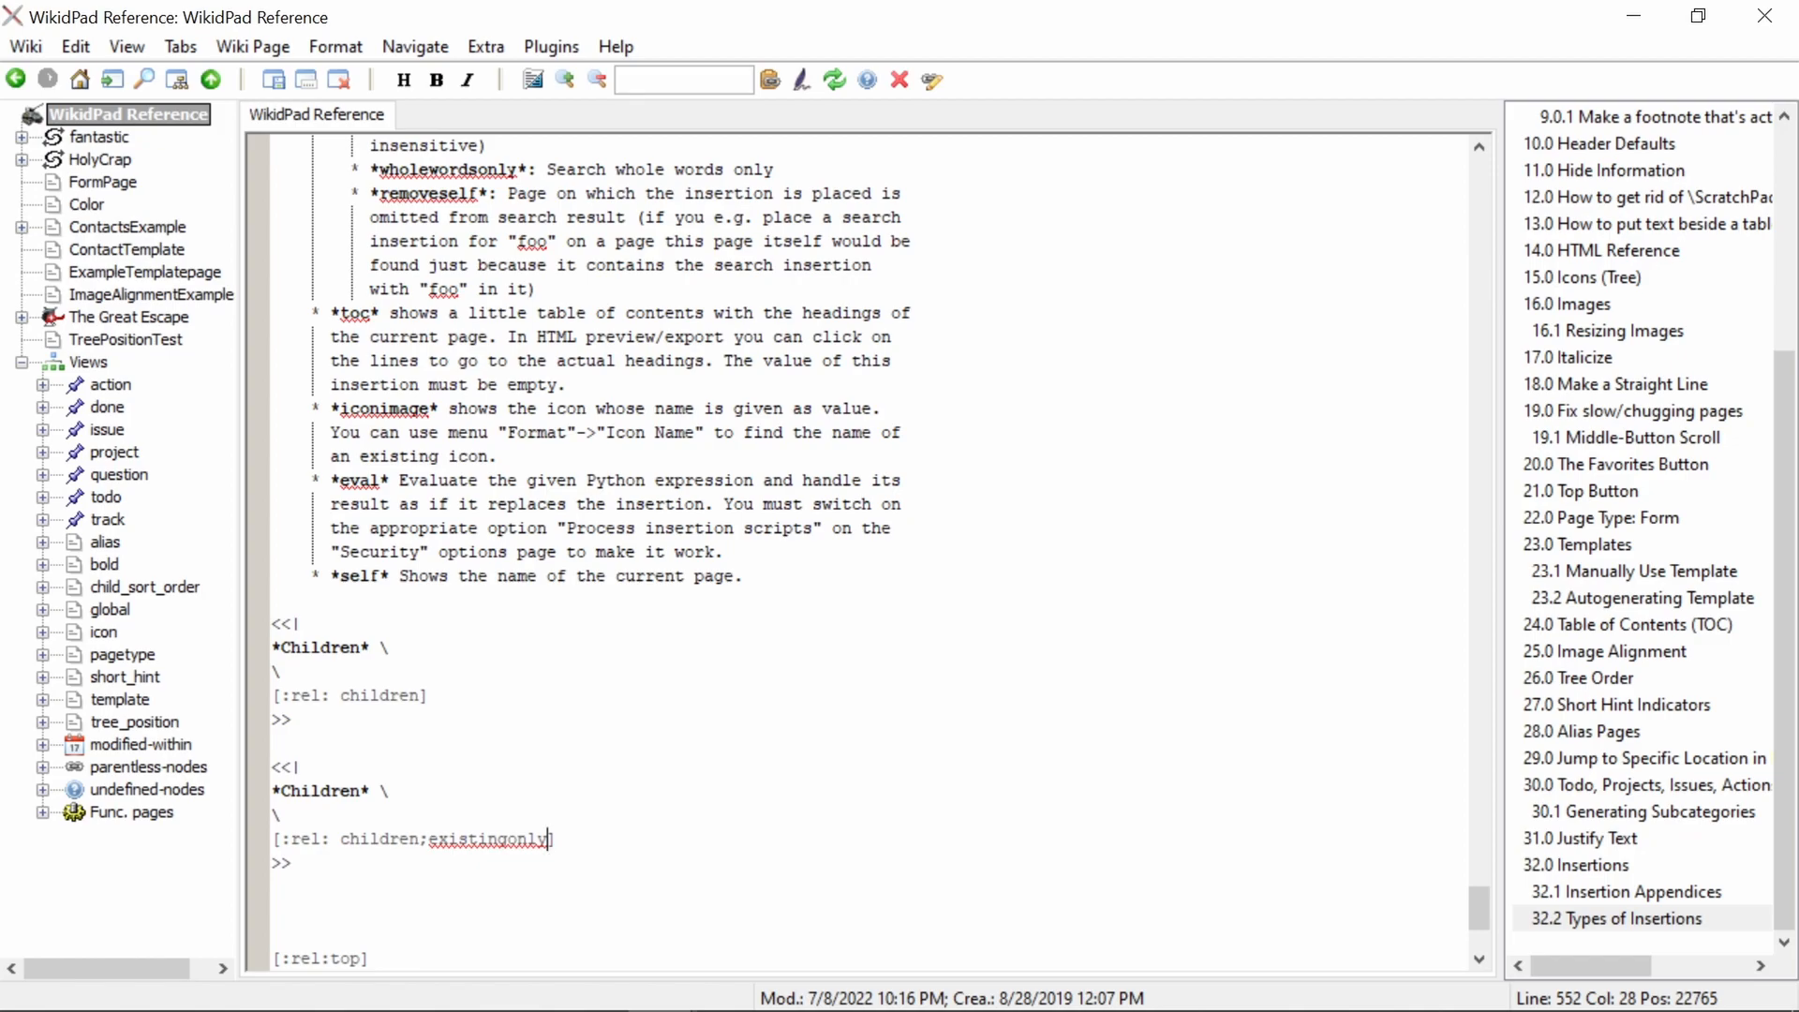
pyautogui.hotkey('ctrl', 'q')
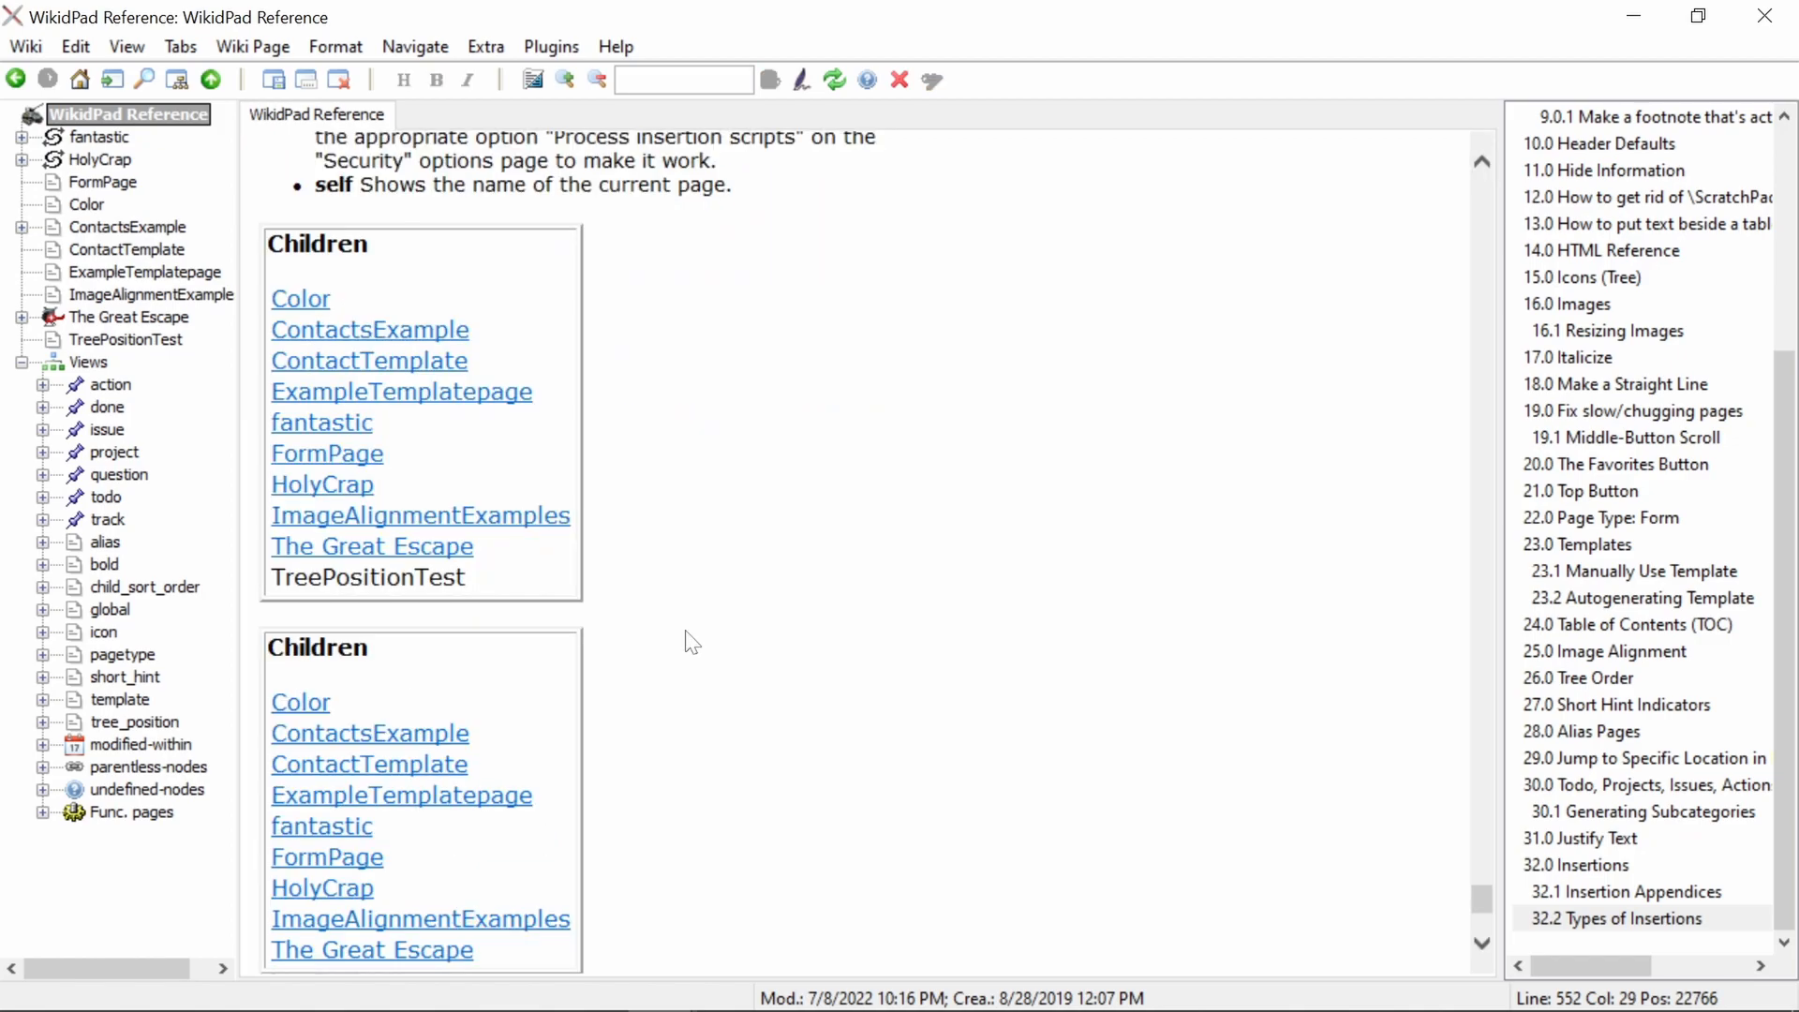
pyautogui.click(1482, 940)
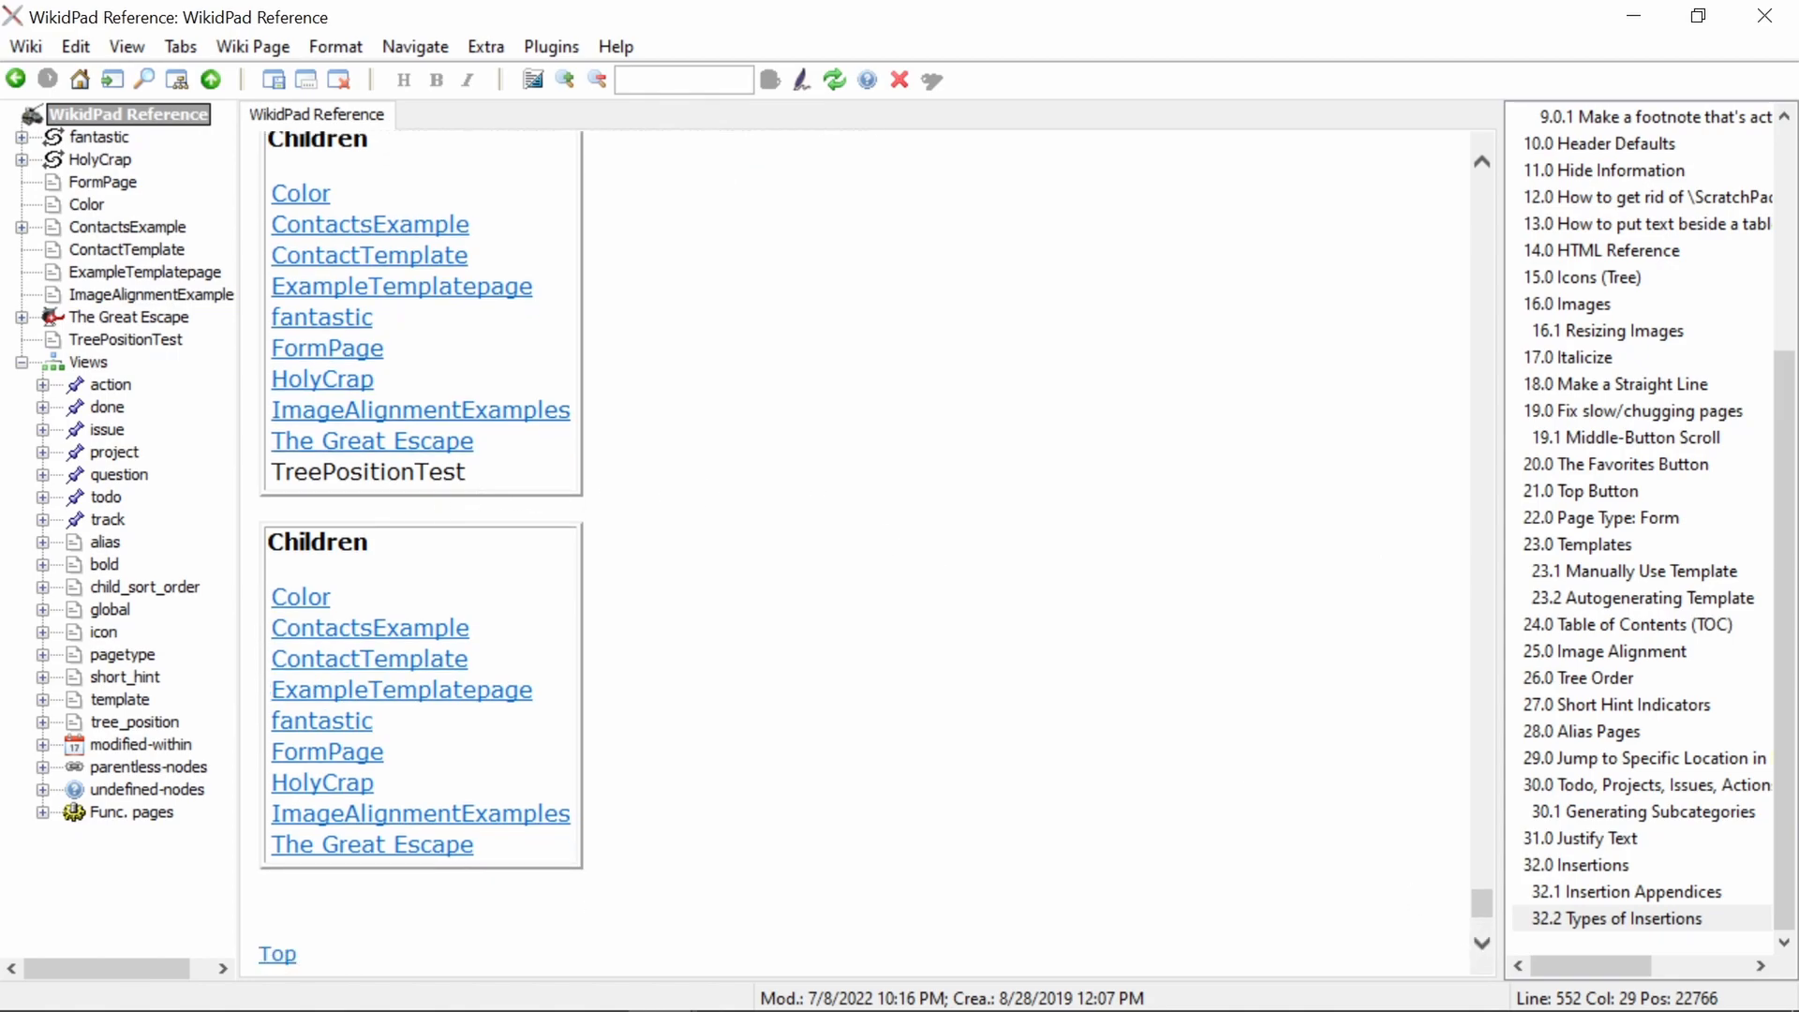
pyautogui.moveTo(284, 472); pyautogui.dragTo(458, 472)
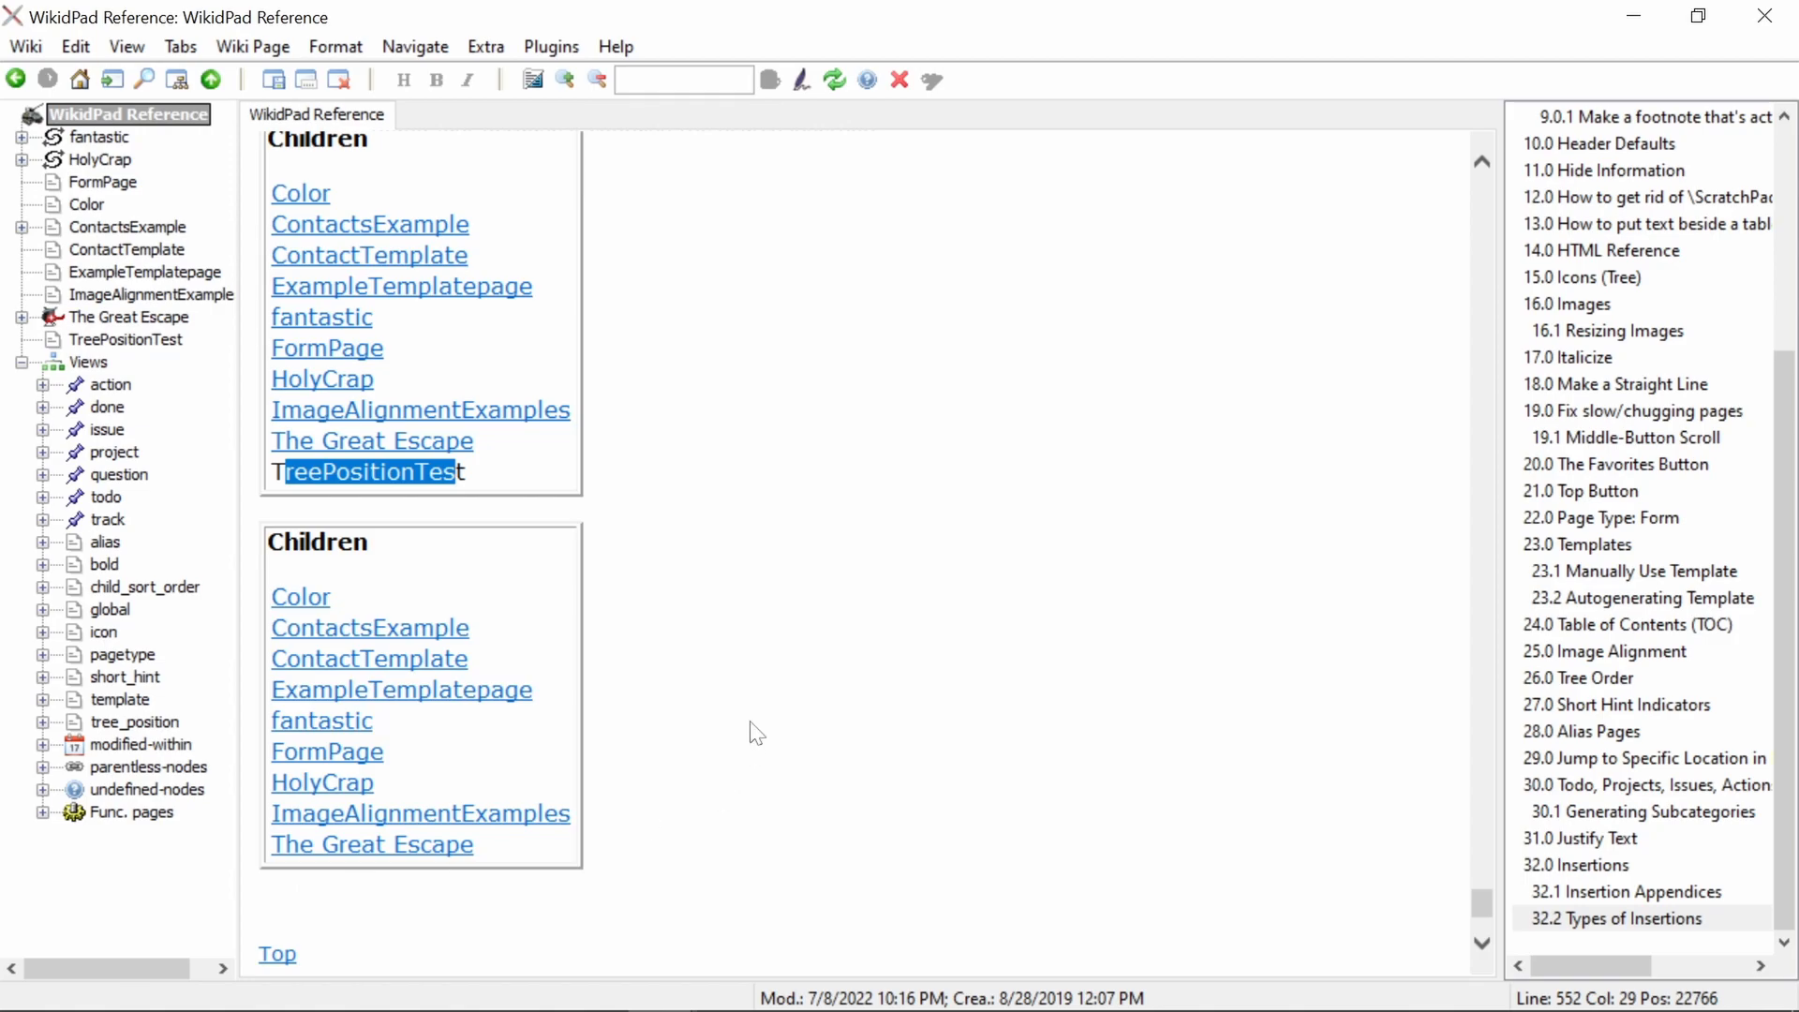
# Below the second Children table, start a <<| table with the bold heading "Parentless" followed by a "\" line break.
pyautogui.hotkey('ctrl', 'shift', 'space')
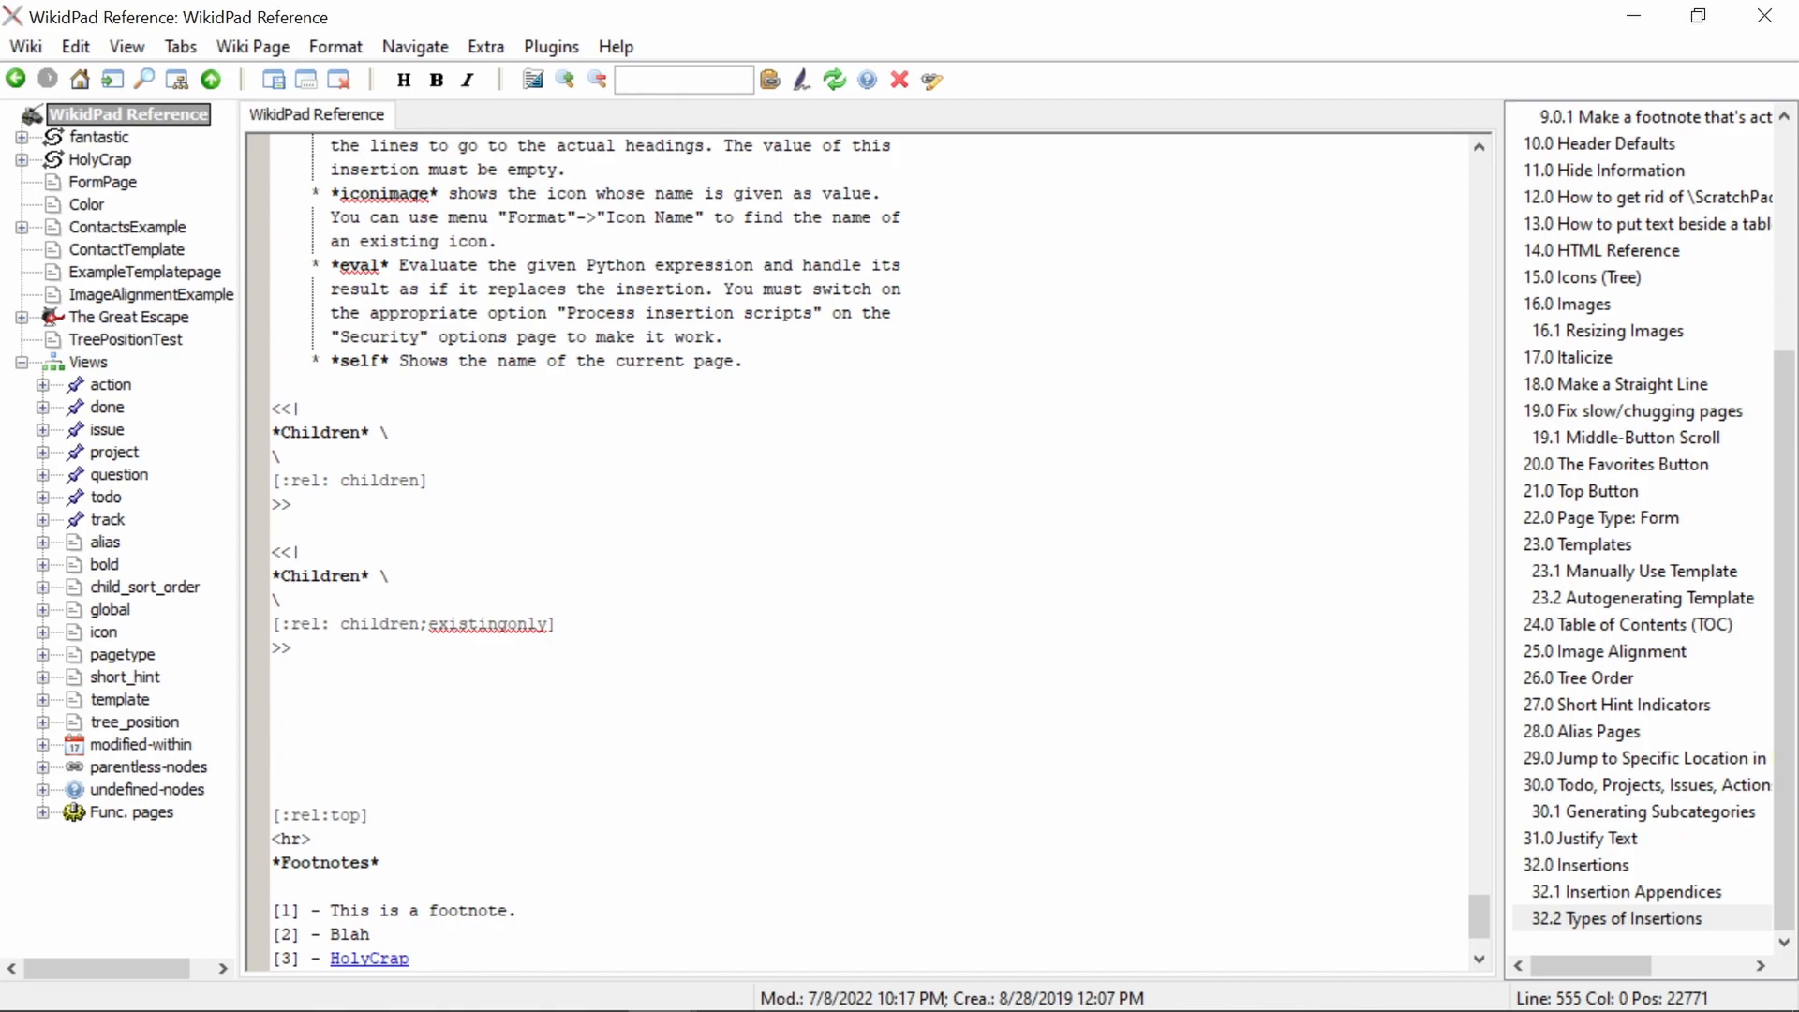
pyautogui.write('<<|')
pyautogui.press('Return')
pyautogui.hotkey('ctrl', 'b')
pyautogui.write('Parentless*')
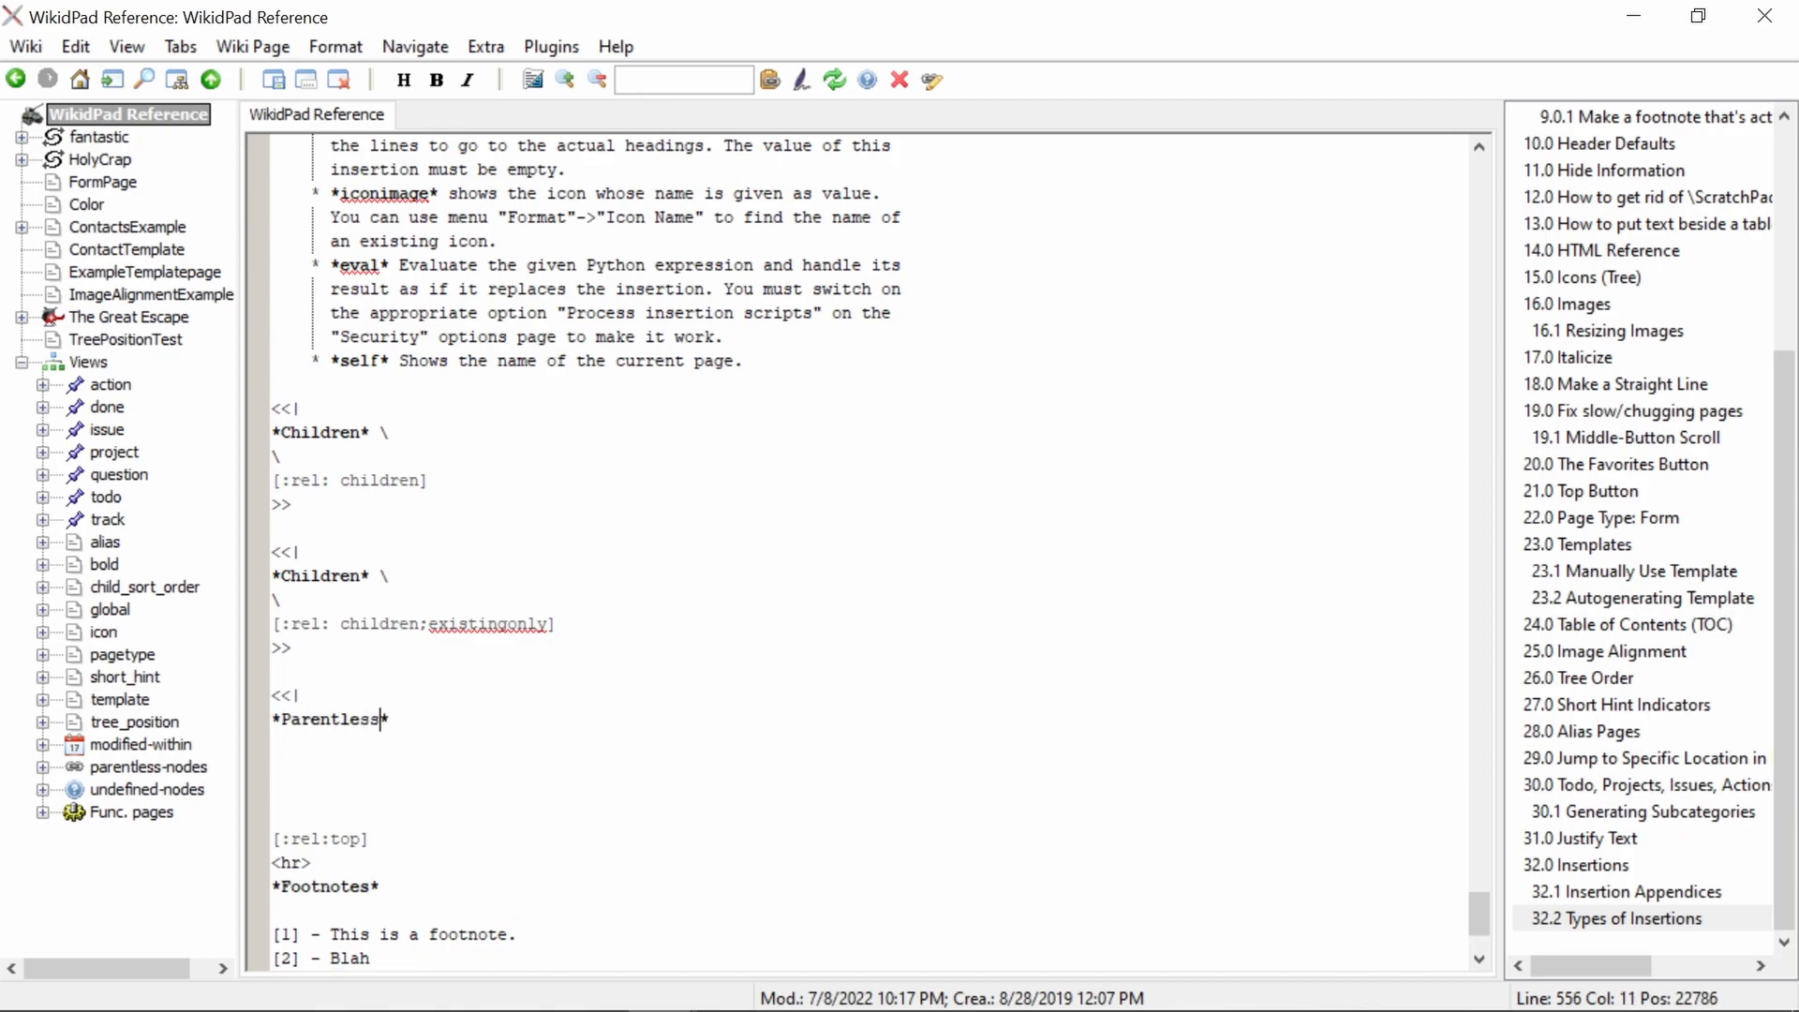
pyautogui.press('End')
pyautogui.write('\\')
# Complete the Parentless table with a "\" line, the insertion [:rel: parentless] and the closing >>.
pyautogui.press('Return')
pyautogui.write('\\')
pyautogui.press('Return')
pyautogui.write('[:rel: parentless]')
pyautogui.press('Return')
pyautogui.write('>>')
# Preview the Parentless table and check it against the parentless-nodes entry under Views in the page tree.
pyautogui.hotkey('ctrl', 'shift', 'space')
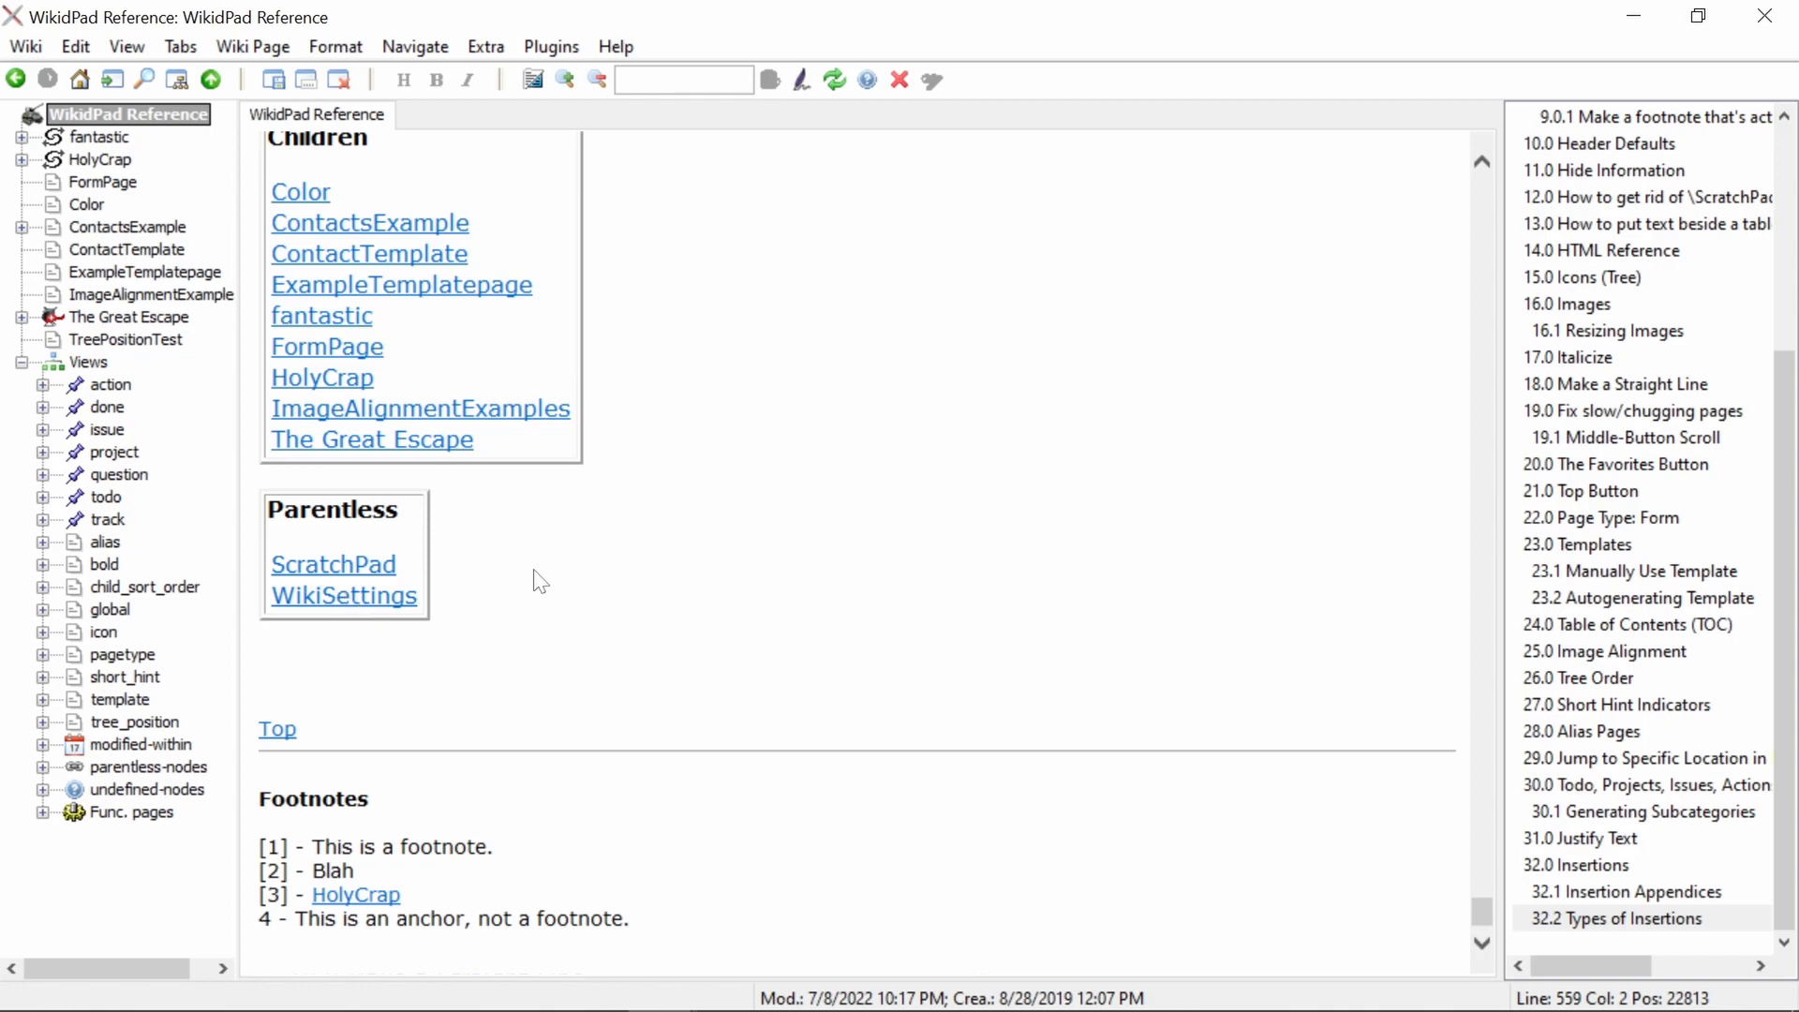
pyautogui.click(85, 362)
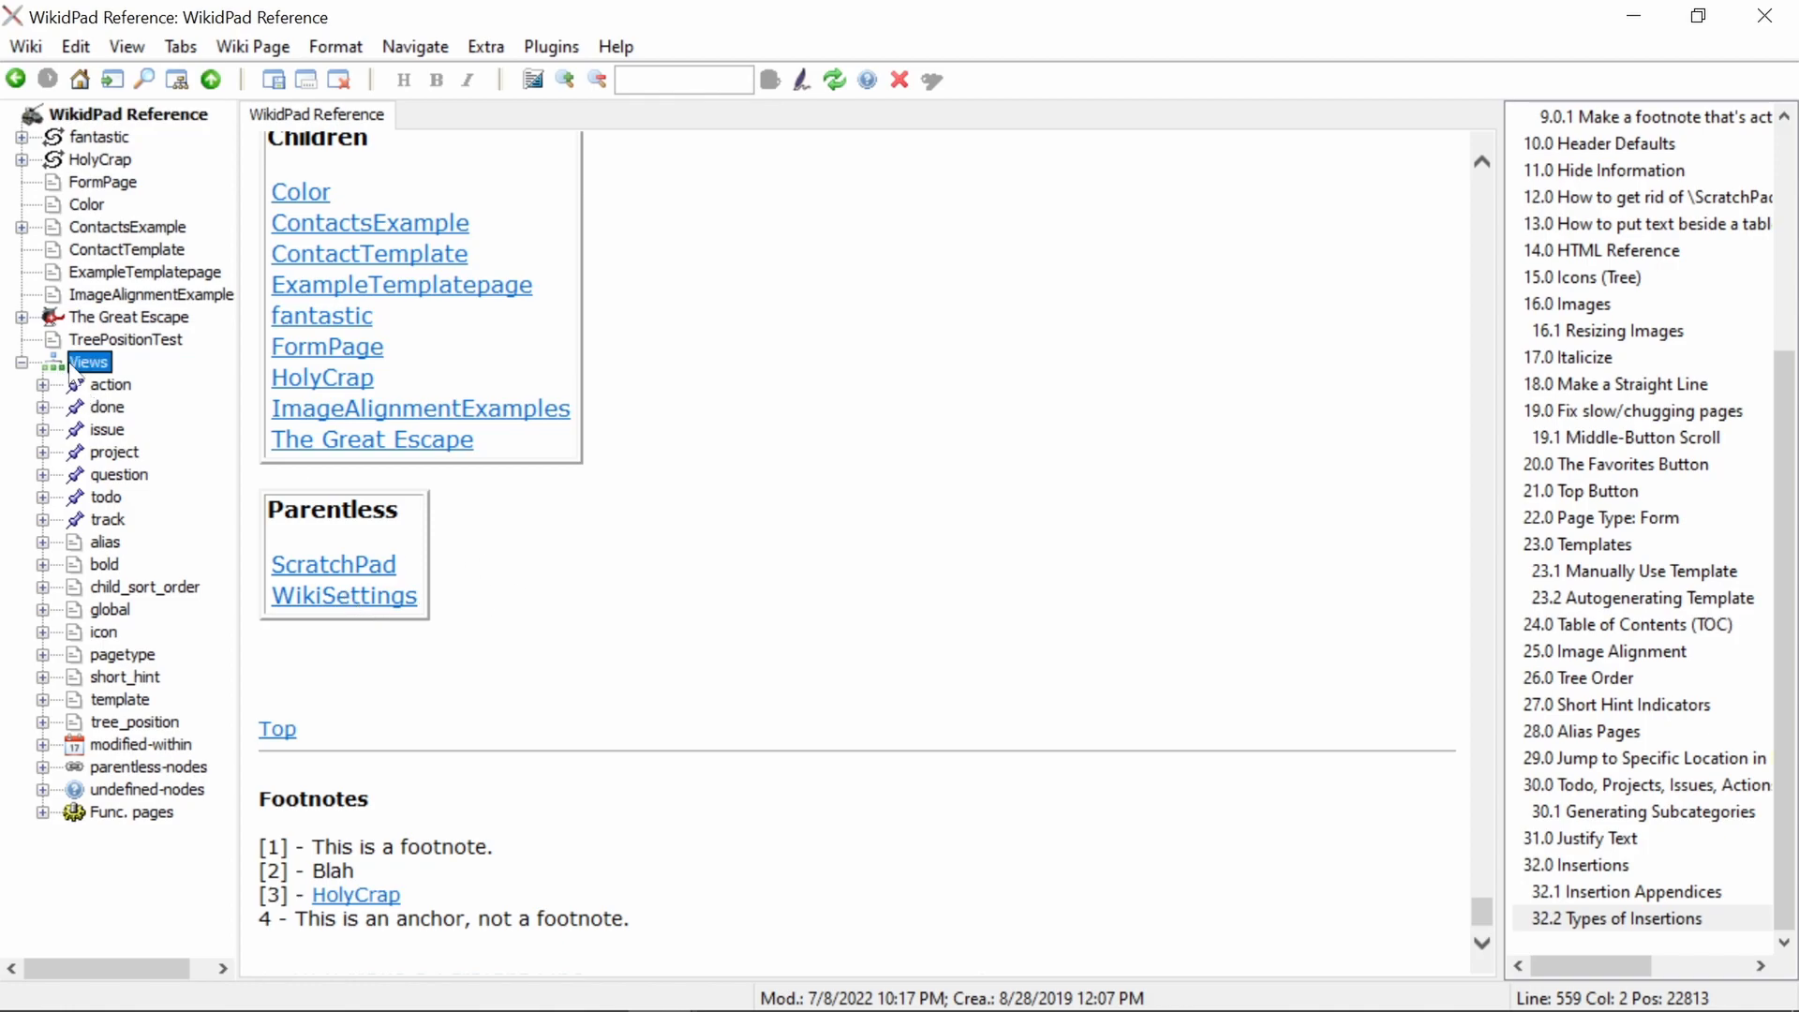
pyautogui.click(101, 766)
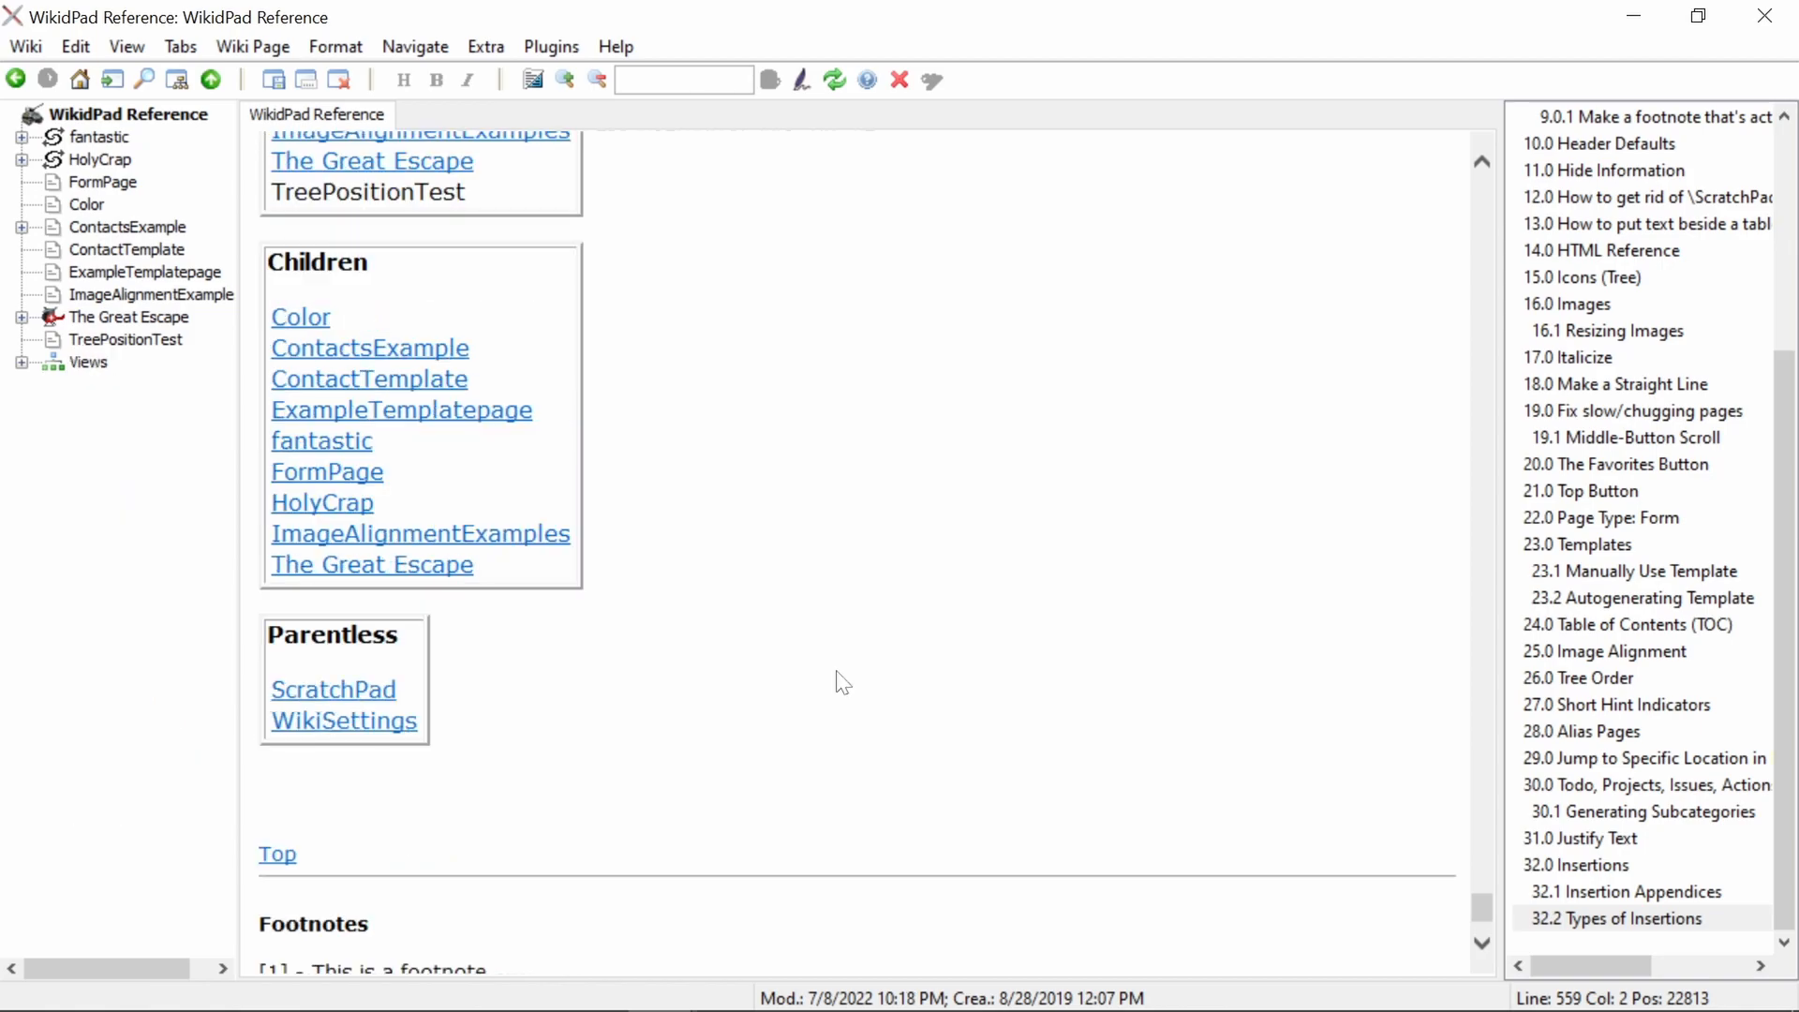